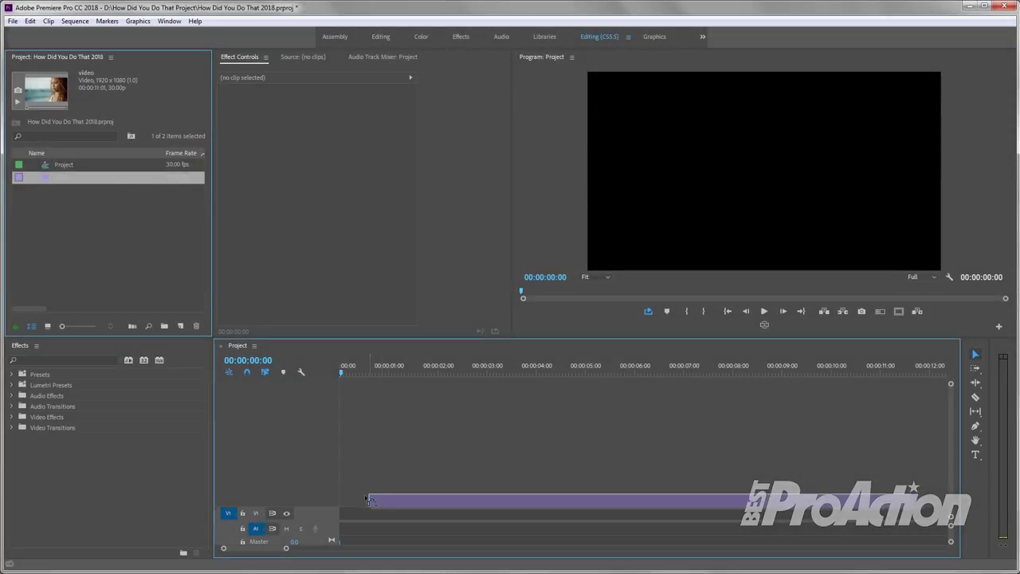
Drag the woman's video clip onto track V1 at 00:00:00 in the Project sequence
{"action": "left_click_drag", "start_coordinate": [322, 367], "coordinate": [345, 516]}
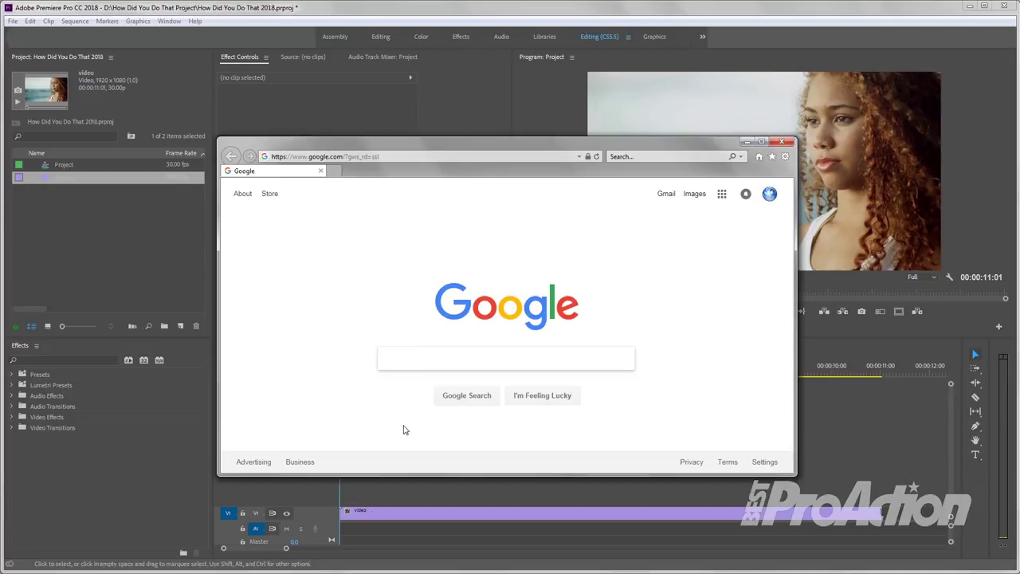
Search Google Images for 'puzzle' and open the black jigsaw-piece image
{"action": "type", "text": "puz"}
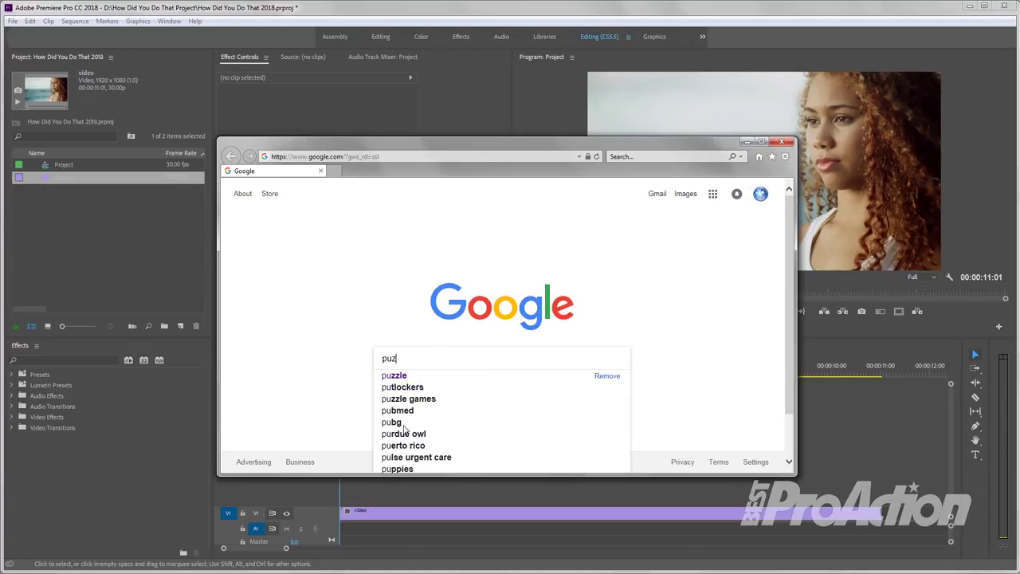
{"action": "type", "text": "zle"}
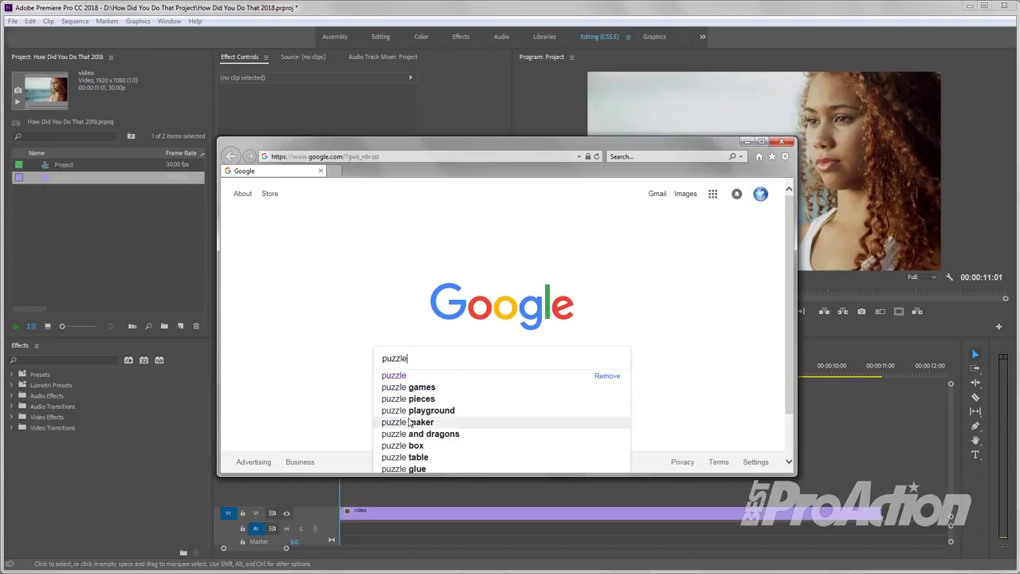
{"action": "left_click", "coordinate": [404, 376]}
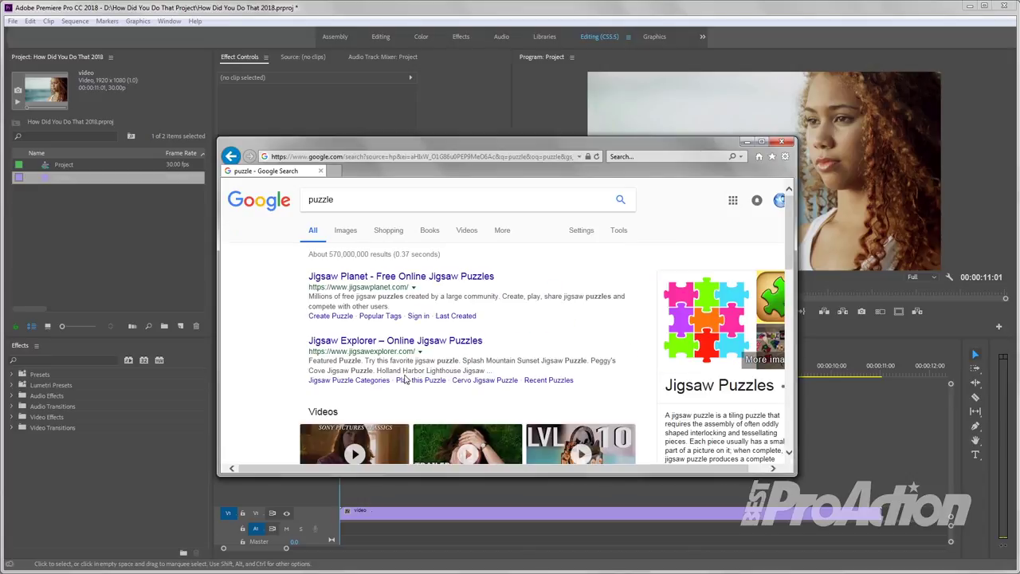
{"action": "left_click", "coordinate": [351, 233]}
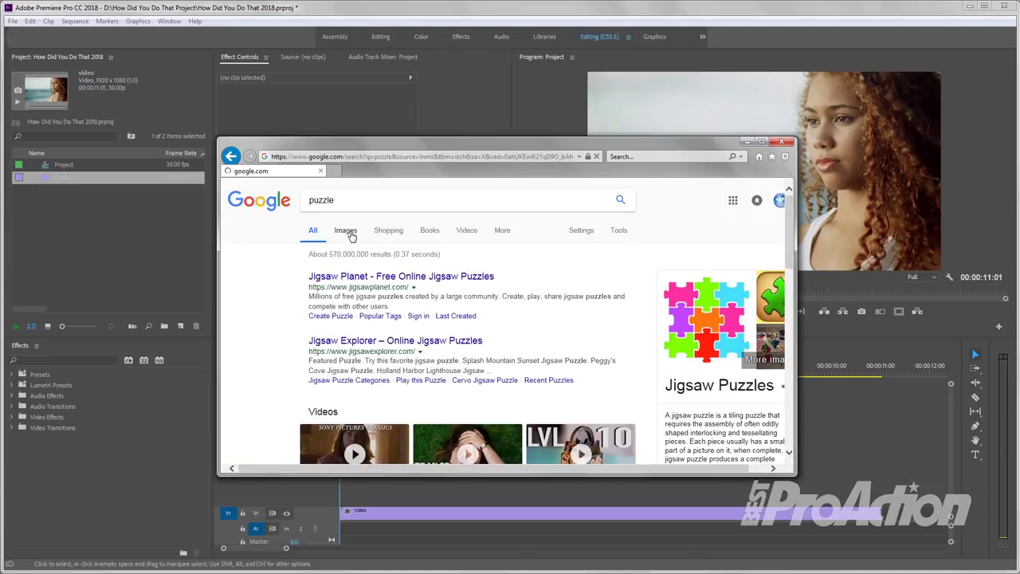
{"action": "scroll", "coordinate": [377, 273], "scroll_direction": "down", "scroll_amount": 2}
{"action": "scroll", "coordinate": [377, 273], "scroll_direction": "down", "scroll_amount": 1}
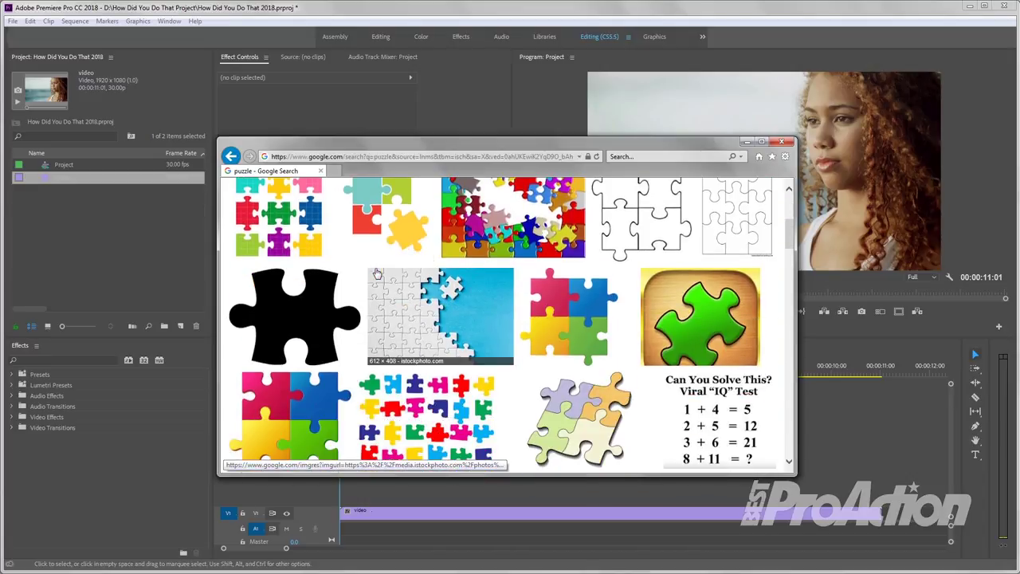
{"action": "left_click", "coordinate": [298, 322]}
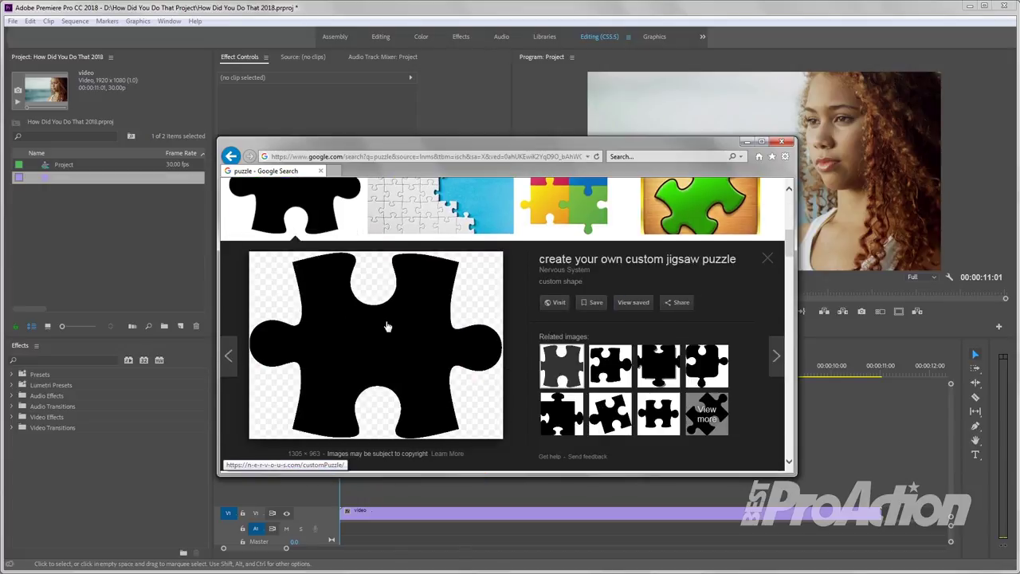
Save the jigsaw image as puzzle_piece.png, then close the browser
{"action": "right_click", "coordinate": [387, 327]}
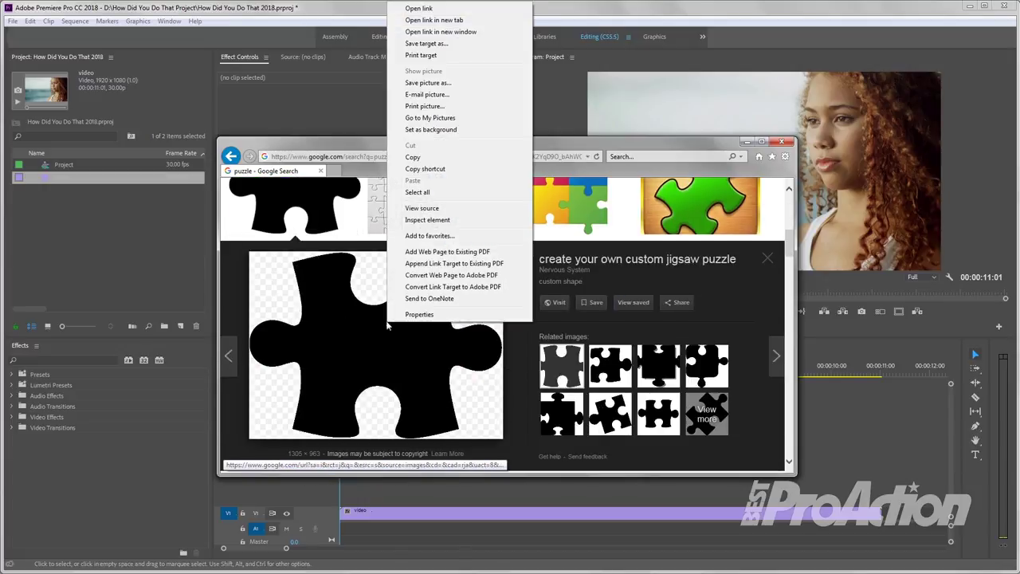
{"action": "left_click", "coordinate": [431, 83]}
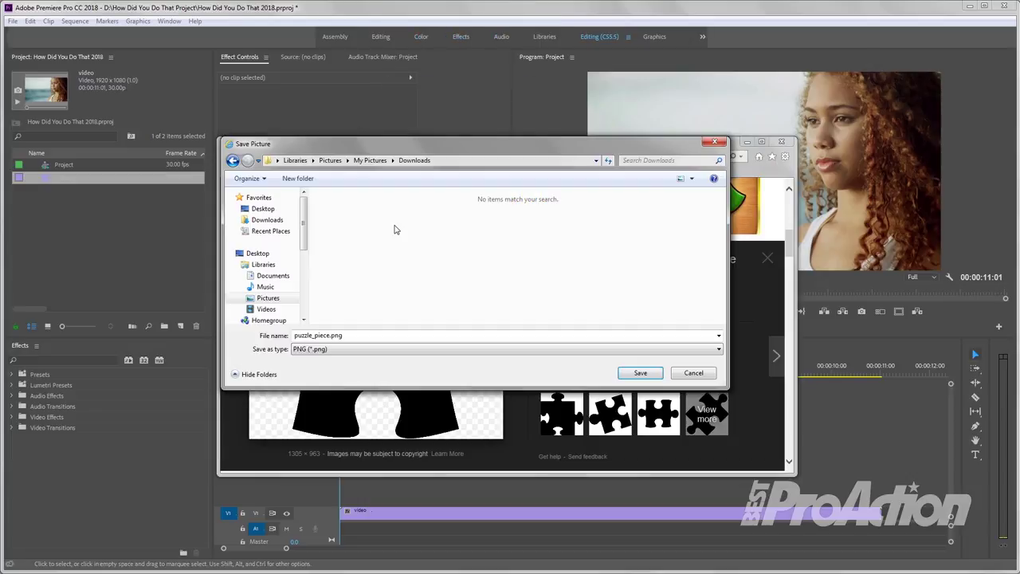
{"action": "left_click", "coordinate": [624, 374]}
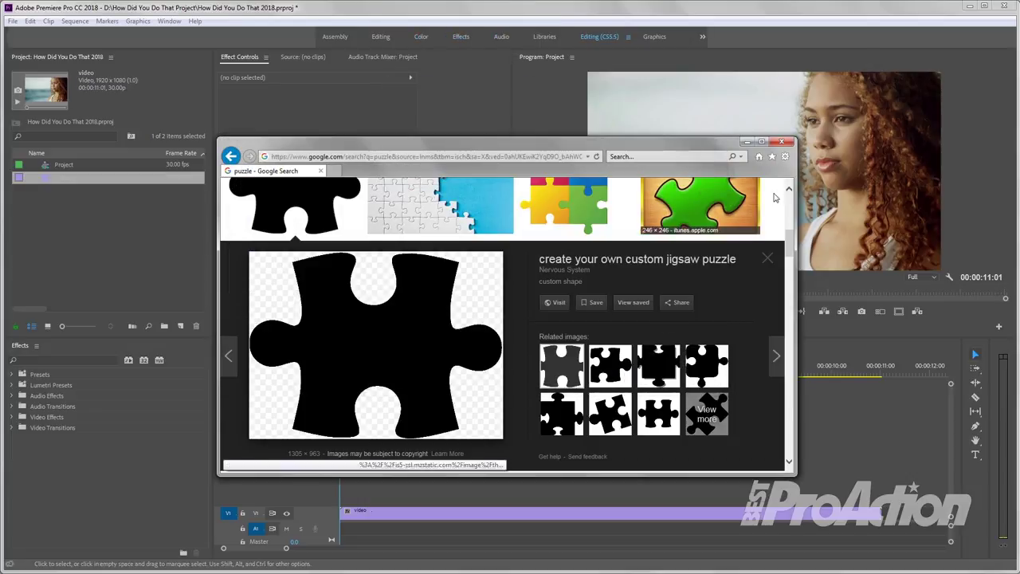
{"action": "left_click", "coordinate": [782, 143]}
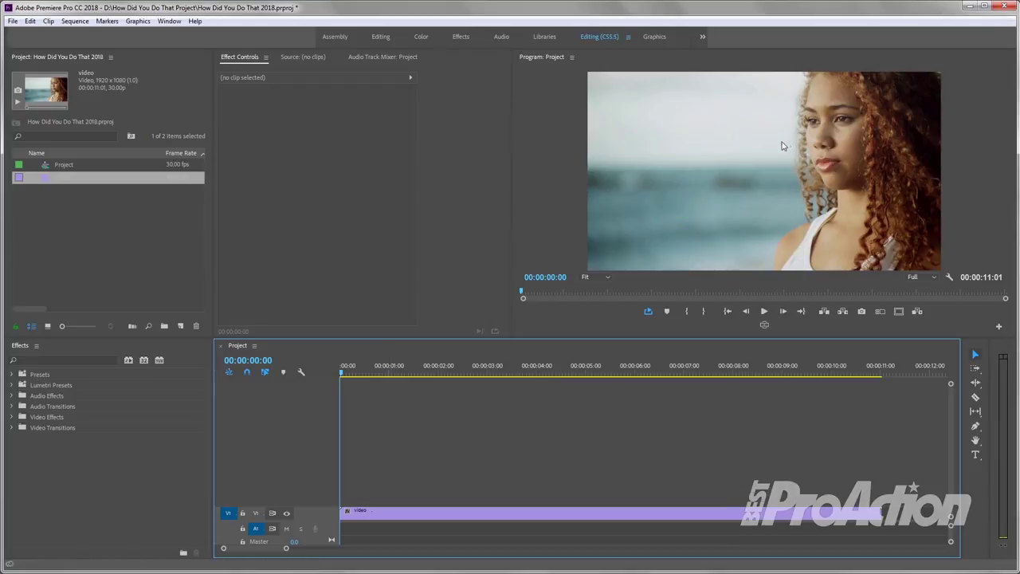
Import puzzle_piece.png into the Project panel
{"action": "double_click", "coordinate": [150, 245]}
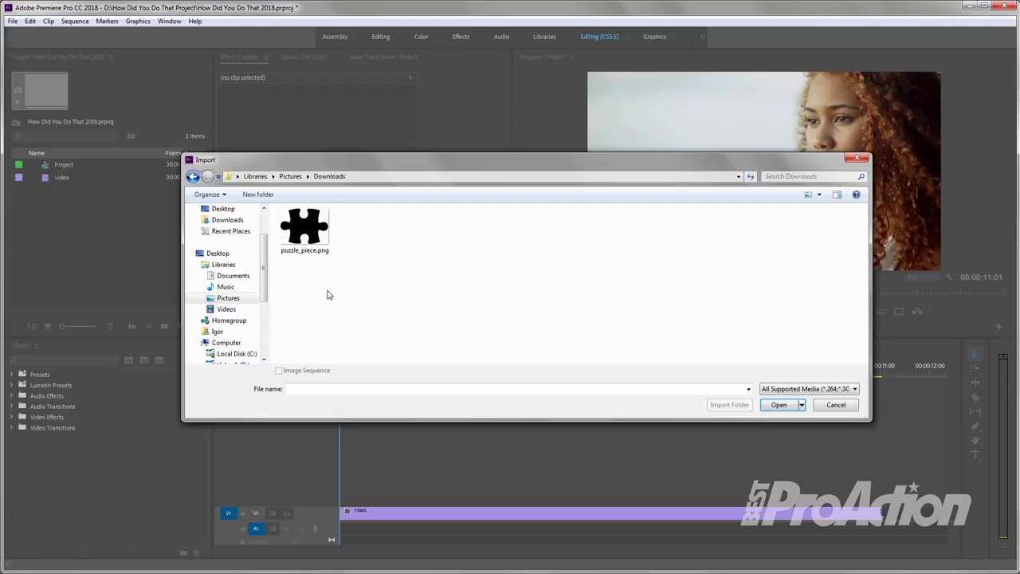
{"action": "left_click", "coordinate": [312, 237]}
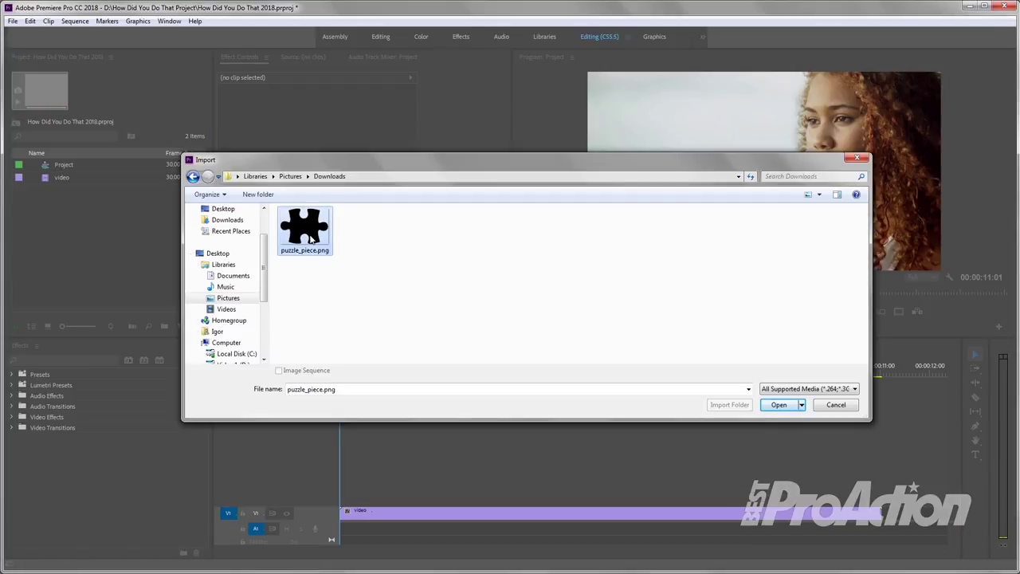
{"action": "left_click", "coordinate": [779, 405]}
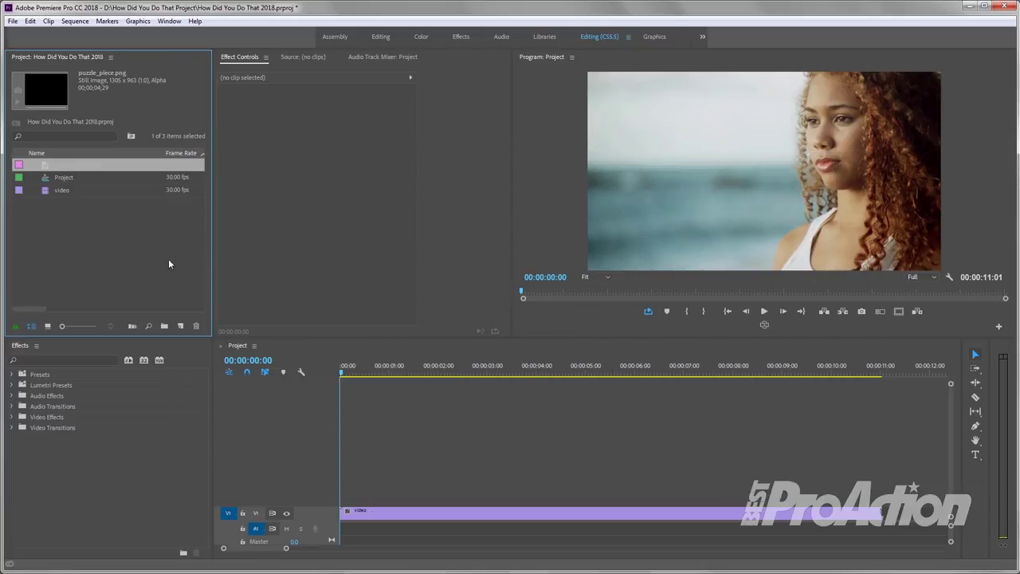
Place puzzle_piece.png on V2 and stretch it to the video clip's full length
{"action": "left_click_drag", "start_coordinate": [64, 167], "coordinate": [479, 497]}
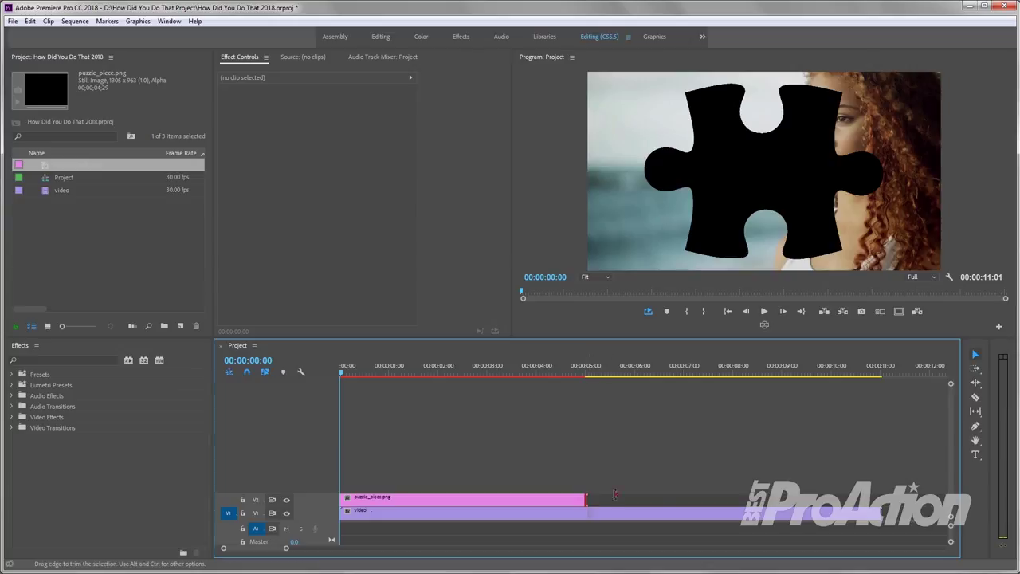
{"action": "left_click_drag", "start_coordinate": [585, 500], "coordinate": [881, 501]}
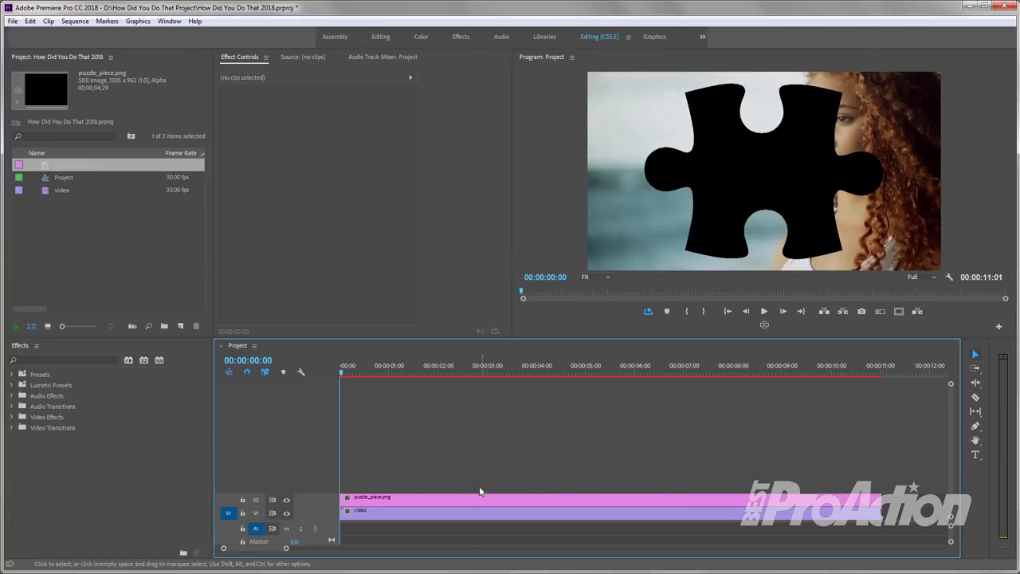
{"action": "left_click", "coordinate": [477, 515]}
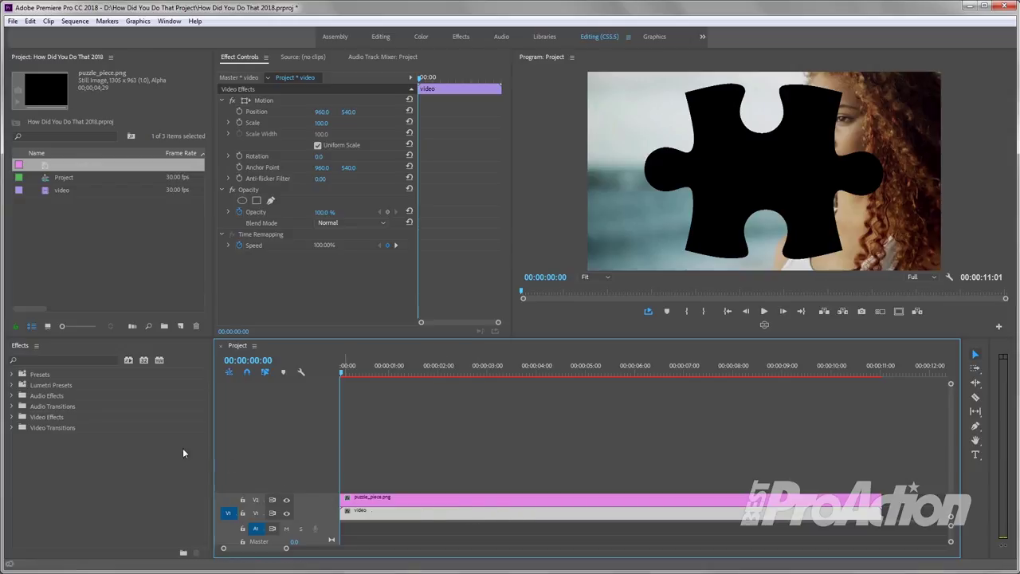
Apply Keying > Track Matte Key to the V1 video clip with Matte set to Video 2
{"action": "left_click", "coordinate": [13, 417]}
{"action": "scroll", "coordinate": [24, 429], "scroll_direction": "down", "scroll_amount": 2}
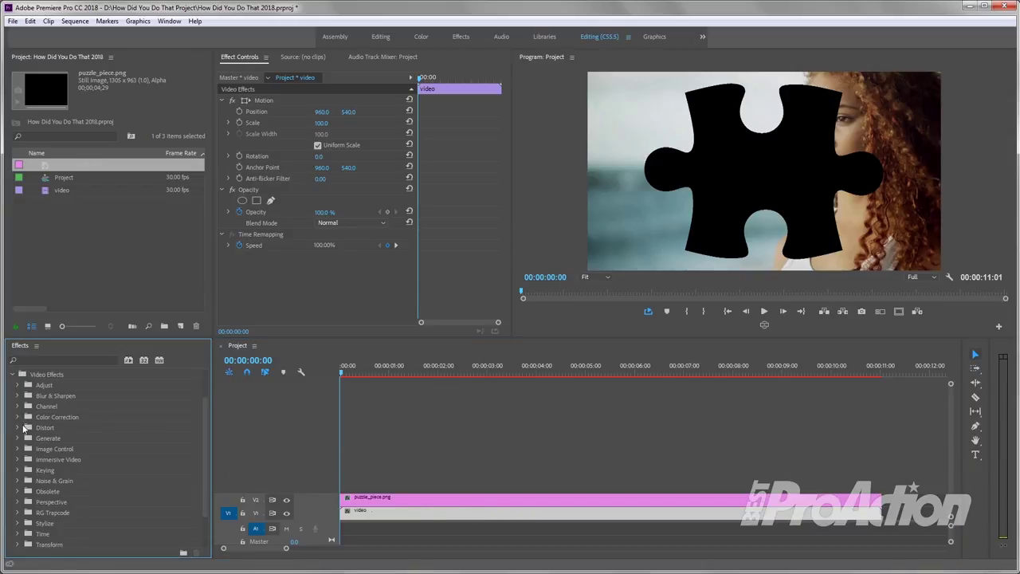
{"action": "scroll", "coordinate": [24, 429], "scroll_direction": "down", "scroll_amount": 3}
{"action": "left_click", "coordinate": [17, 427]}
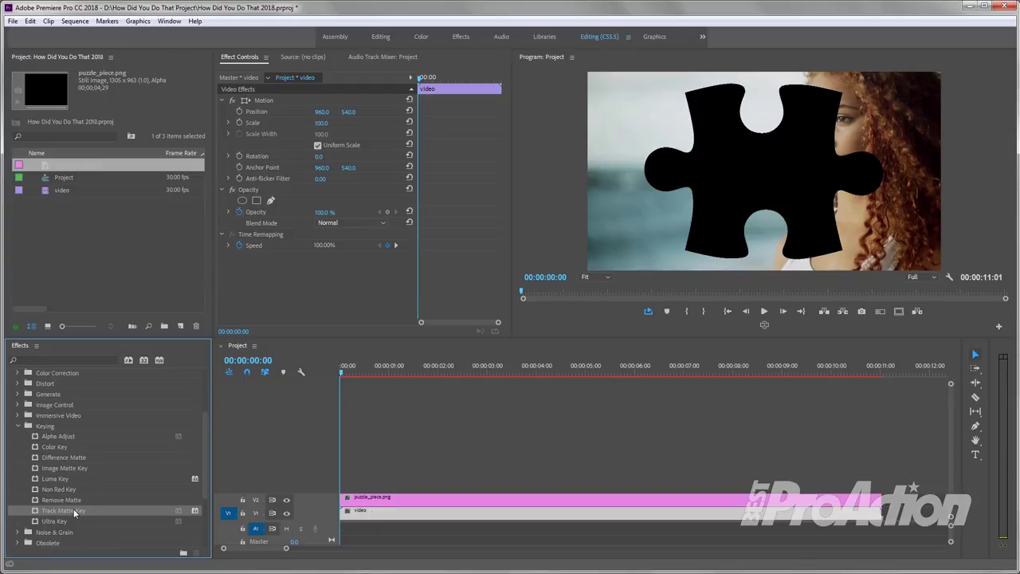
{"action": "left_click_drag", "start_coordinate": [74, 514], "coordinate": [305, 283]}
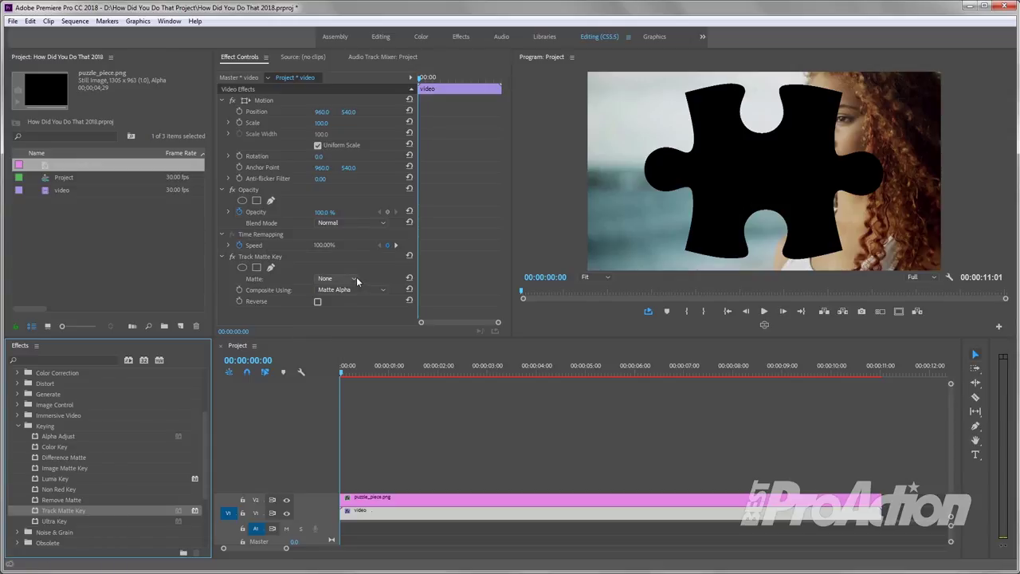
{"action": "left_click", "coordinate": [353, 278]}
{"action": "left_click", "coordinate": [343, 307]}
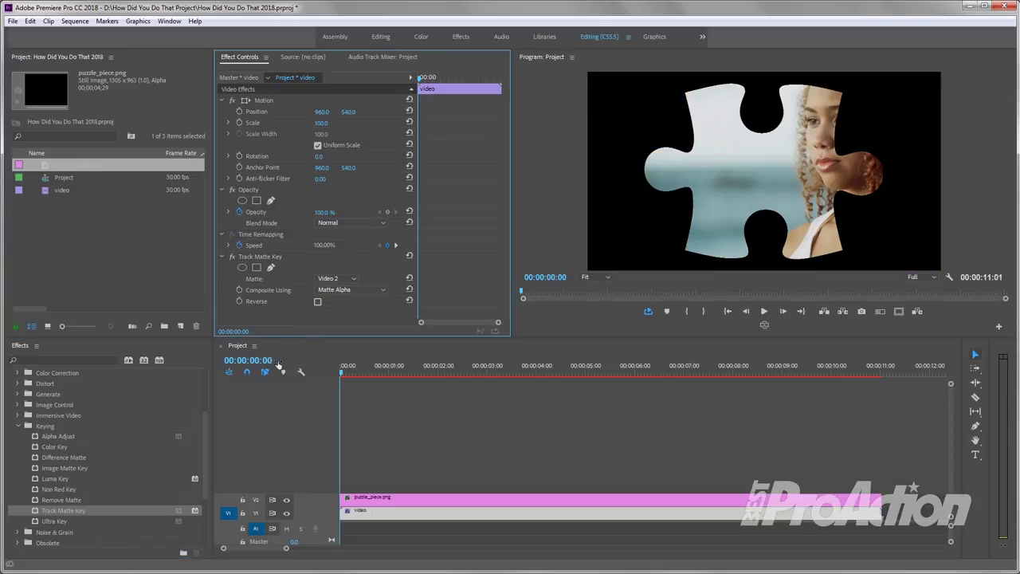
{"action": "left_click_drag", "start_coordinate": [206, 444], "coordinate": [208, 486]}
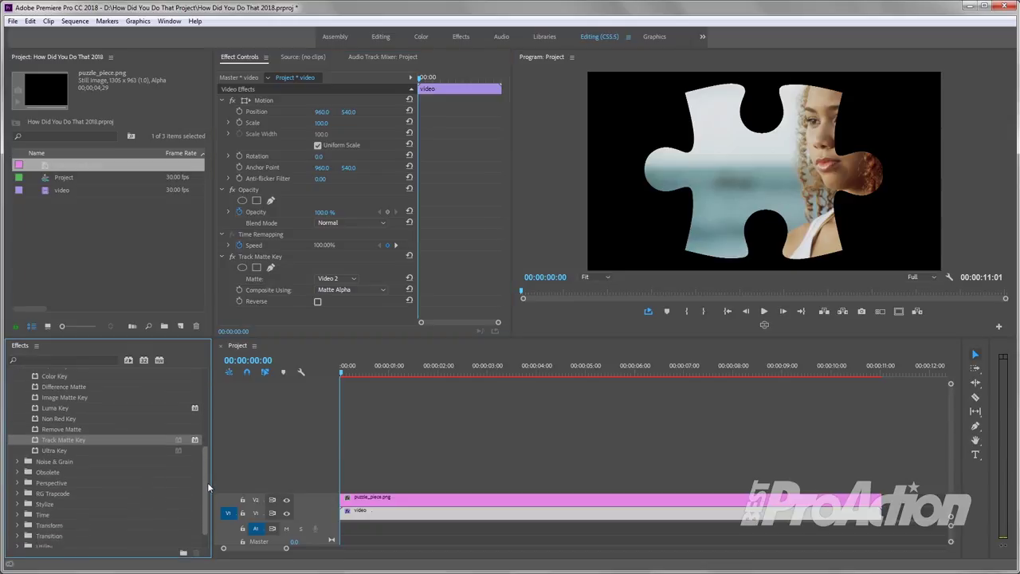
Add Perspective > Bevel Alpha to the video clip with Edge Thickness 15.00
{"action": "left_click", "coordinate": [17, 471]}
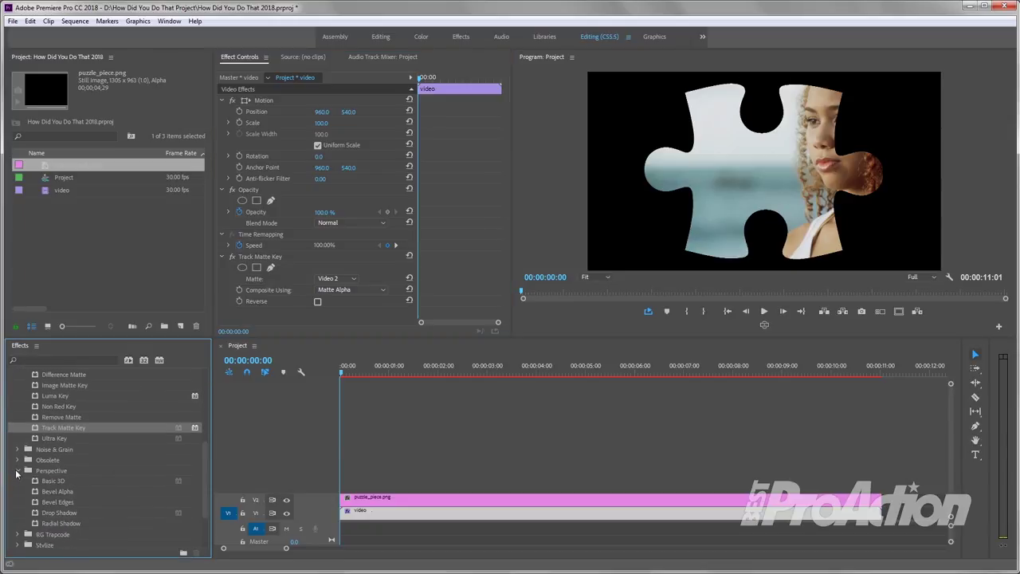
{"action": "left_click_drag", "start_coordinate": [51, 493], "coordinate": [288, 316]}
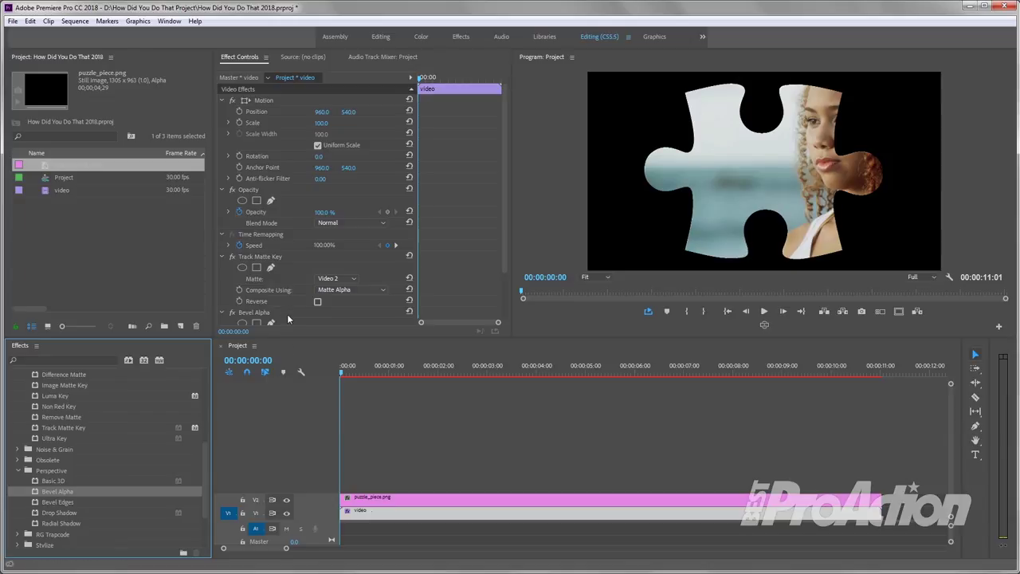
{"action": "left_click_drag", "start_coordinate": [502, 272], "coordinate": [506, 323]}
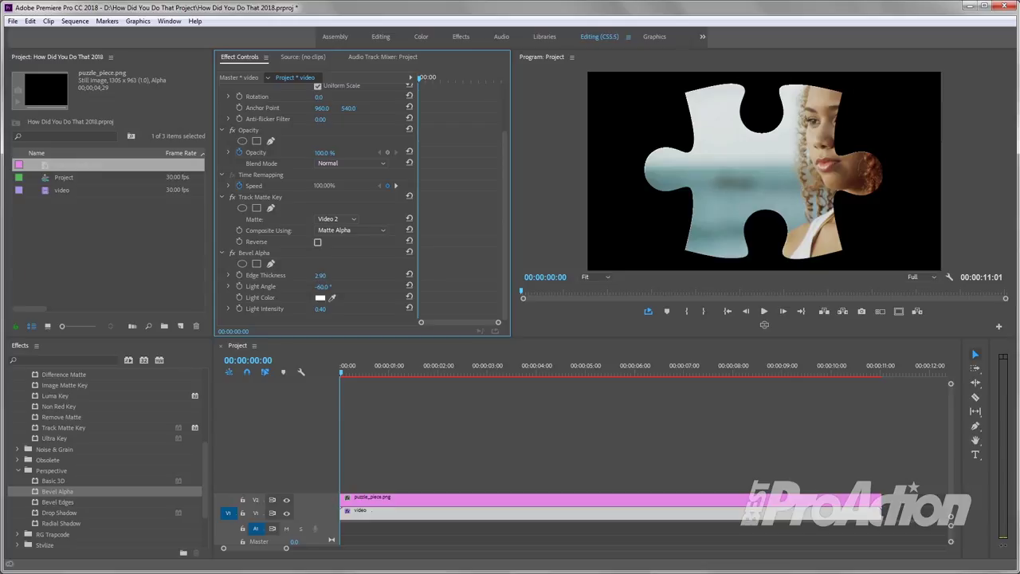
{"action": "left_click_drag", "start_coordinate": [320, 275], "coordinate": [343, 275]}
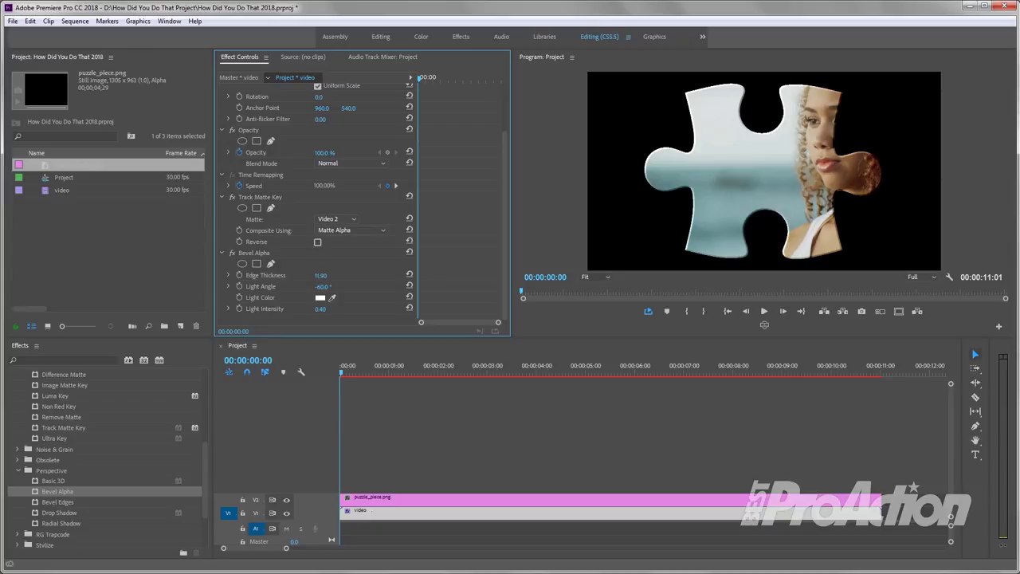
{"action": "left_click_drag", "start_coordinate": [321, 275], "coordinate": [324, 284]}
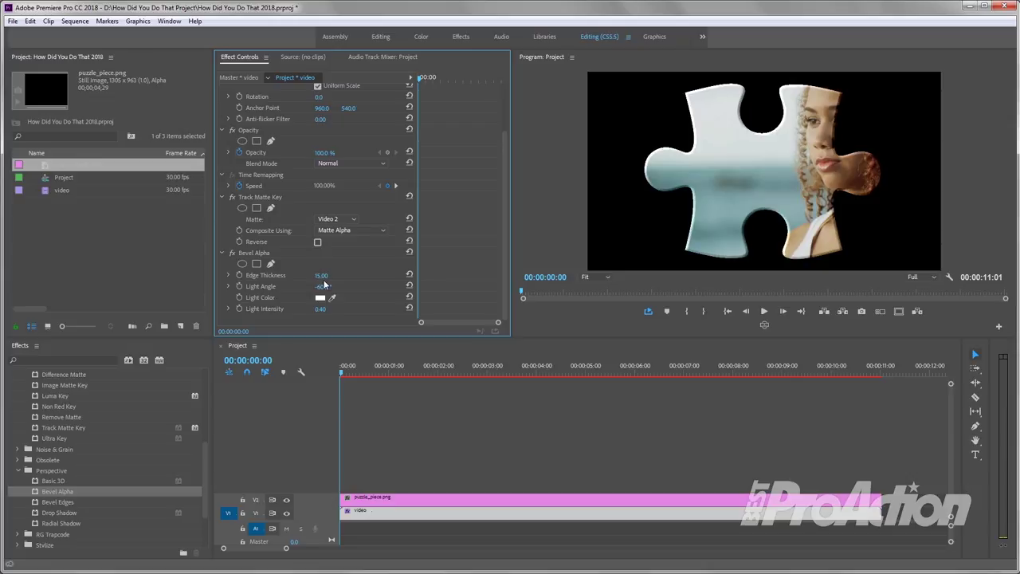
{"action": "left_click", "coordinate": [460, 431]}
Select the video and puzzle_piece.png clip pair and duplicate it onto the tracks above
{"action": "left_click_drag", "start_coordinate": [456, 476], "coordinate": [456, 520]}
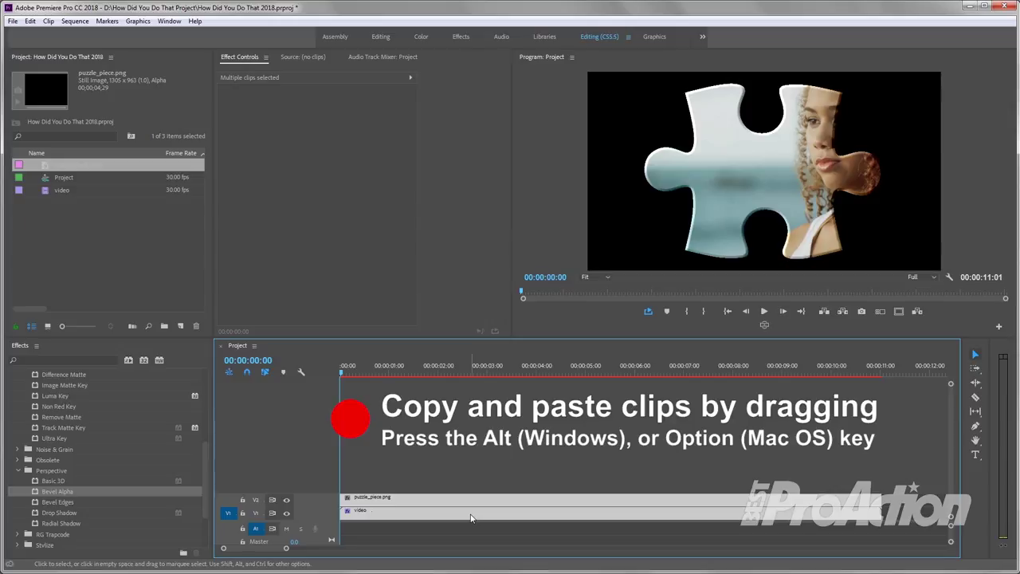
{"action": "mouse_move", "coordinate": [470, 519]}
{"action": "left_mouse_down"}
{"action": "mouse_move", "coordinate": [471, 481]}
{"action": "mouse_move", "coordinate": [512, 407]}
{"action": "mouse_move", "coordinate": [480, 458]}
{"action": "mouse_move", "coordinate": [488, 434]}
{"action": "left_mouse_up"}
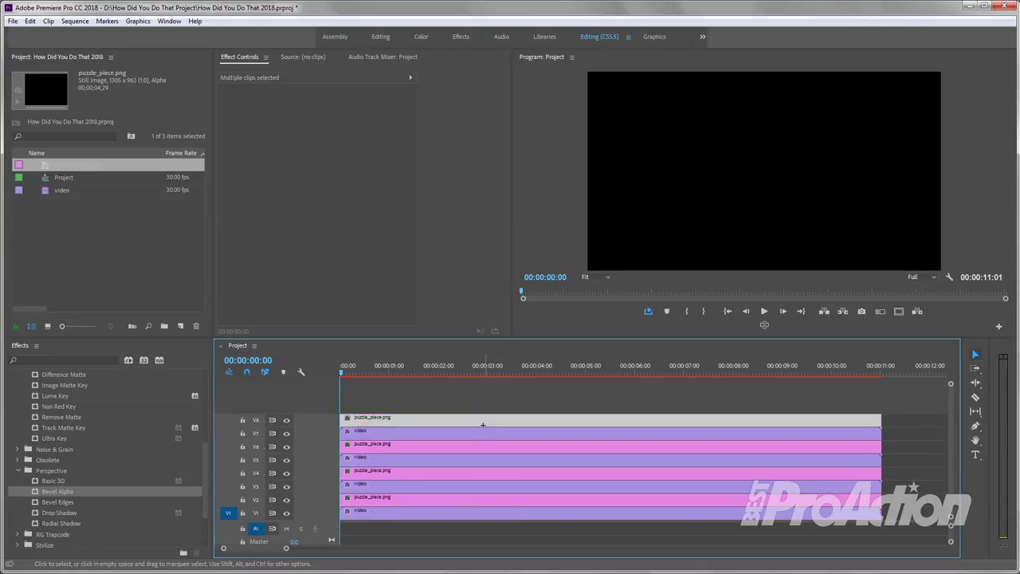
{"action": "mouse_move", "coordinate": [500, 395]}
{"action": "left_mouse_down"}
{"action": "mouse_move", "coordinate": [482, 436]}
{"action": "mouse_move", "coordinate": [482, 410]}
{"action": "left_mouse_up"}
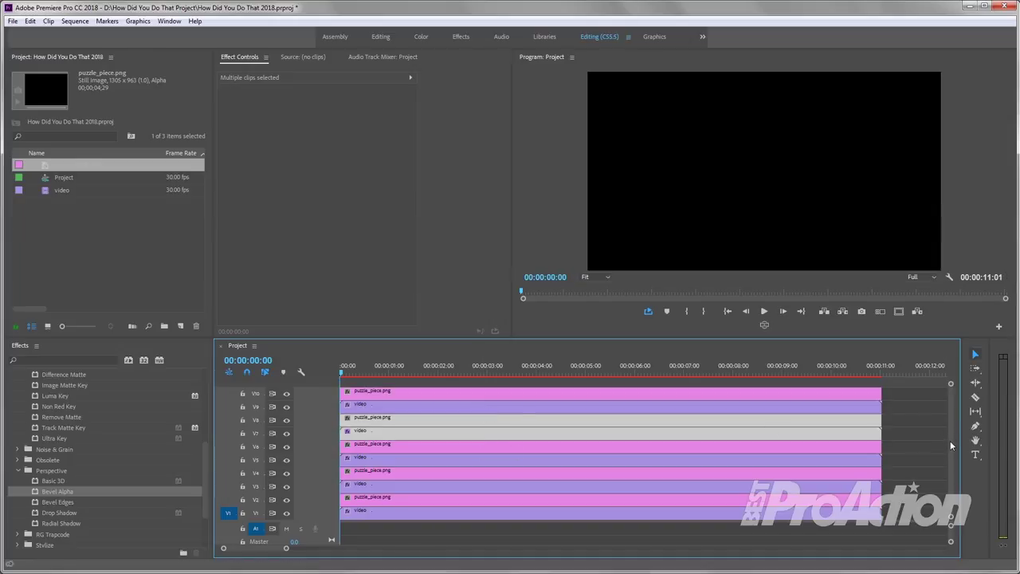
{"action": "key", "text": "ctrl+z"}
{"action": "key", "text": "ctrl+z"}
{"action": "left_click", "coordinate": [539, 423]}
{"action": "mouse_move", "coordinate": [539, 422]}
{"action": "left_mouse_down"}
{"action": "mouse_move", "coordinate": [518, 461]}
{"action": "mouse_move", "coordinate": [526, 431]}
{"action": "left_mouse_up"}
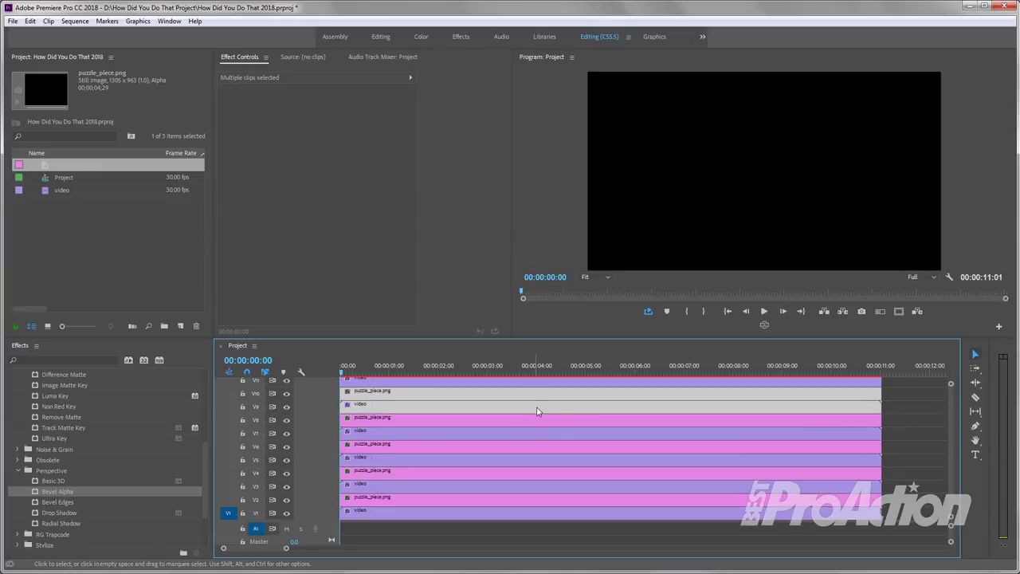
Keep duplicating the top clip pair until the stack reaches track V18
{"action": "scroll", "coordinate": [911, 421], "scroll_direction": "up", "scroll_amount": 1}
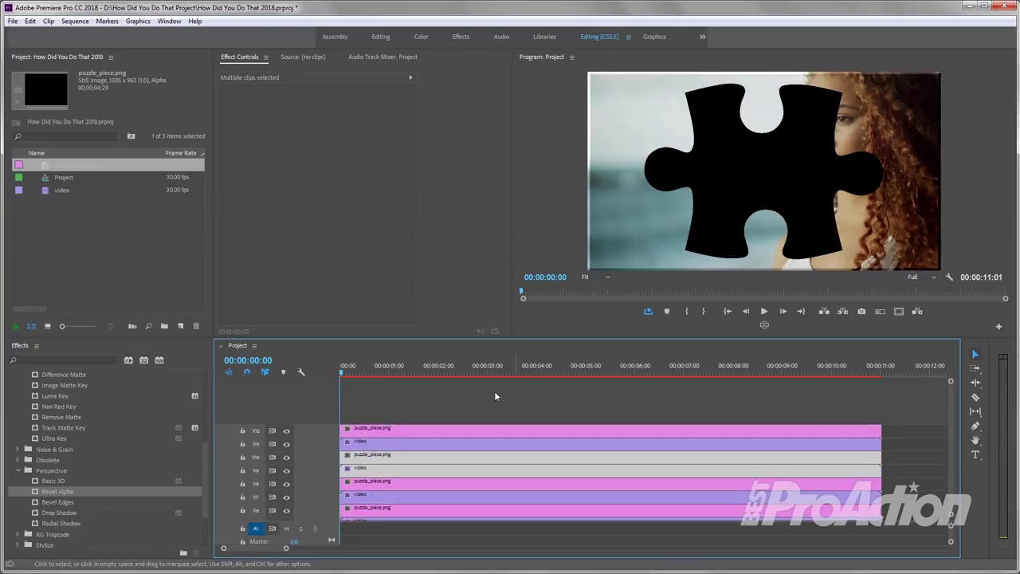
{"action": "mouse_move", "coordinate": [487, 401]}
{"action": "left_mouse_down"}
{"action": "mouse_move", "coordinate": [452, 433]}
{"action": "mouse_move", "coordinate": [457, 420]}
{"action": "left_mouse_up"}
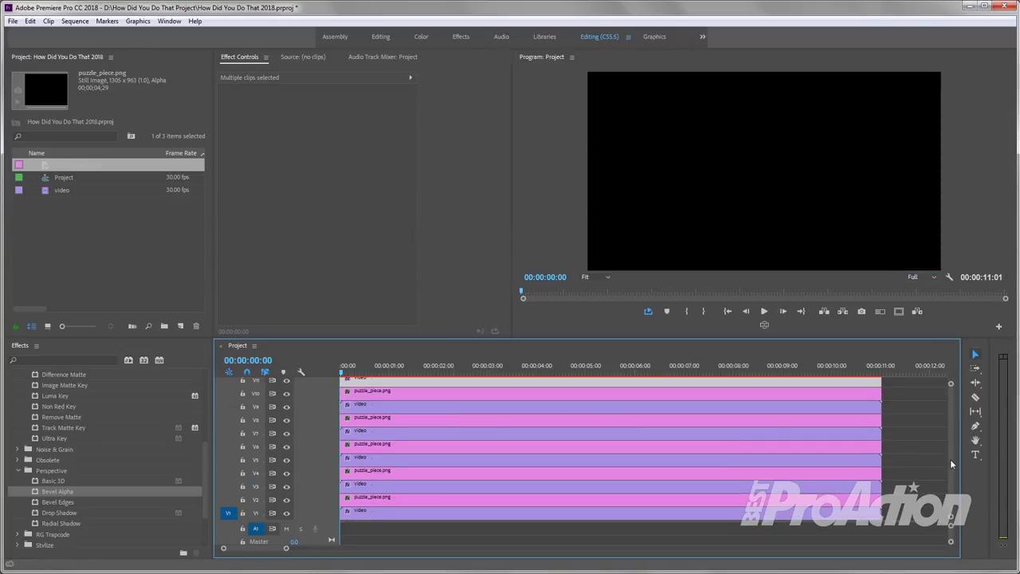
{"action": "scroll", "coordinate": [949, 461], "scroll_direction": "up", "scroll_amount": 3}
{"action": "left_click", "coordinate": [517, 397]}
{"action": "mouse_move", "coordinate": [517, 396]}
{"action": "left_mouse_down"}
{"action": "mouse_move", "coordinate": [494, 430]}
{"action": "mouse_move", "coordinate": [499, 407]}
{"action": "mouse_move", "coordinate": [517, 418]}
{"action": "left_mouse_up"}
{"action": "scroll", "coordinate": [956, 454], "scroll_direction": "up", "scroll_amount": 1}
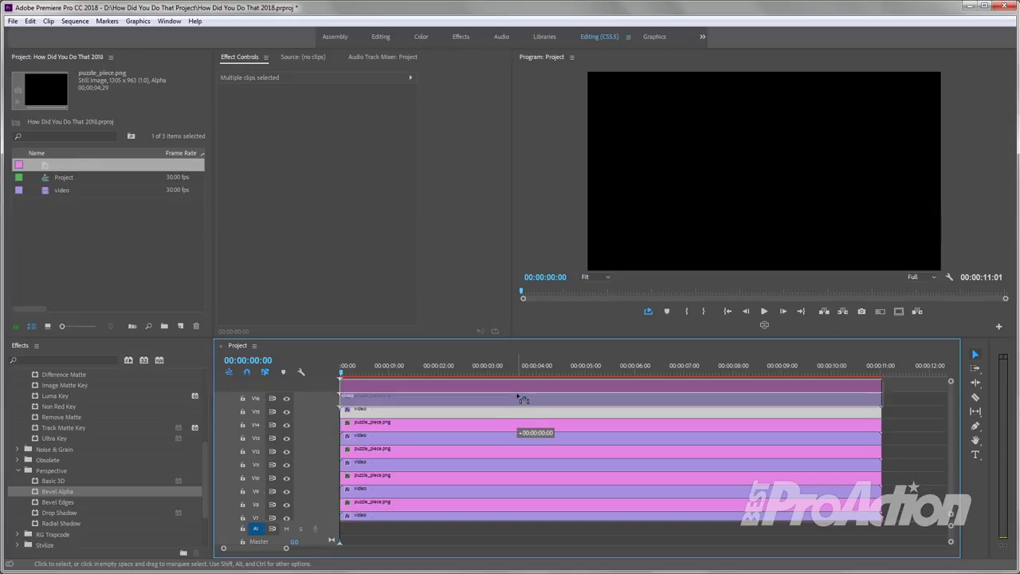
{"action": "left_click_drag", "start_coordinate": [518, 417], "coordinate": [514, 393]}
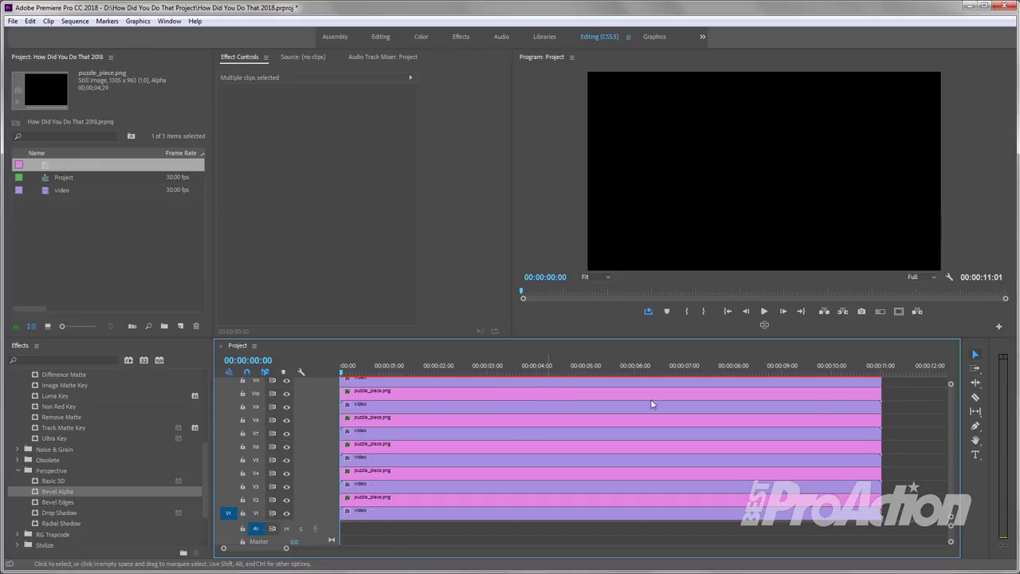
{"action": "scroll", "coordinate": [950, 443], "scroll_direction": "up", "scroll_amount": 3}
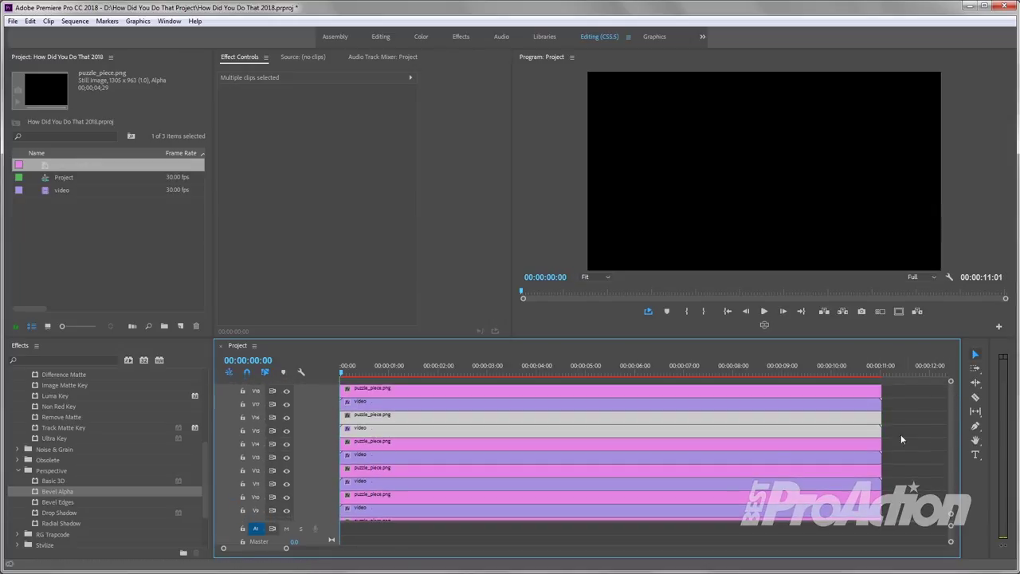
Set the V17 video clip's Track Matte Key to Video 18
{"action": "left_click", "coordinate": [464, 405]}
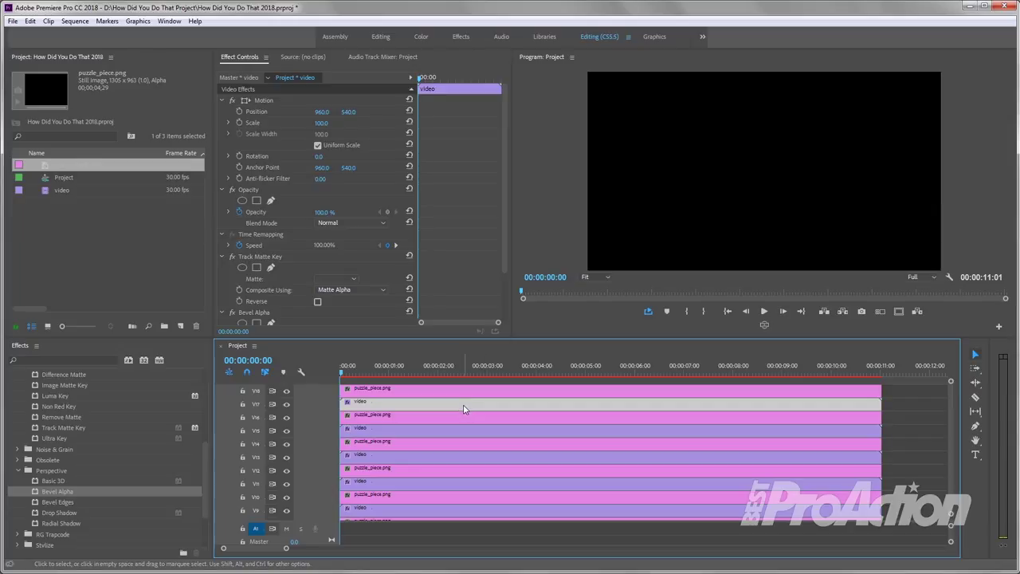
{"action": "left_click", "coordinate": [355, 279]}
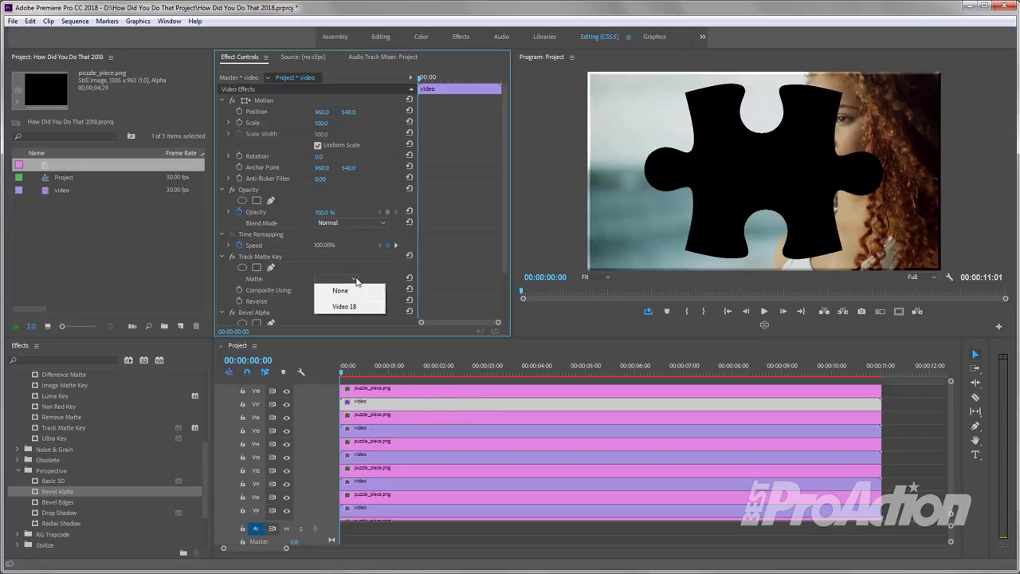
{"action": "left_click", "coordinate": [345, 306]}
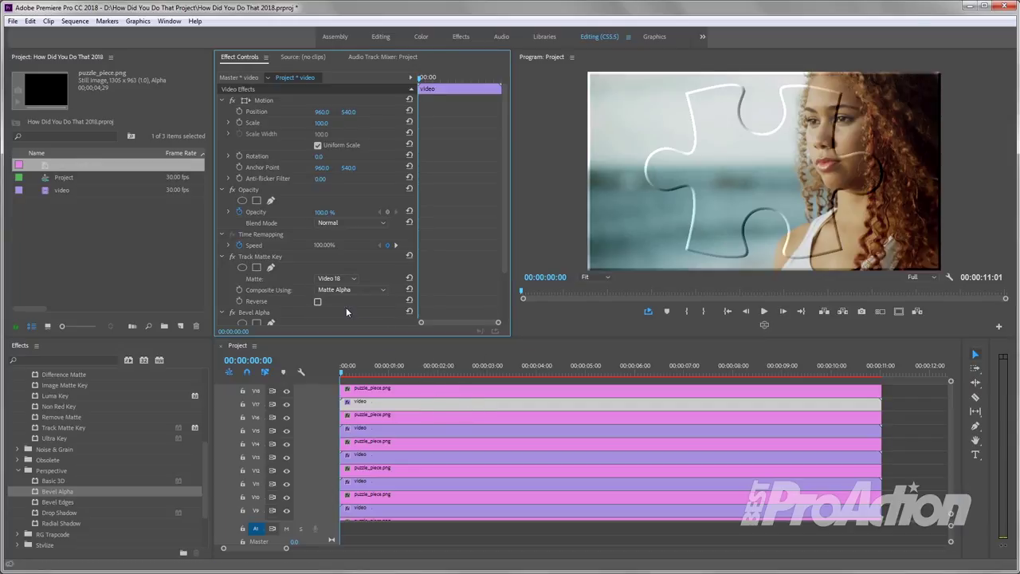
Rename the top three video clip copies 1, 2 and 3
{"action": "right_click", "coordinate": [359, 403]}
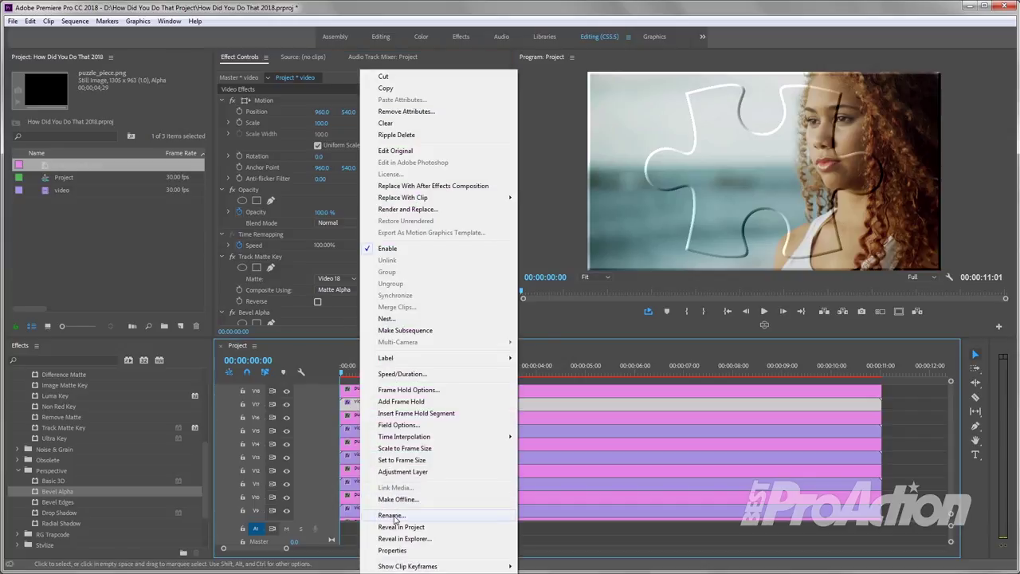
{"action": "left_click", "coordinate": [422, 499]}
{"action": "type", "text": "1"}
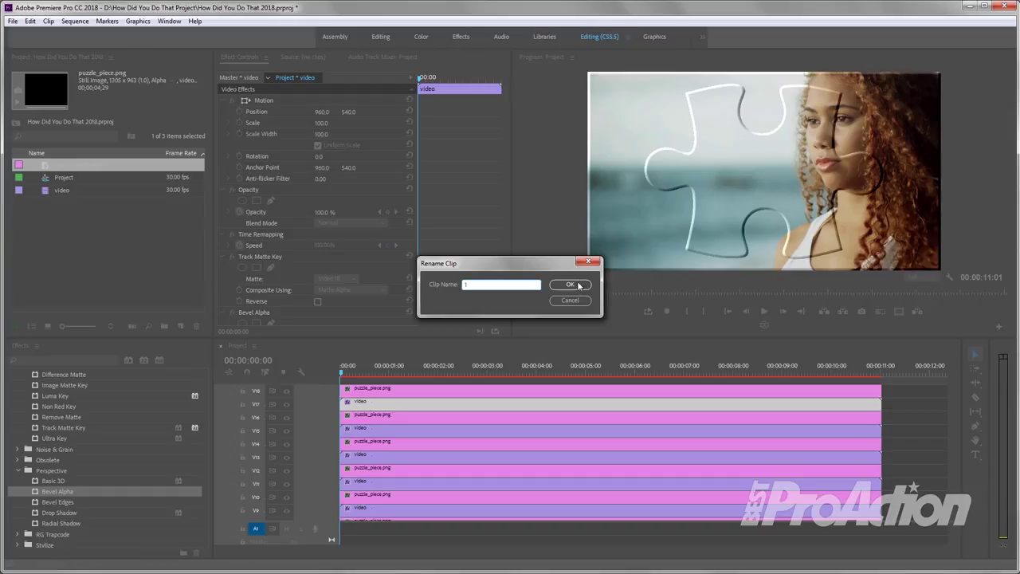
{"action": "left_click", "coordinate": [571, 286]}
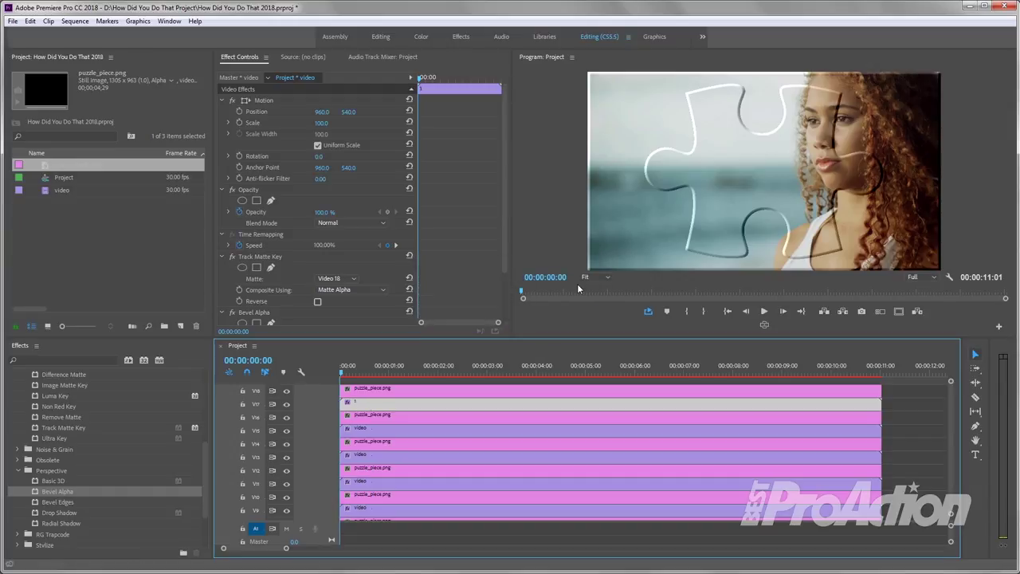
{"action": "right_click", "coordinate": [381, 432]}
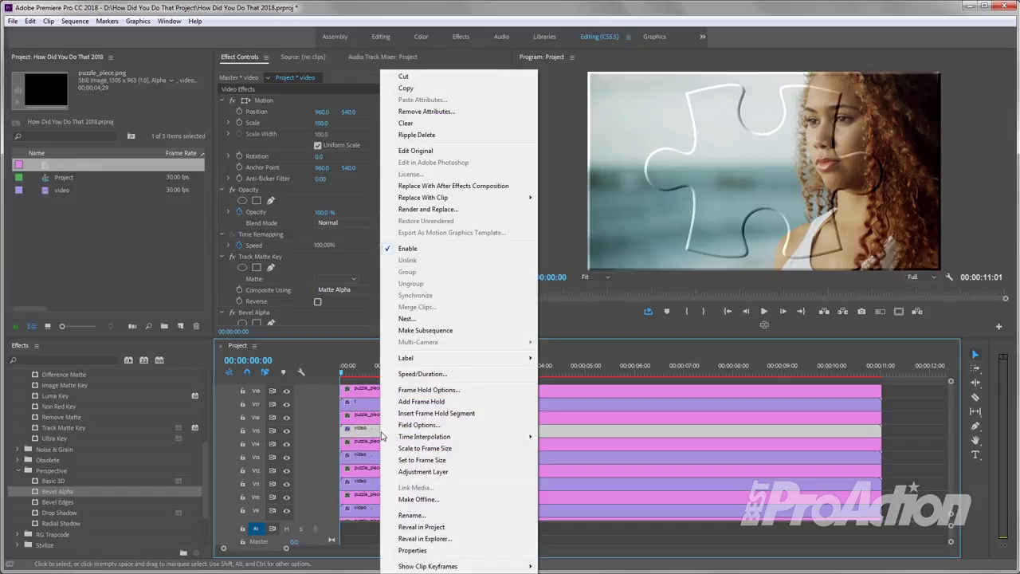
{"action": "left_click", "coordinate": [413, 515]}
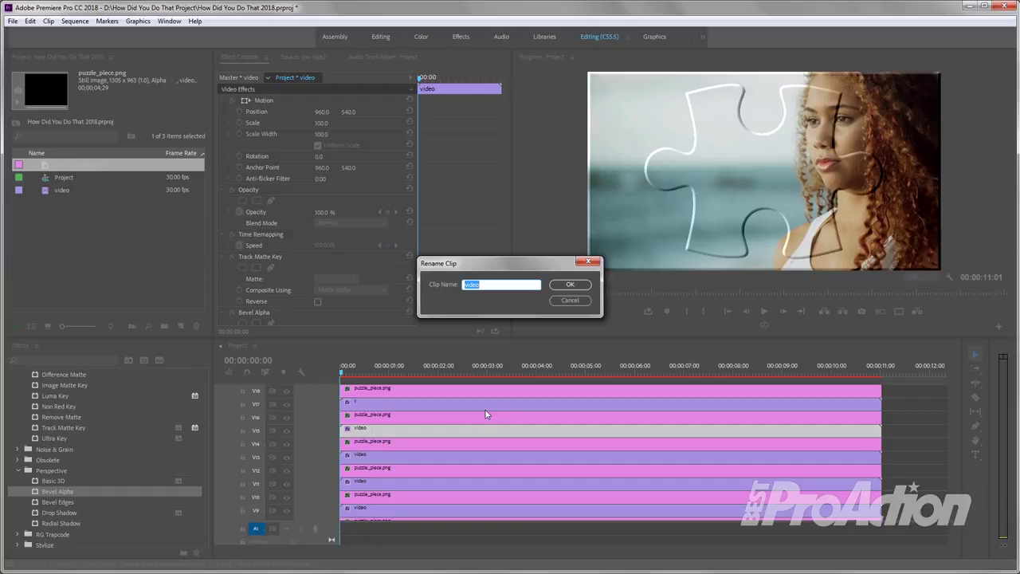
{"action": "type", "text": "2"}
{"action": "left_click", "coordinate": [569, 285]}
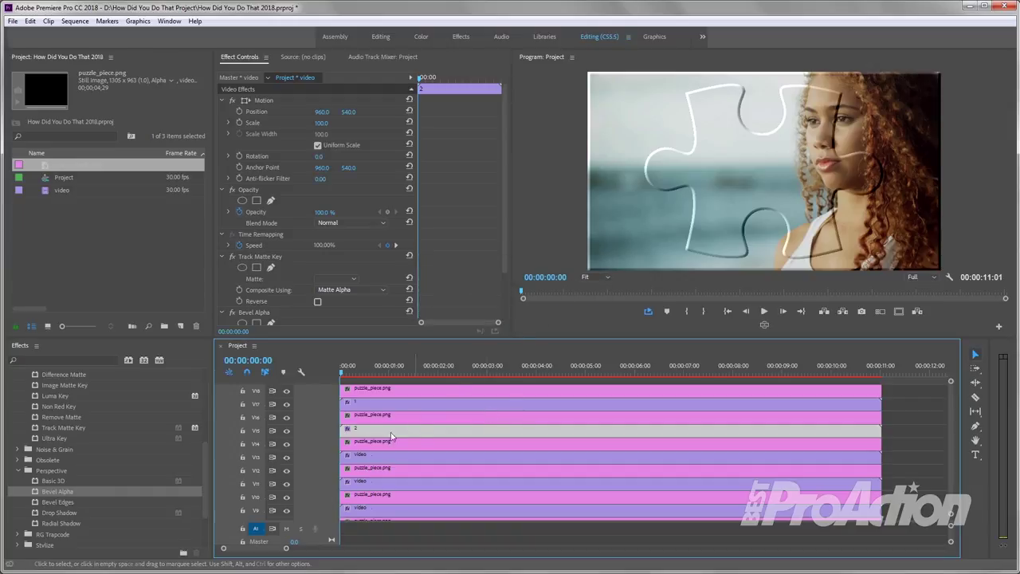
{"action": "right_click", "coordinate": [381, 463]}
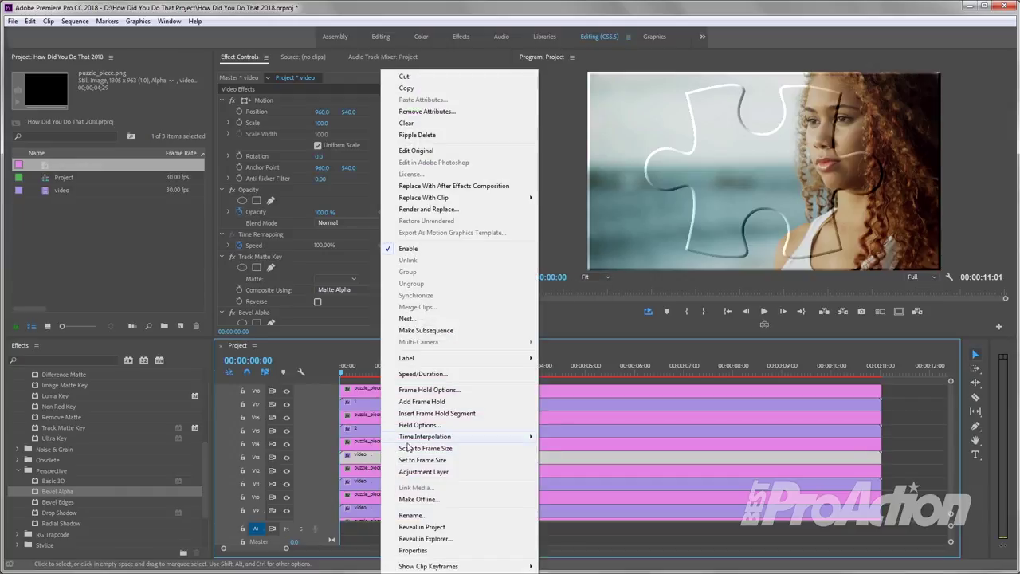
{"action": "left_click", "coordinate": [413, 515]}
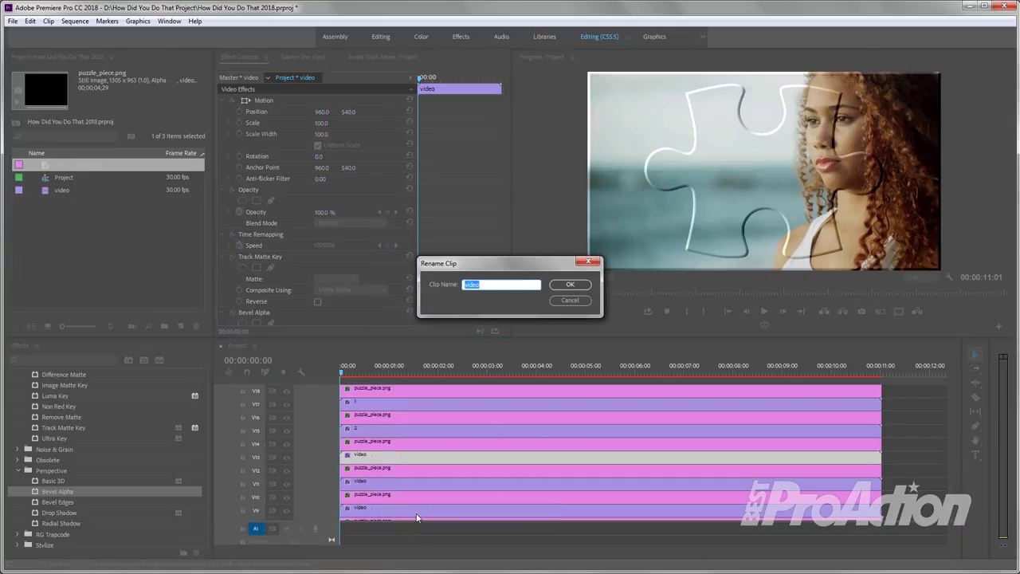
{"action": "type", "text": "3"}
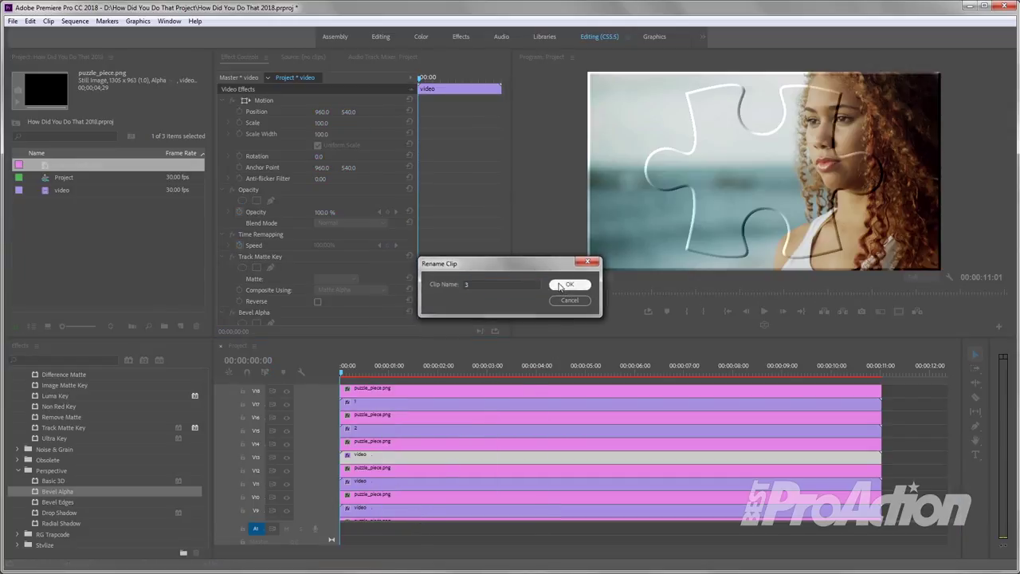
{"action": "left_click", "coordinate": [569, 285]}
Rename the next three video clip copies 4, 5 and 6
{"action": "right_click", "coordinate": [377, 483]}
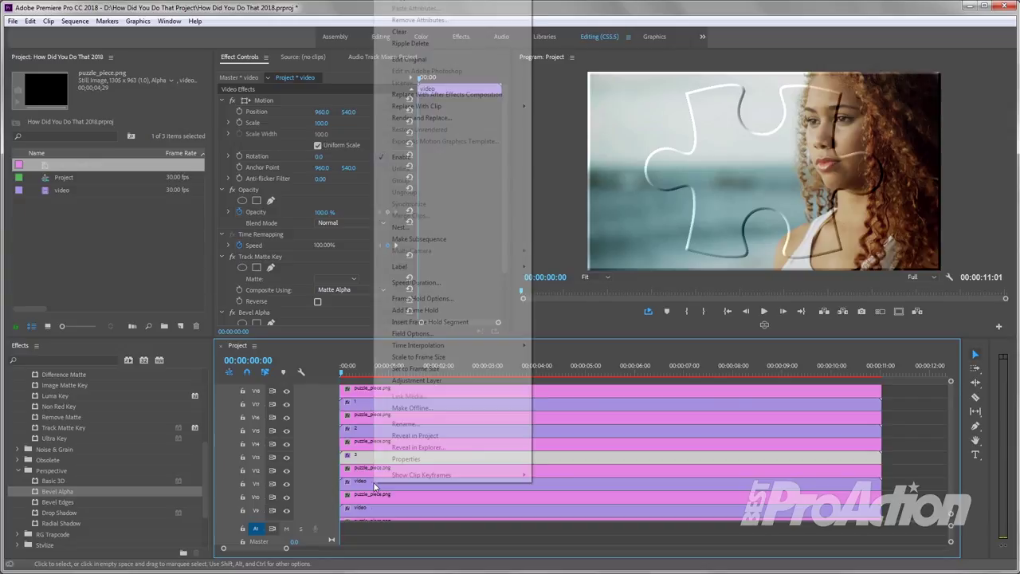
{"action": "left_click", "coordinate": [407, 424]}
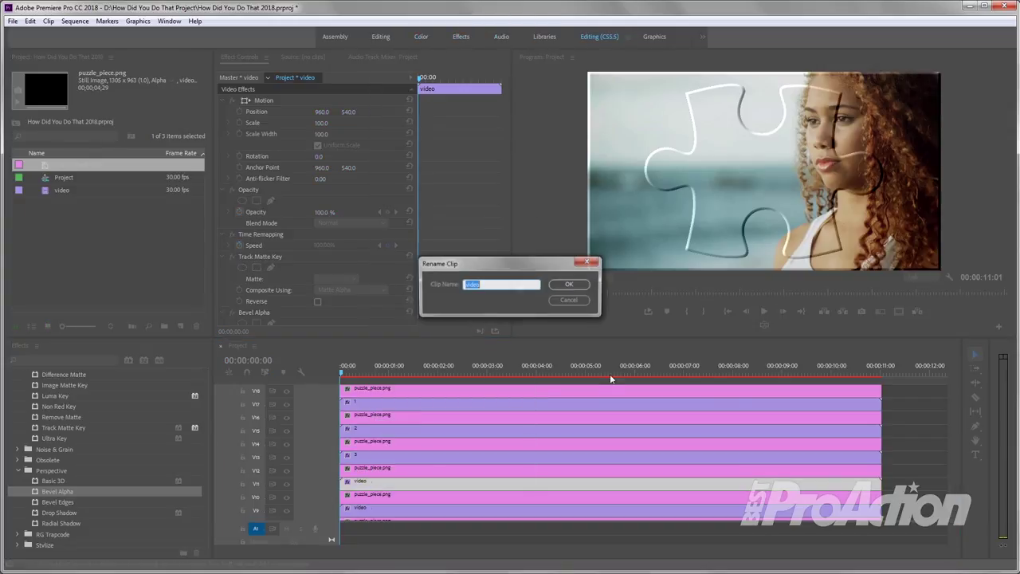
{"action": "type", "text": "4"}
{"action": "left_click", "coordinate": [582, 288]}
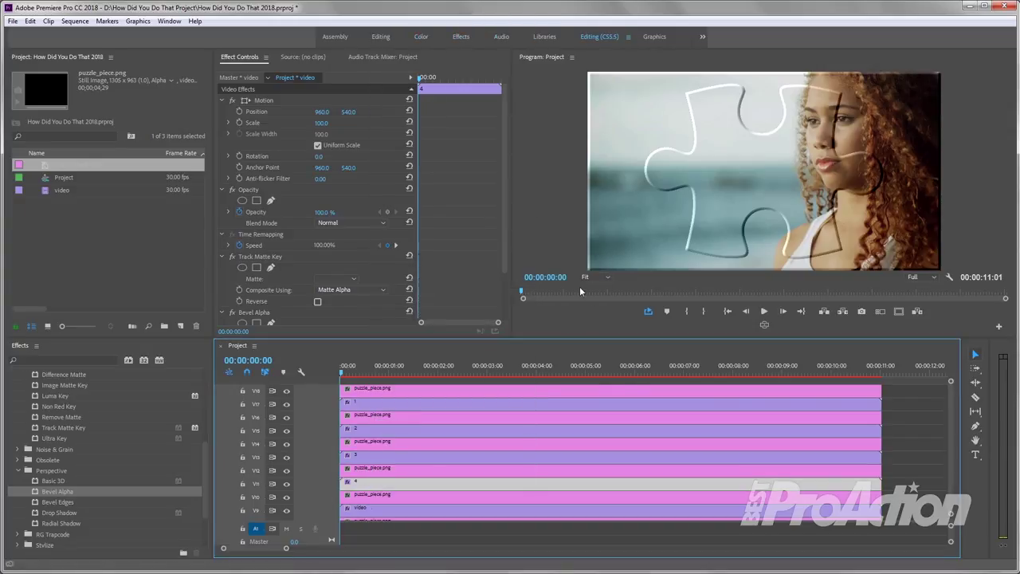
{"action": "right_click", "coordinate": [416, 515]}
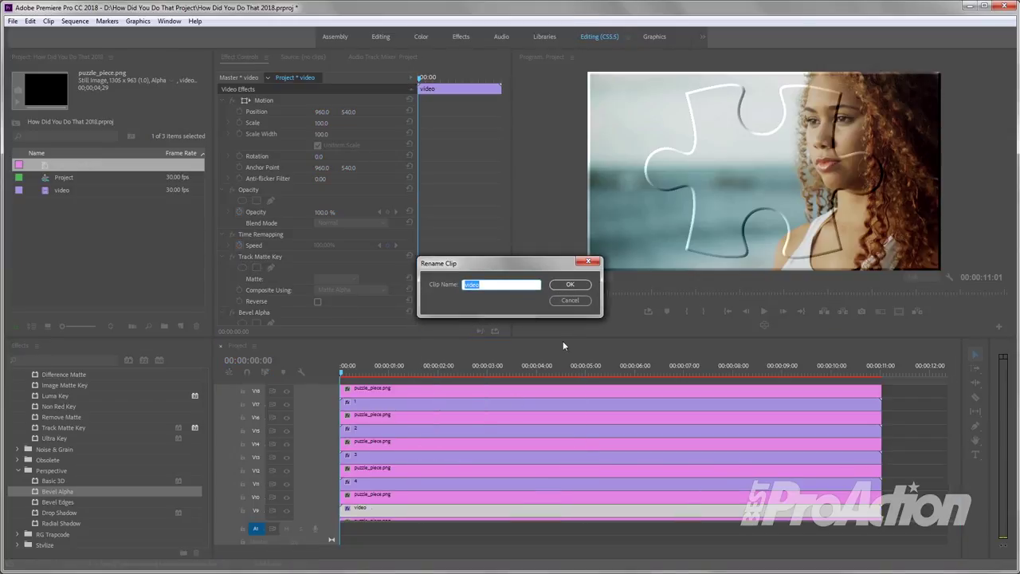
{"action": "type", "text": "5"}
{"action": "left_click", "coordinate": [569, 287]}
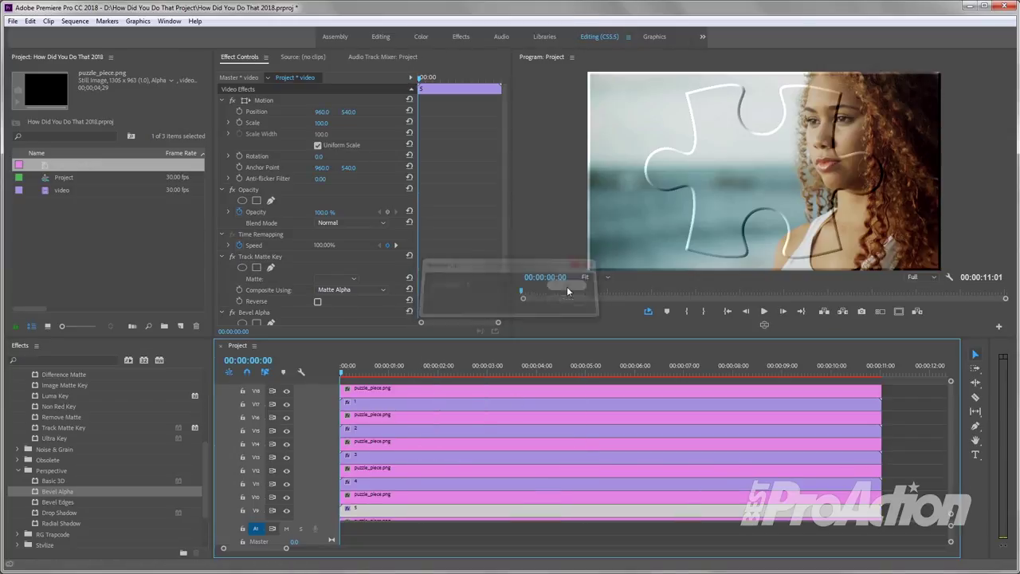
{"action": "scroll", "coordinate": [951, 419], "scroll_direction": "up", "scroll_amount": 2}
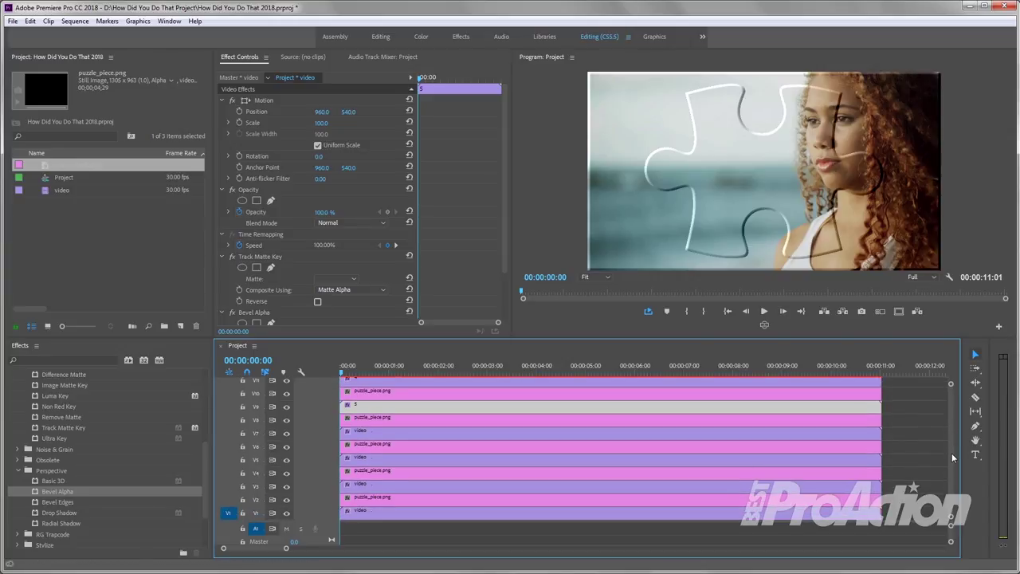
{"action": "right_click", "coordinate": [389, 438]}
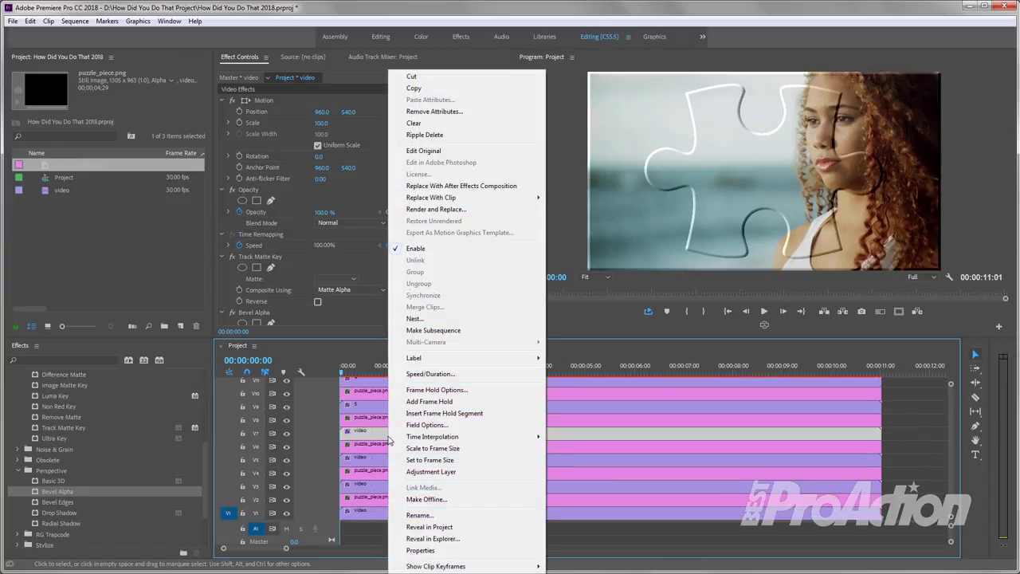
{"action": "left_click", "coordinate": [420, 515]}
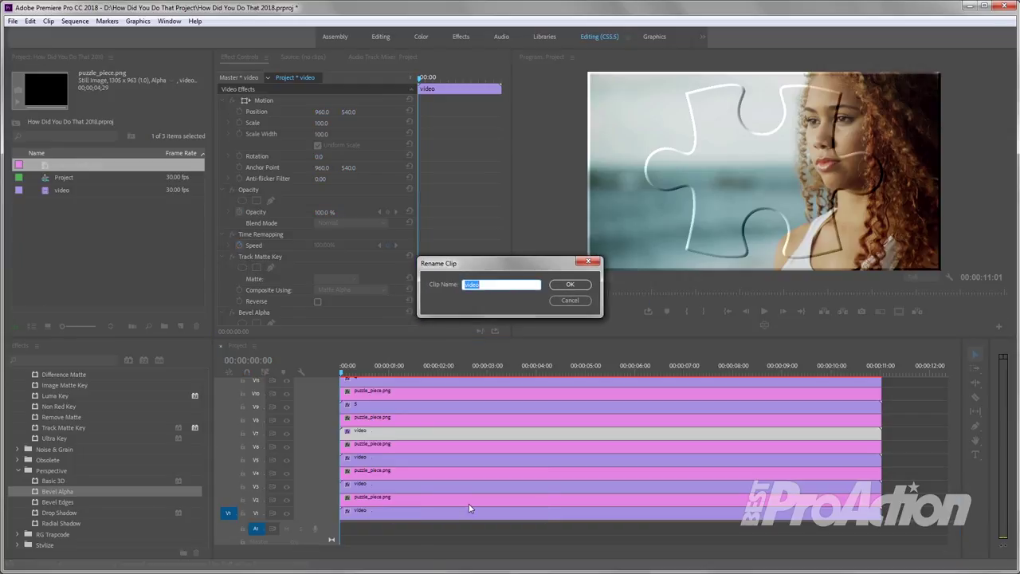
{"action": "type", "text": "6"}
{"action": "left_click", "coordinate": [570, 284]}
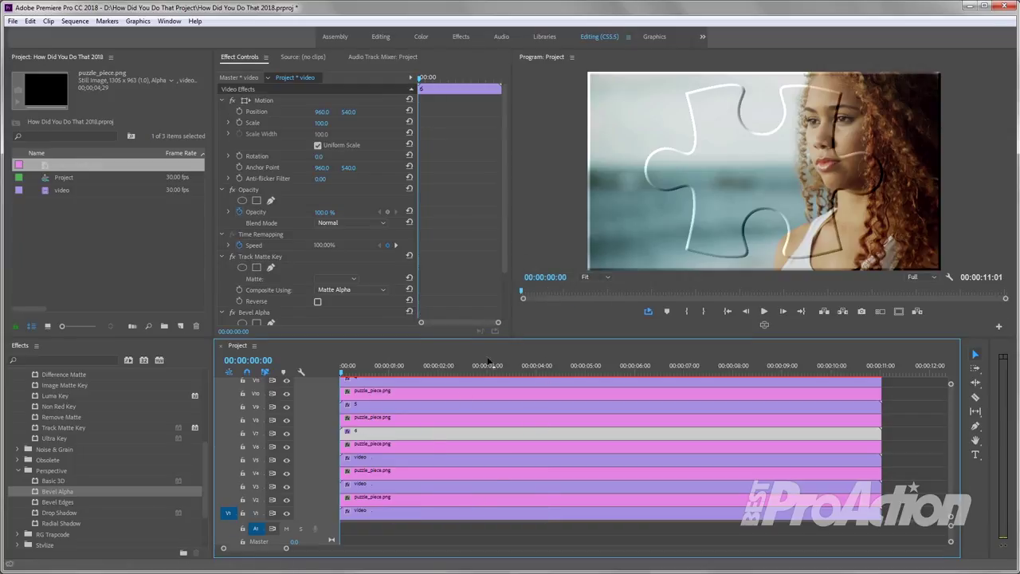
Rename the remaining video clips 7, 8 and 9, the V1 clip becoming 9
{"action": "right_click", "coordinate": [405, 462]}
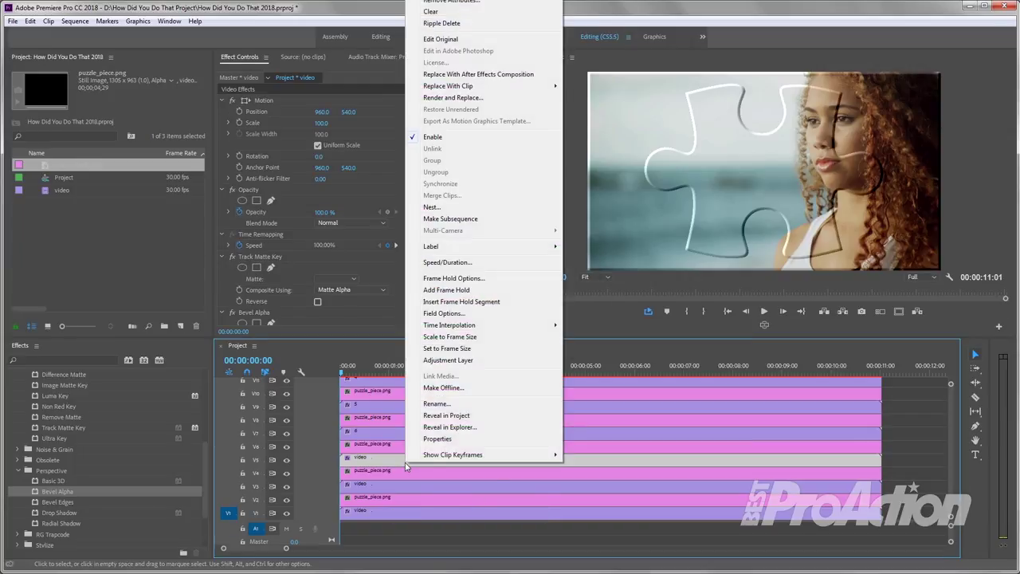
{"action": "left_click", "coordinate": [435, 404]}
{"action": "type", "text": "7"}
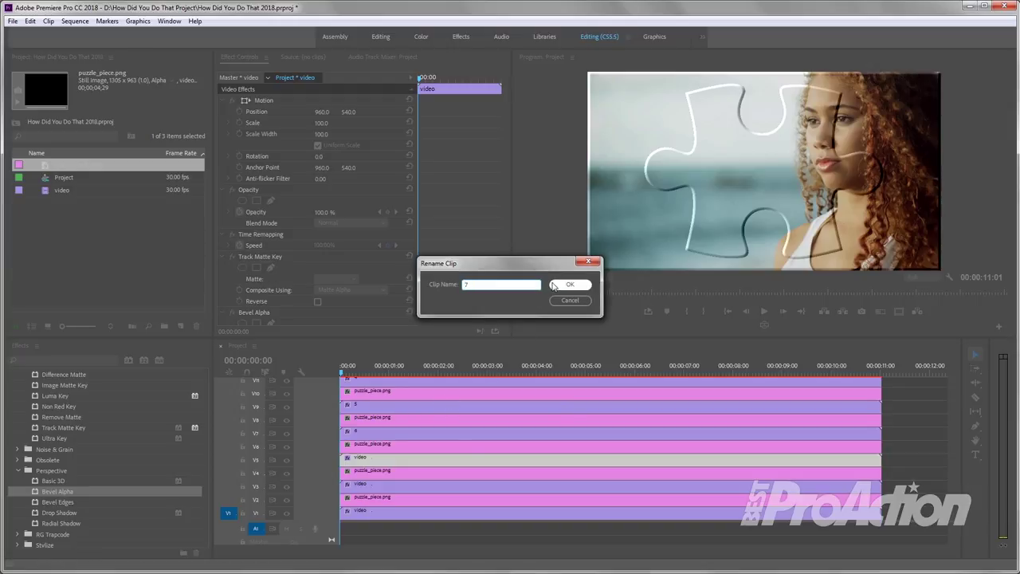
{"action": "left_click", "coordinate": [555, 284]}
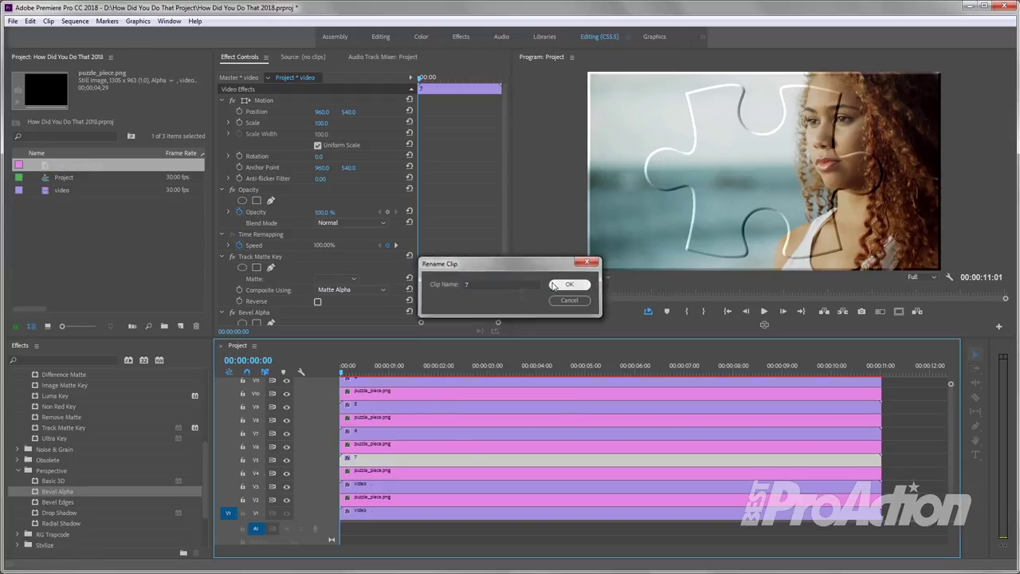
{"action": "right_click", "coordinate": [409, 483]}
{"action": "left_click", "coordinate": [438, 427]}
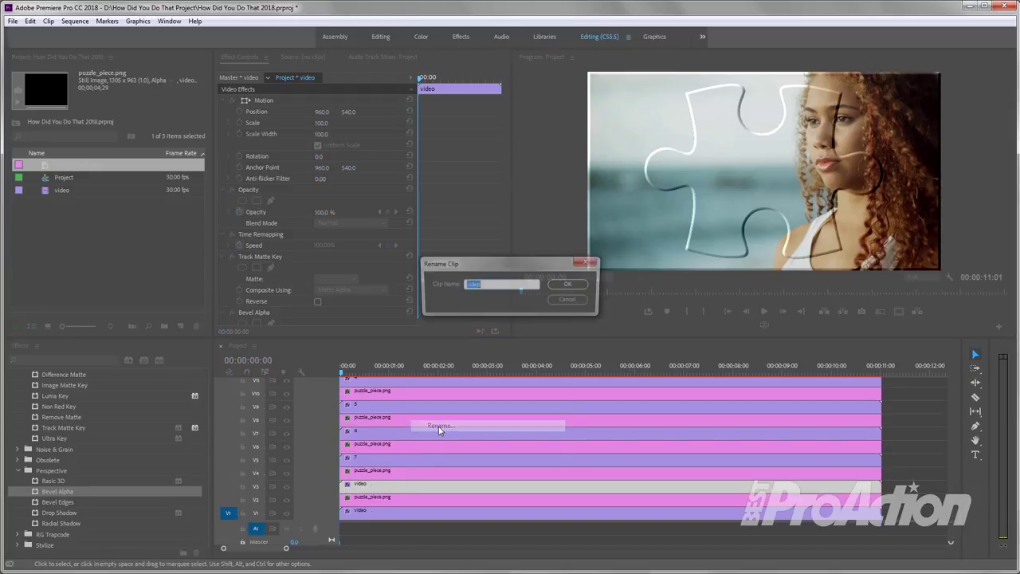
{"action": "type", "text": "8"}
{"action": "left_click", "coordinate": [565, 285]}
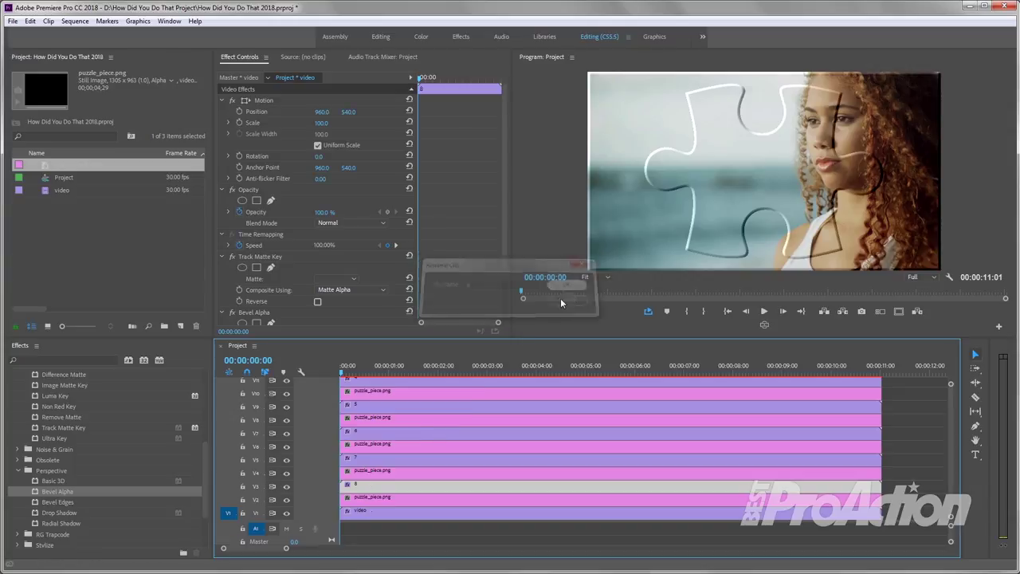
{"action": "right_click", "coordinate": [423, 517]}
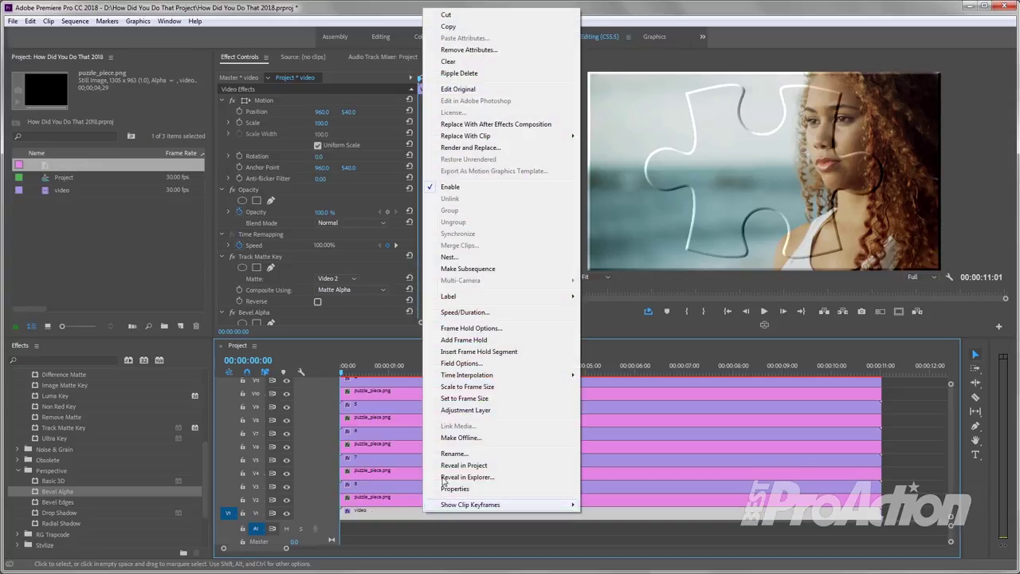
{"action": "left_click", "coordinate": [454, 449]}
{"action": "type", "text": "9"}
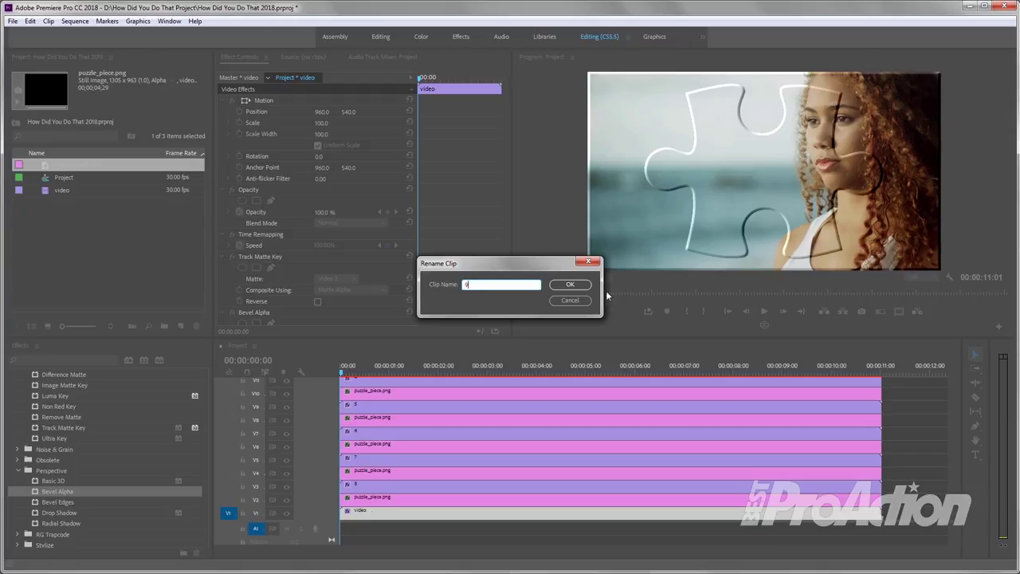
{"action": "left_click", "coordinate": [569, 285]}
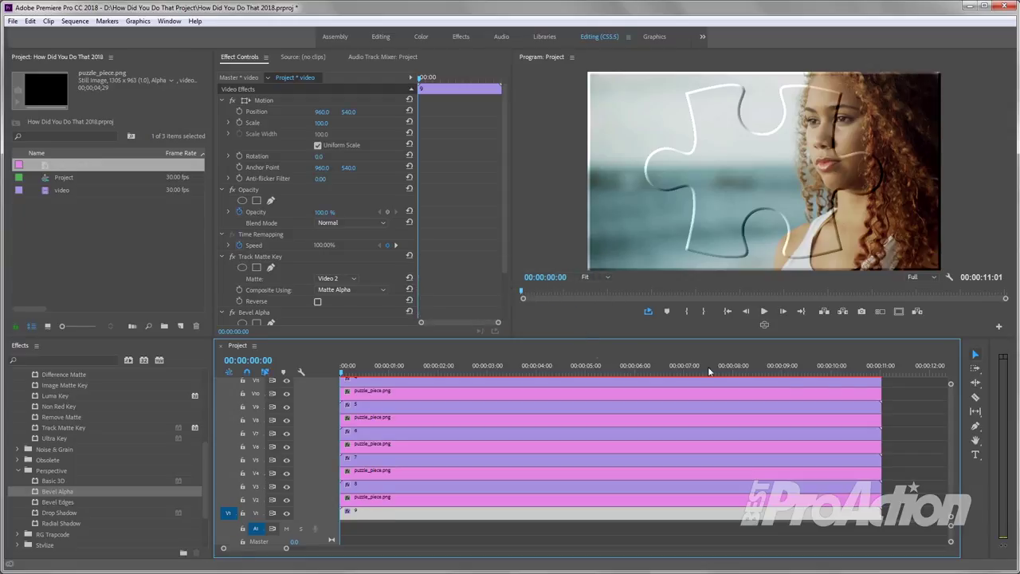
Set clip 2's Track Matte Key Matte to Video 16
{"action": "scroll", "coordinate": [952, 439], "scroll_direction": "up", "scroll_amount": 5}
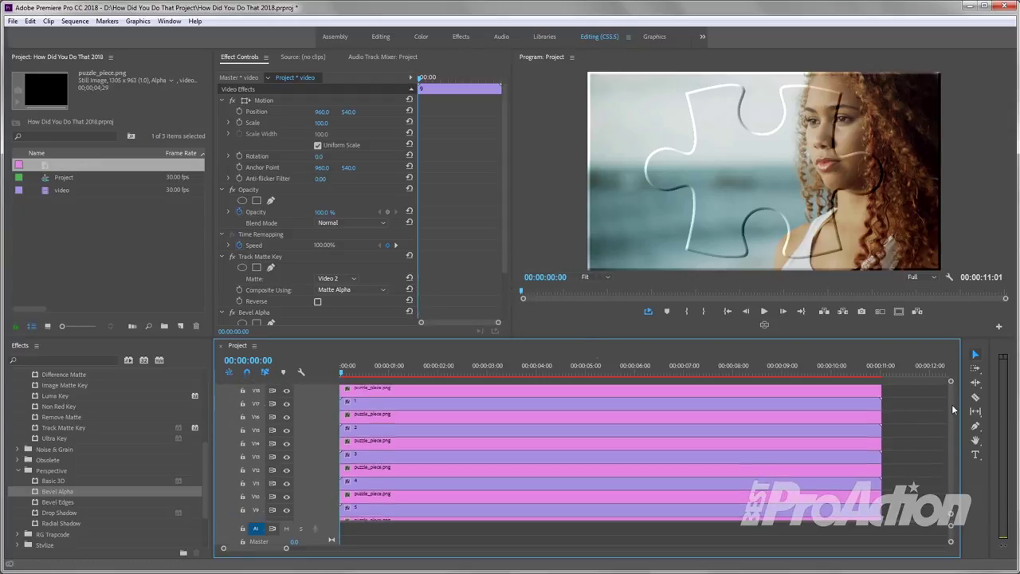
{"action": "left_click", "coordinate": [476, 433]}
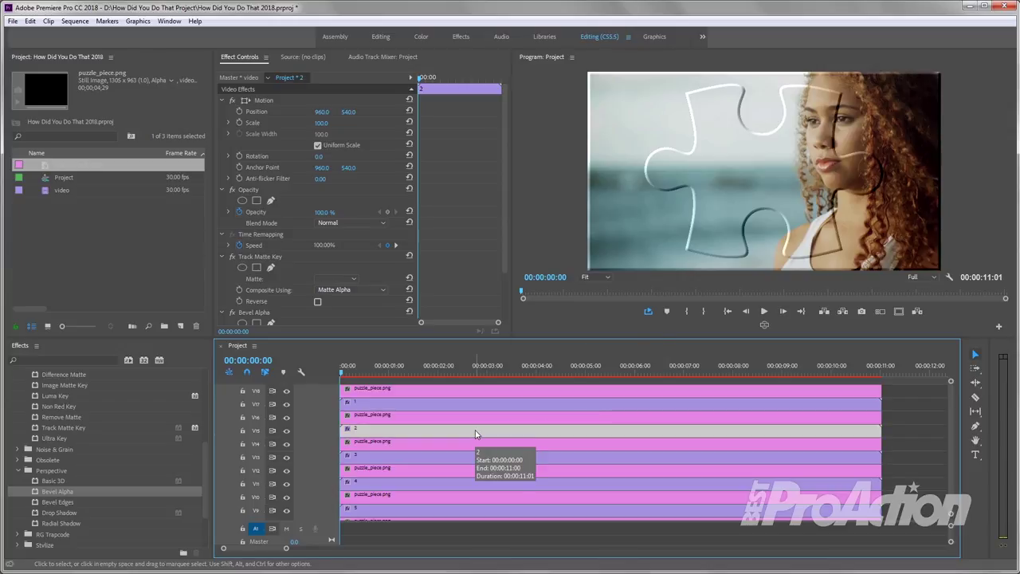
{"action": "left_click", "coordinate": [353, 279]}
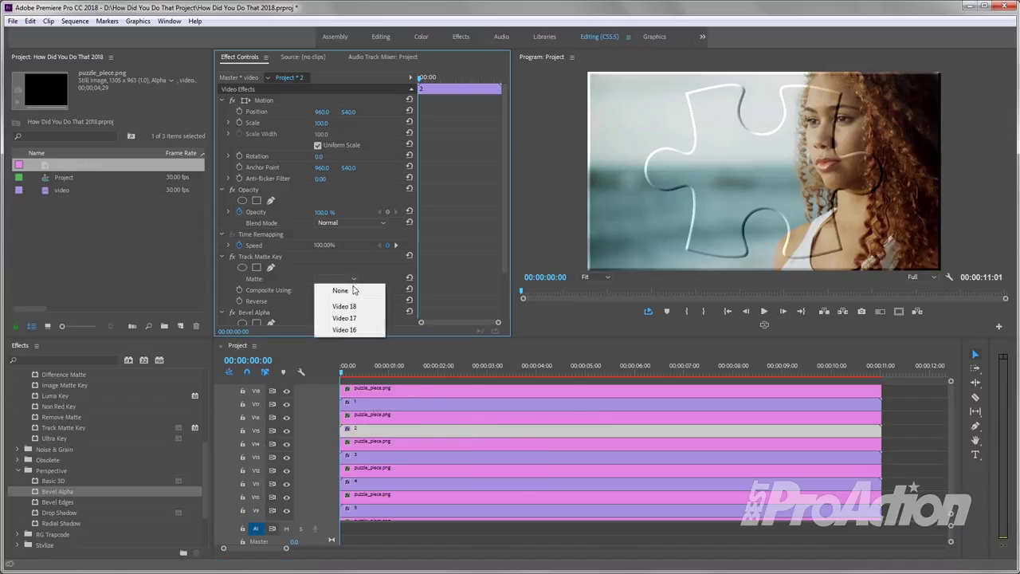
{"action": "left_click", "coordinate": [354, 330]}
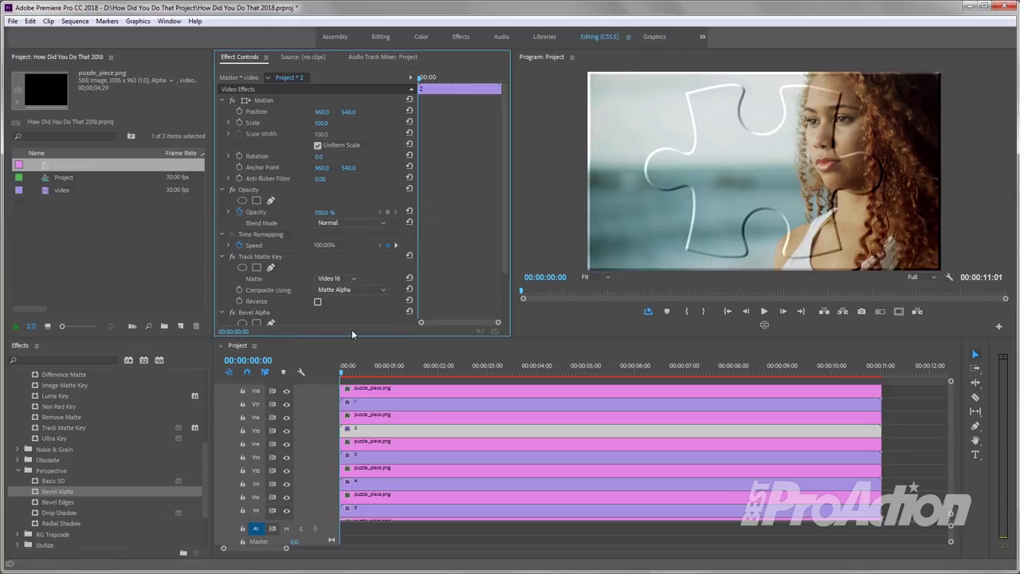
Rotate the V16 puzzle piece 90° and move it left to Position 104, 540
{"action": "left_click", "coordinate": [380, 419]}
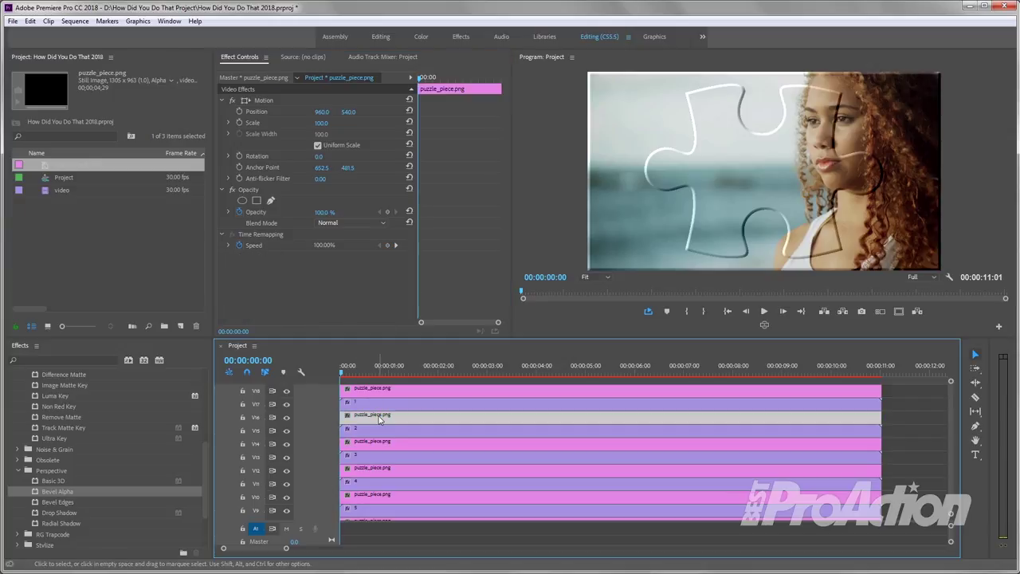
{"action": "left_click", "coordinate": [319, 156]}
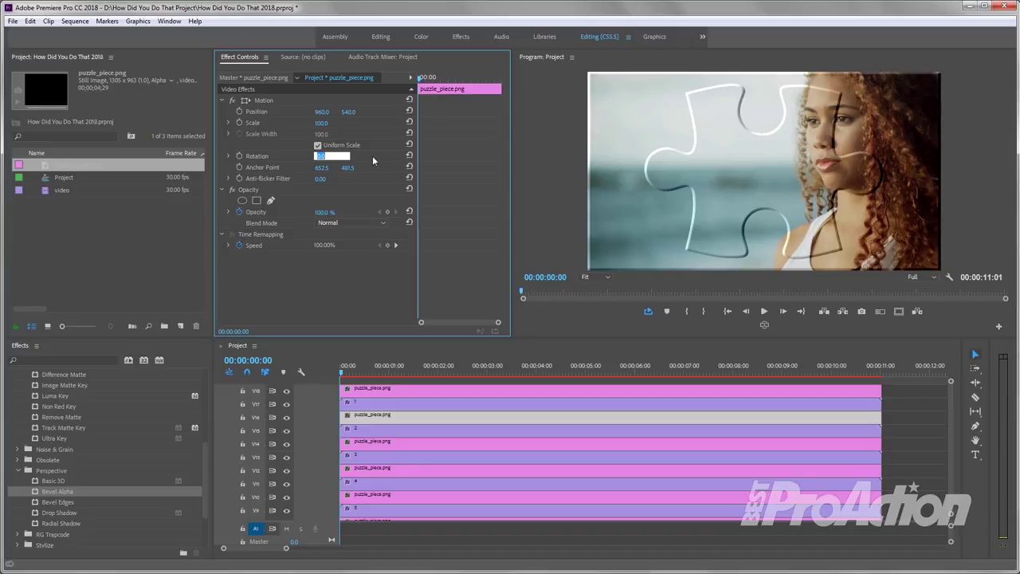
{"action": "type", "text": "90"}
{"action": "key", "text": "Return"}
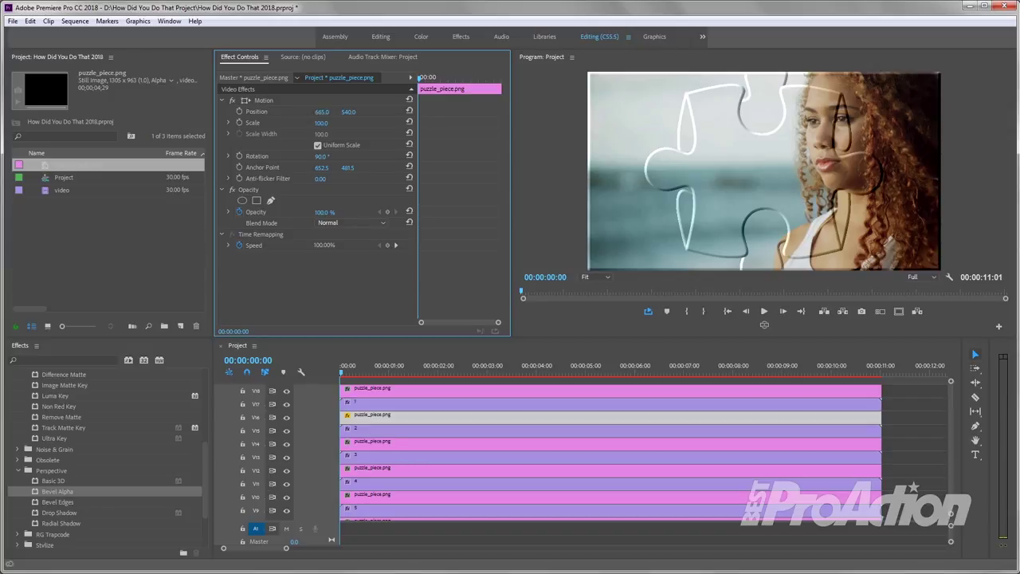
{"action": "mouse_move", "coordinate": [321, 112]}
{"action": "left_mouse_down"}
{"action": "mouse_move", "coordinate": [303, 112]}
{"action": "mouse_move", "coordinate": [325, 118]}
{"action": "left_mouse_up"}
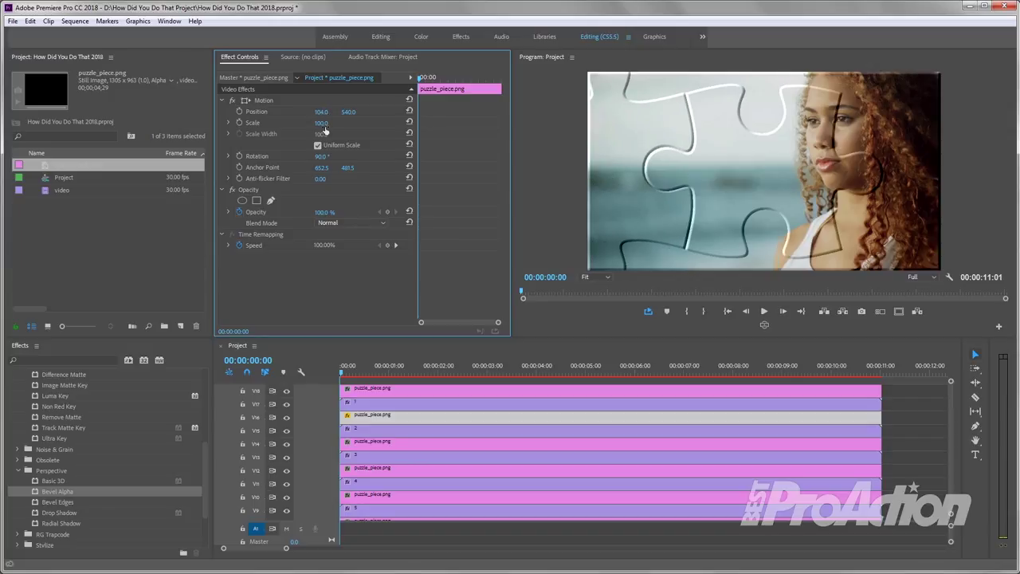
Set clip 3's Track Matte Key Matte to Video 14
{"action": "left_click", "coordinate": [389, 459]}
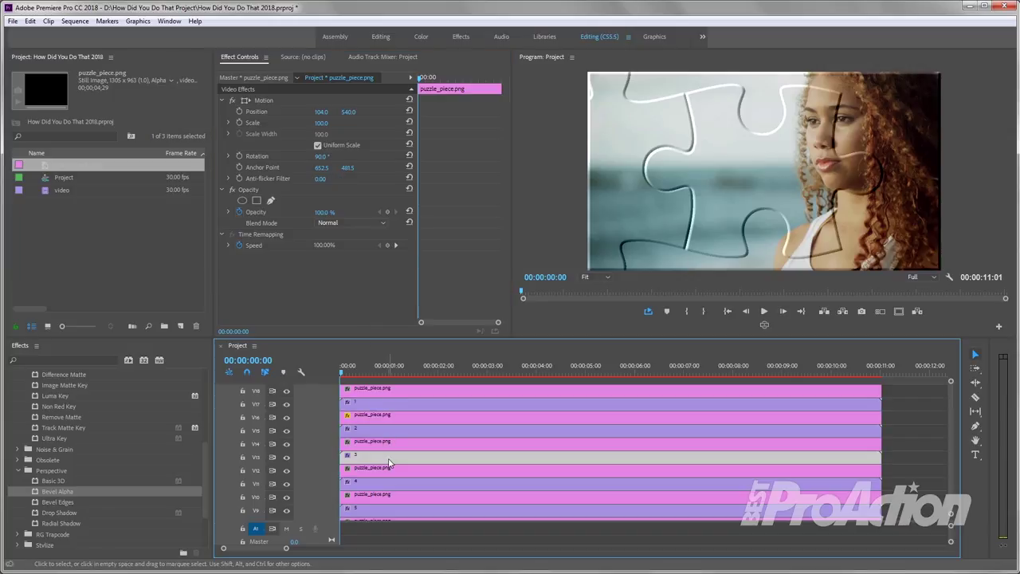
{"action": "left_click", "coordinate": [356, 282]}
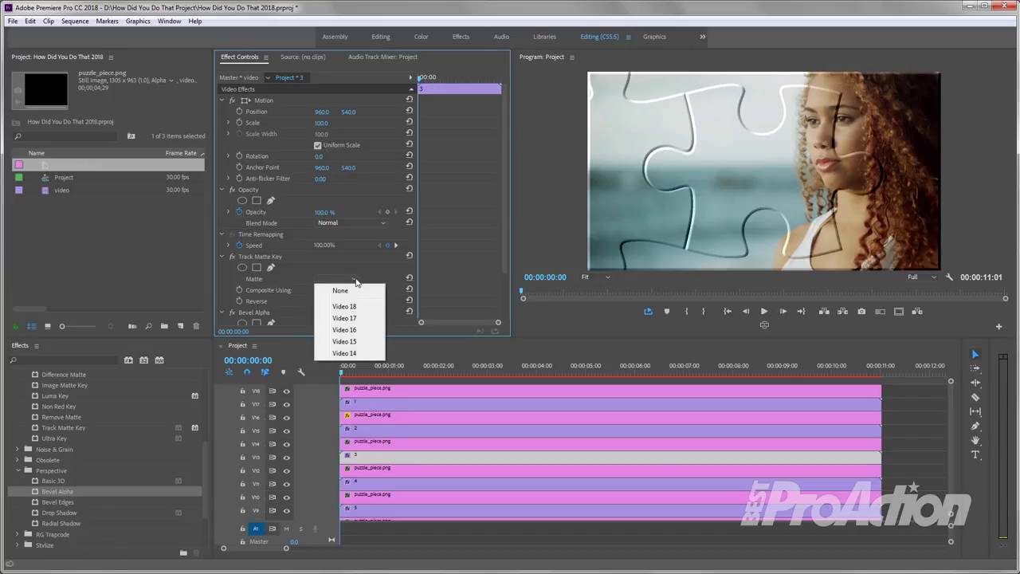
{"action": "left_click", "coordinate": [352, 356]}
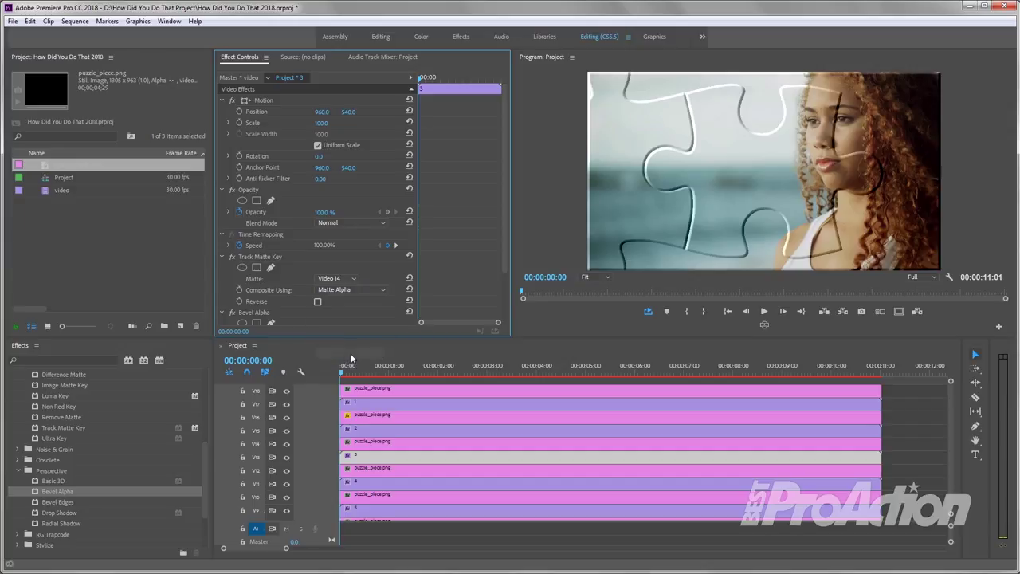
Rotate the V14 puzzle piece 90° and move it right to Position X 1814
{"action": "left_click", "coordinate": [373, 447]}
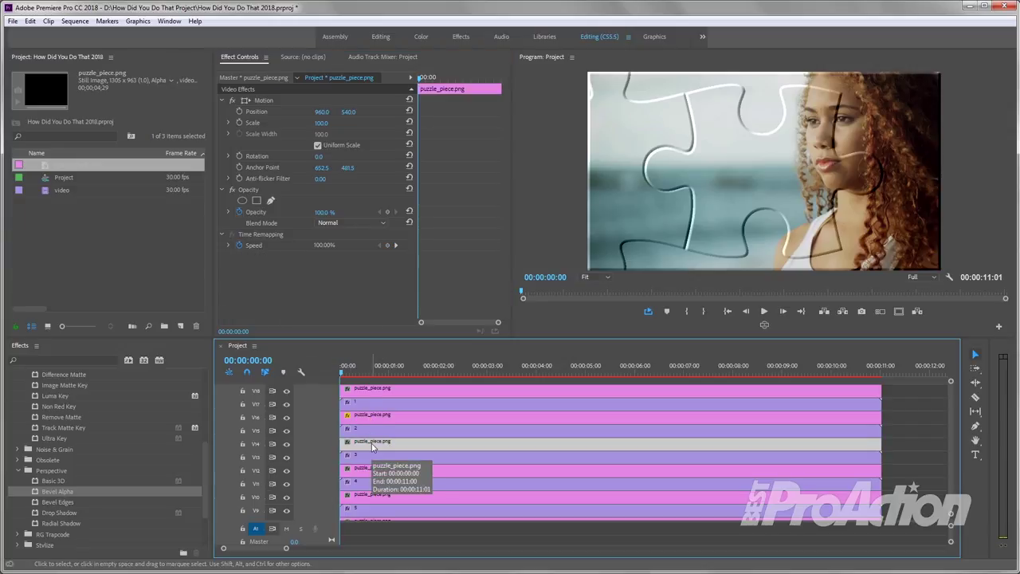
{"action": "left_click", "coordinate": [320, 156]}
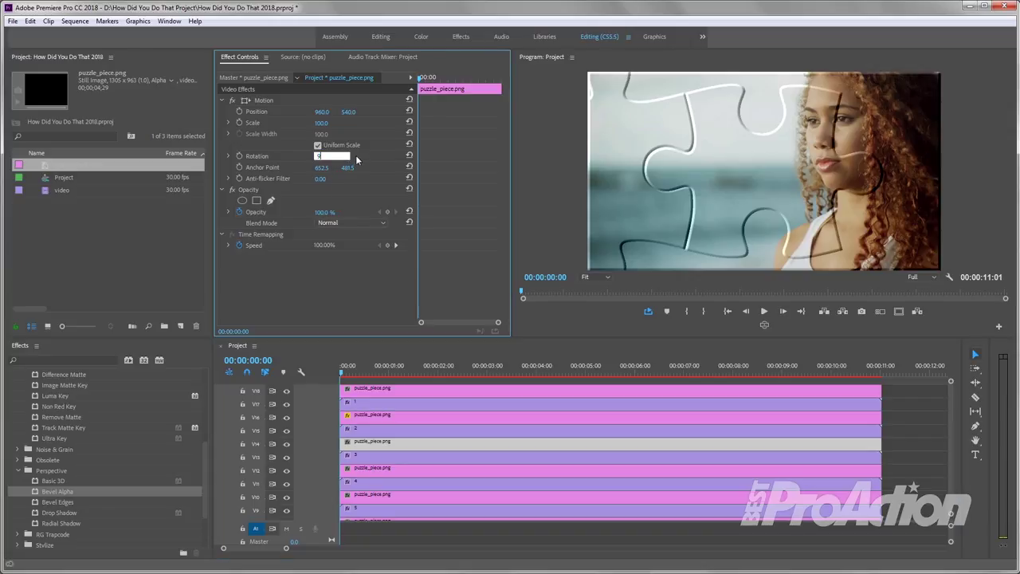
{"action": "key", "text": "Return"}
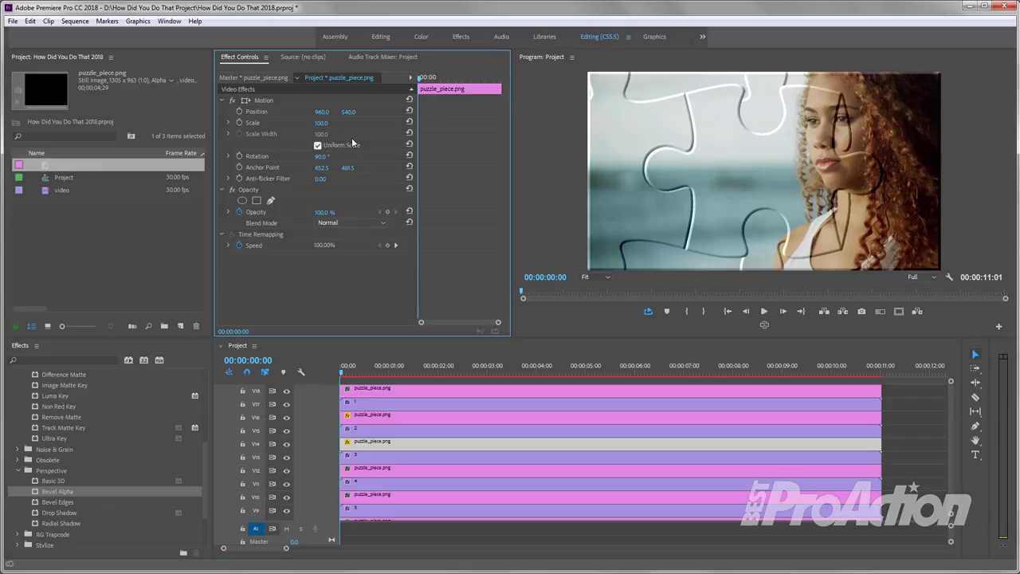
{"action": "left_click_drag", "start_coordinate": [321, 111], "coordinate": [322, 130]}
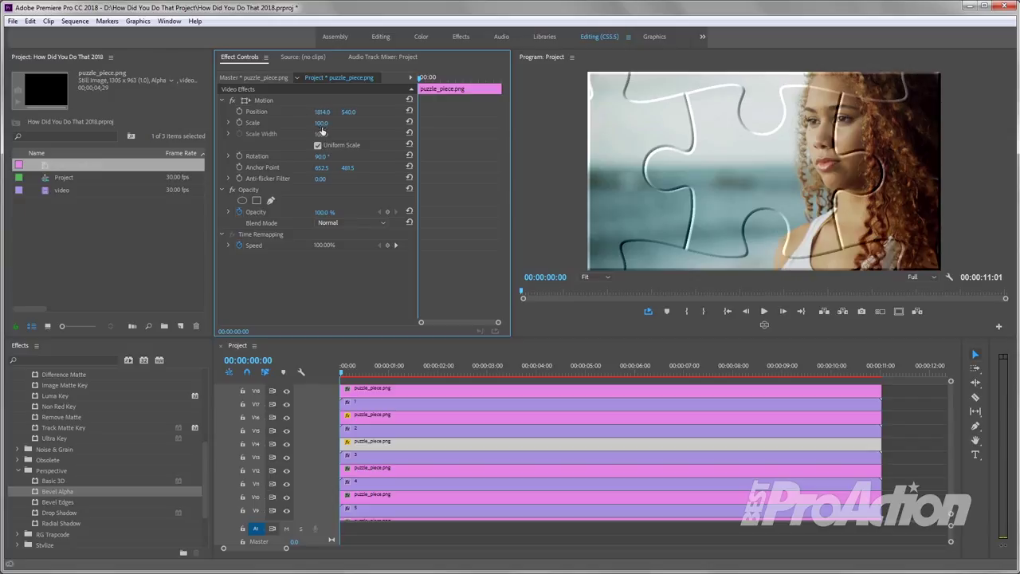
Set clip 4's Track Matte Key Matte to Video 12
{"action": "left_click", "coordinate": [415, 488]}
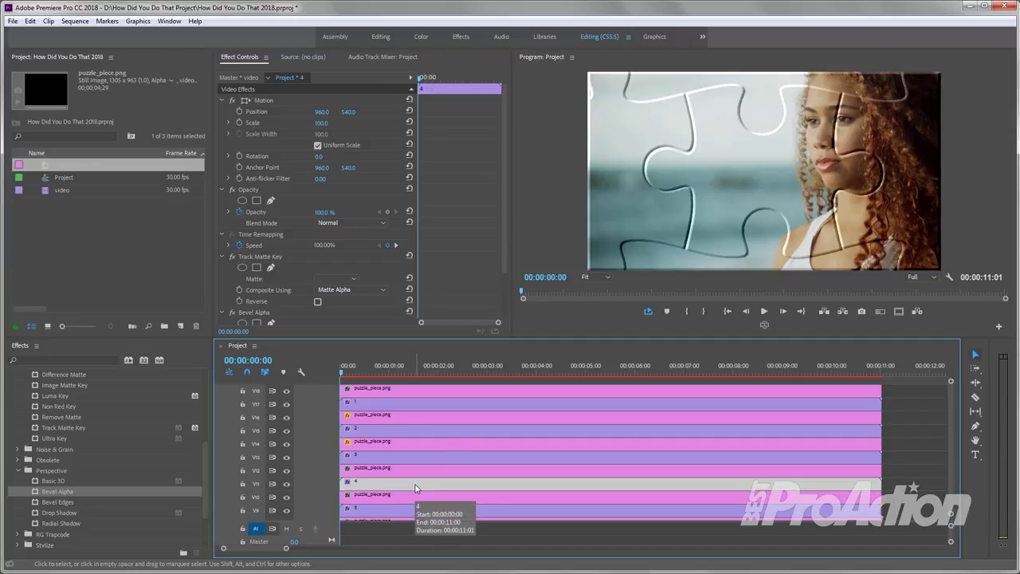
{"action": "left_click", "coordinate": [356, 280]}
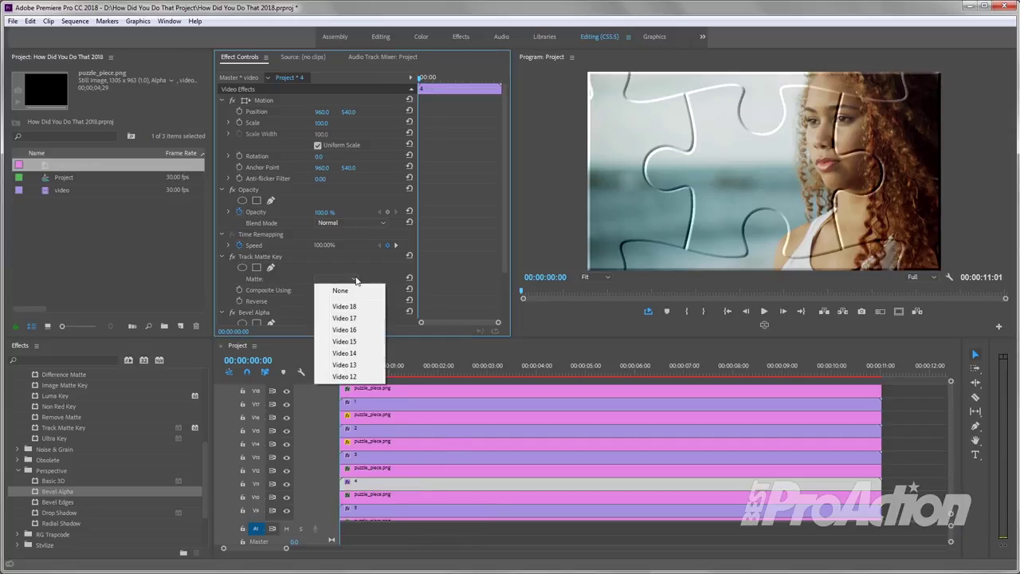
{"action": "left_click", "coordinate": [357, 375]}
Rotate the V12 puzzle piece 90° and raise it to Position 960, -310
{"action": "left_click", "coordinate": [401, 477]}
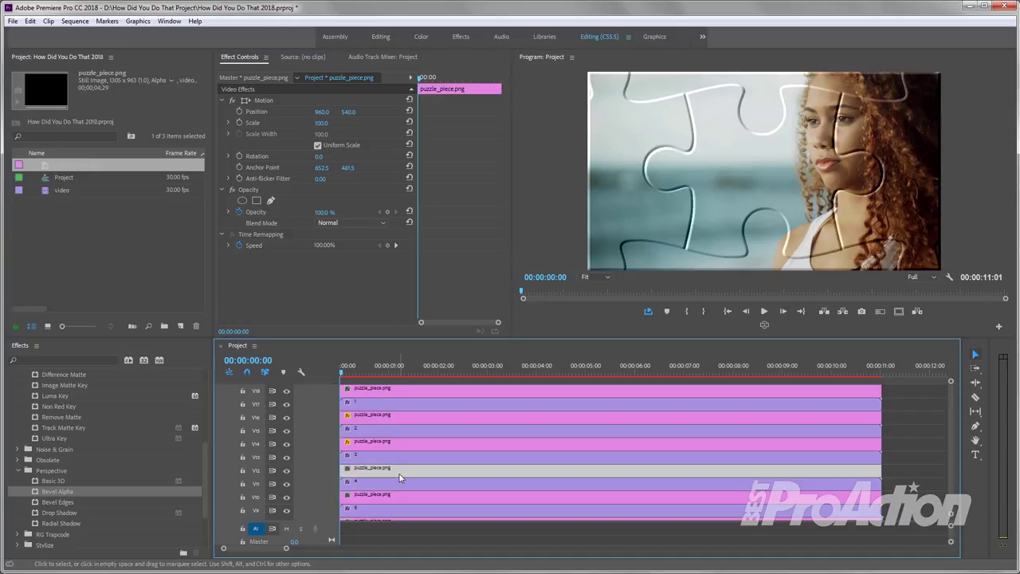
{"action": "left_click", "coordinate": [319, 157]}
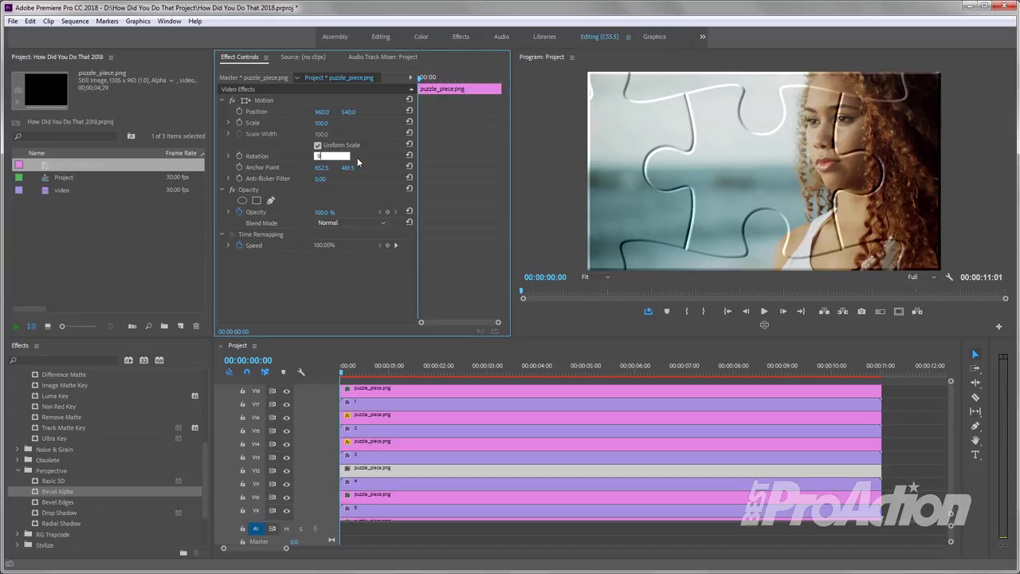
{"action": "type", "text": "0"}
{"action": "key", "text": "Return"}
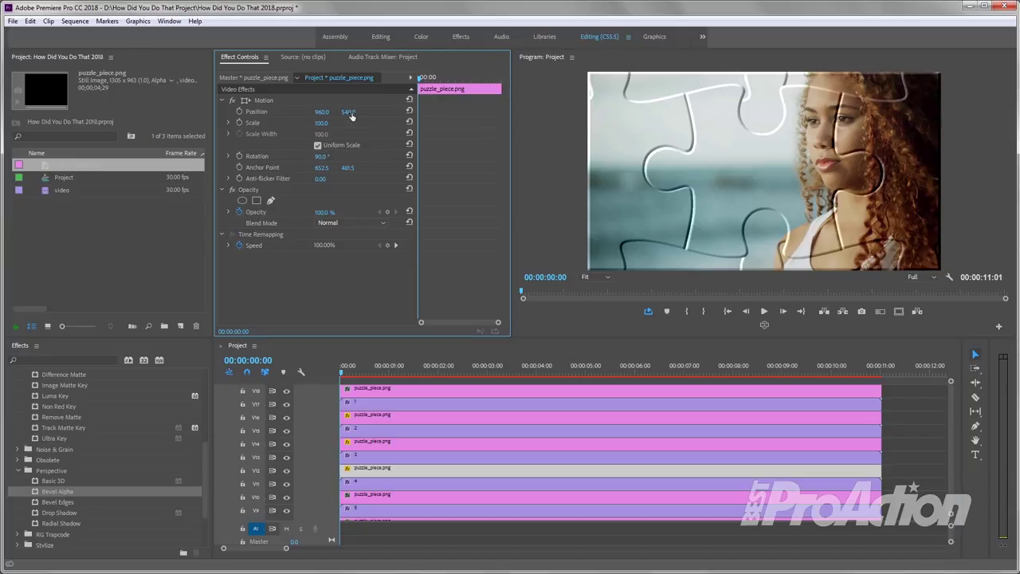
{"action": "left_click_drag", "start_coordinate": [349, 112], "coordinate": [349, 113]}
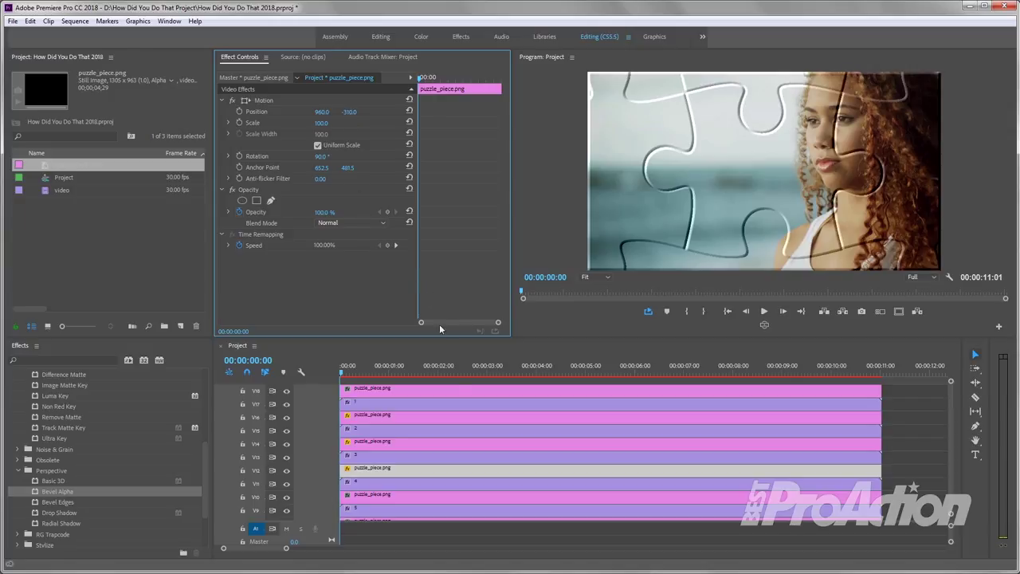
Set clip 5's Track Matte Key matte to Video 10
{"action": "left_click", "coordinate": [409, 516]}
{"action": "left_click", "coordinate": [356, 278]}
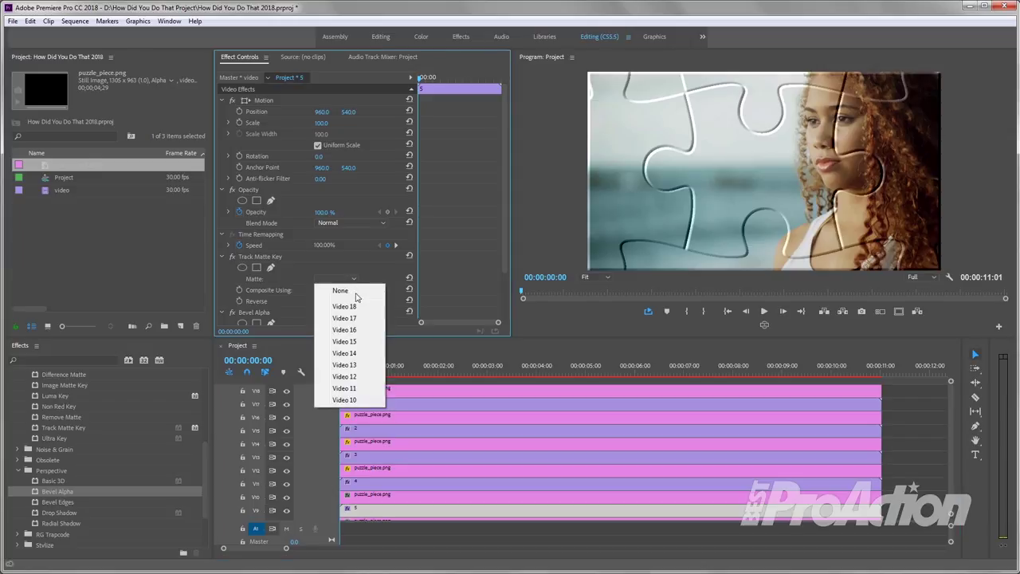
{"action": "left_click", "coordinate": [348, 400]}
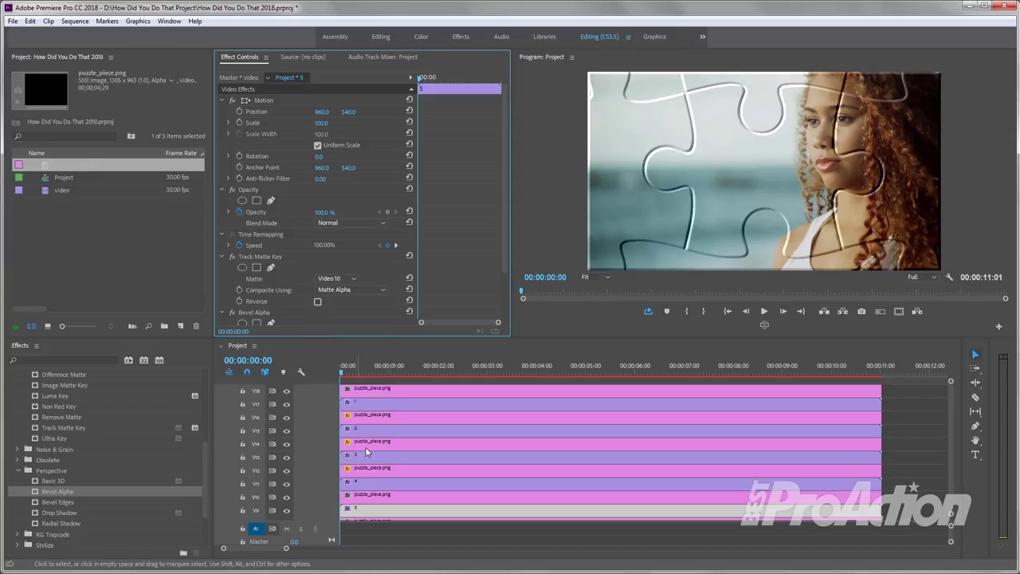
Rotate the Video 10 puzzle piece 90° and lower it below the frame to Y 1399
{"action": "left_click", "coordinate": [386, 498]}
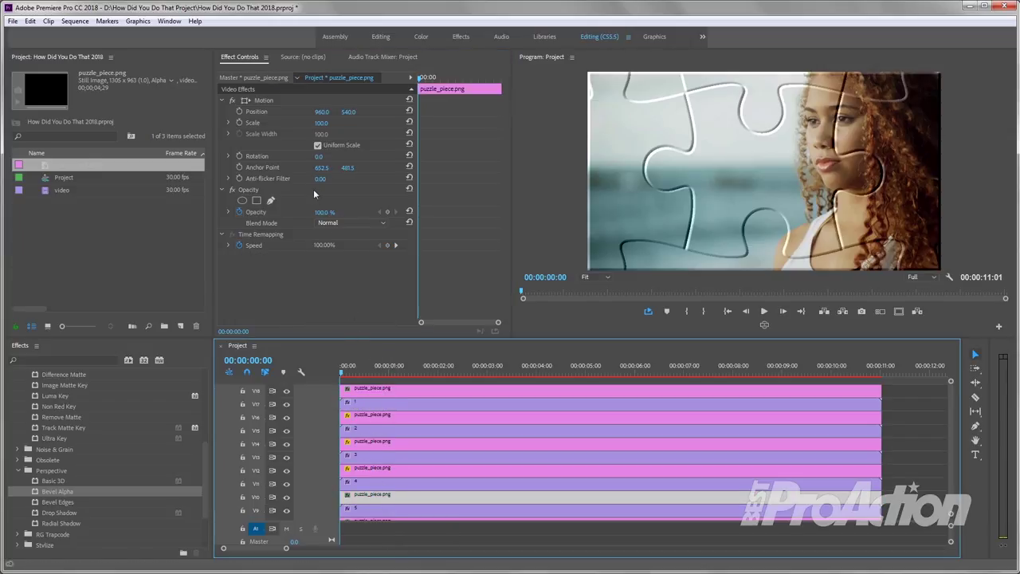
{"action": "left_click", "coordinate": [320, 157]}
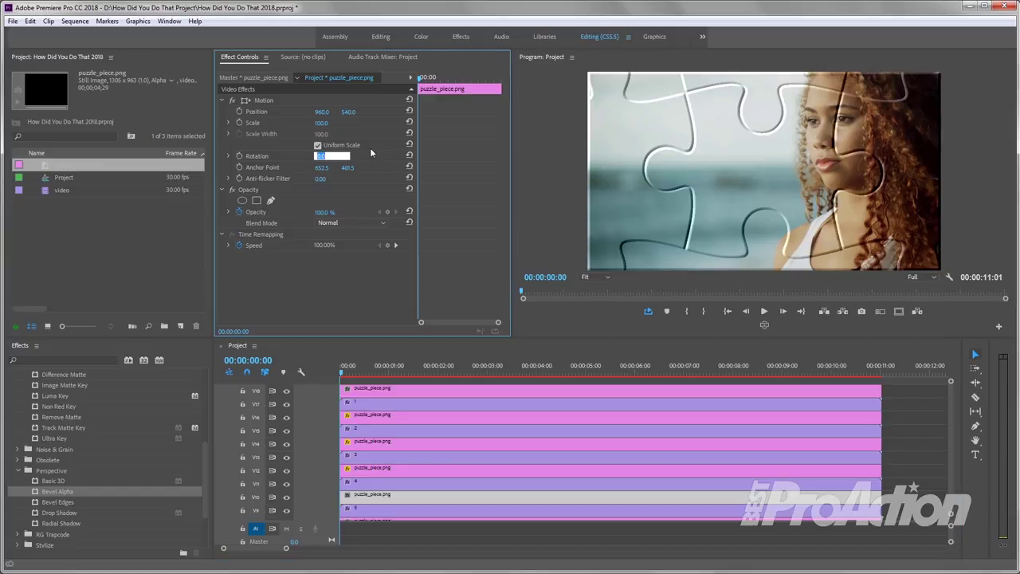
{"action": "type", "text": "90"}
{"action": "key", "text": "Return"}
{"action": "left_click_drag", "start_coordinate": [349, 113], "coordinate": [414, 113]}
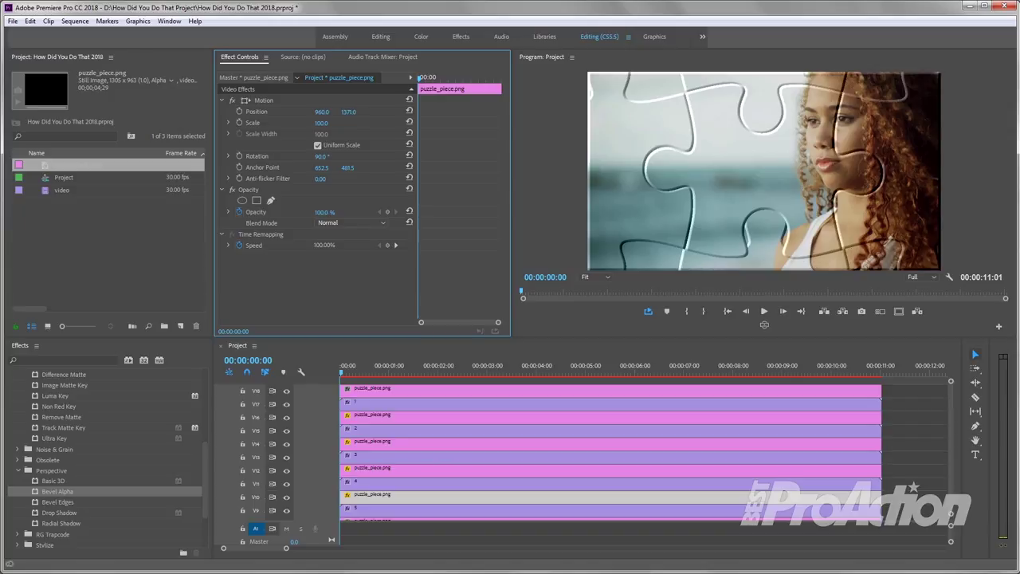
{"action": "left_click_drag", "start_coordinate": [348, 112], "coordinate": [350, 117]}
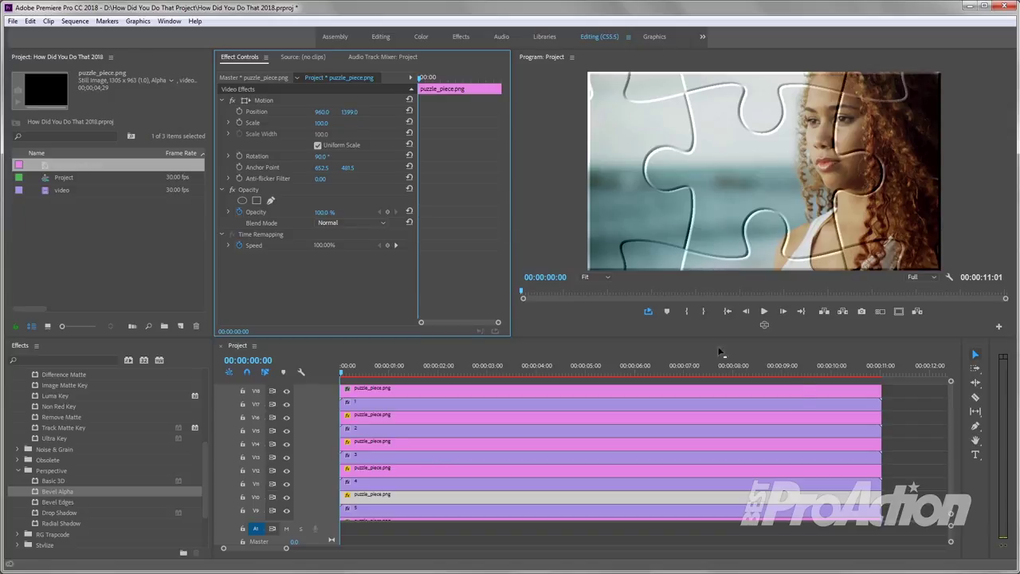
Matte clip 6 with Video 8 and push that puzzle piece left and above the frame
{"action": "scroll", "coordinate": [949, 454], "scroll_direction": "down", "scroll_amount": 3}
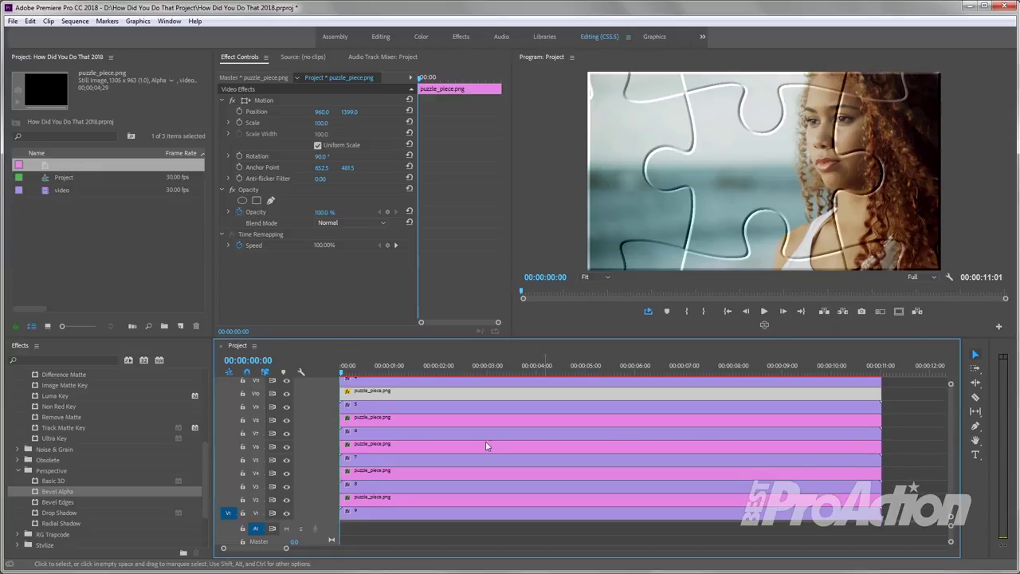
{"action": "left_click", "coordinate": [373, 436]}
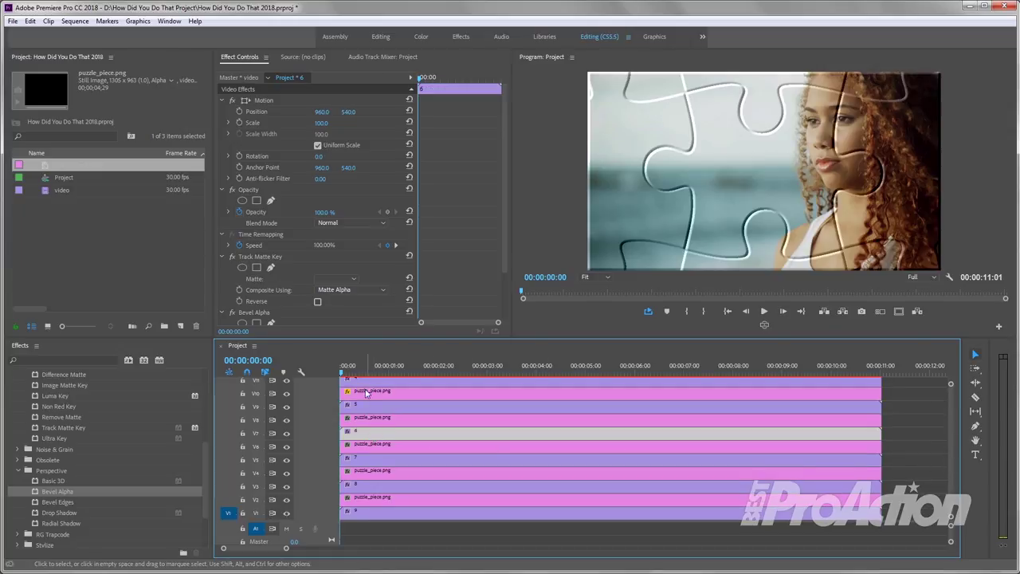
{"action": "left_click", "coordinate": [355, 278]}
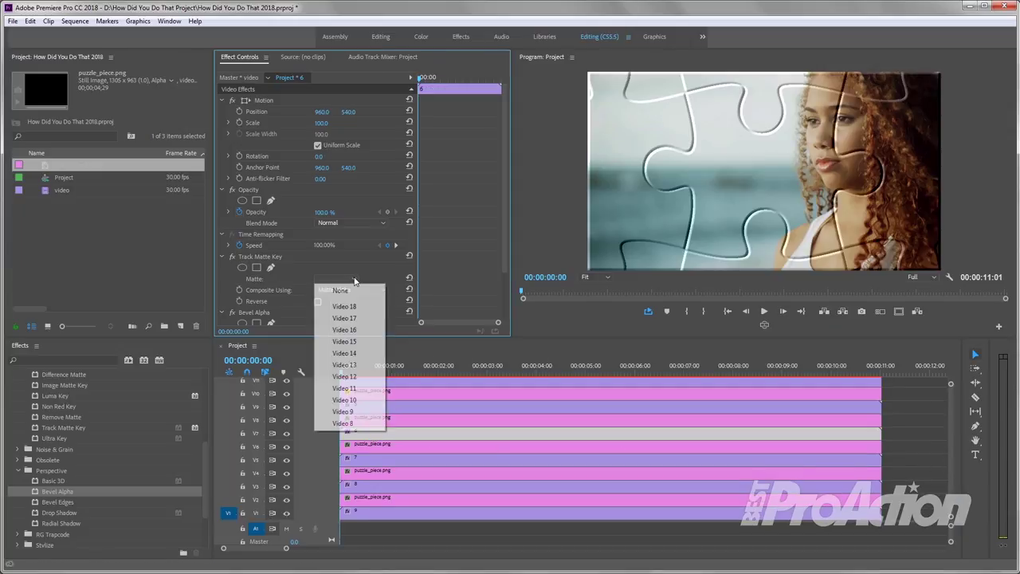
{"action": "left_click", "coordinate": [343, 424]}
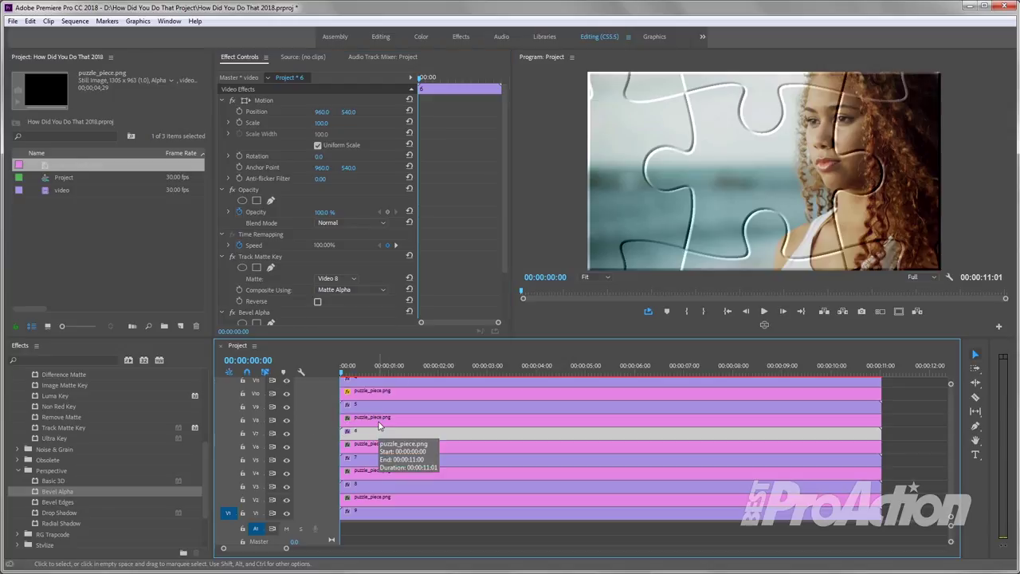
{"action": "left_click", "coordinate": [380, 424]}
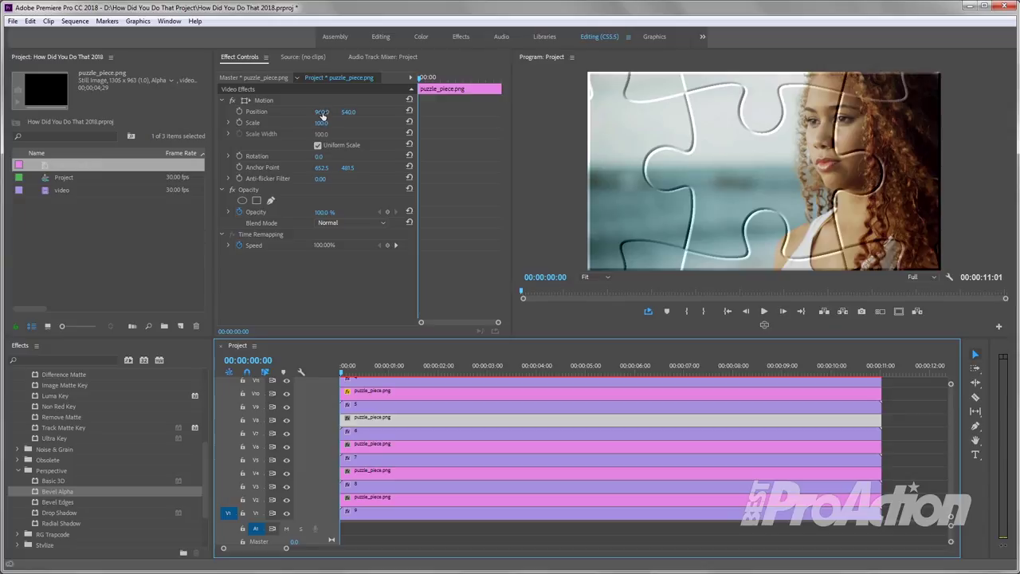
{"action": "left_click_drag", "start_coordinate": [323, 112], "coordinate": [239, 112]}
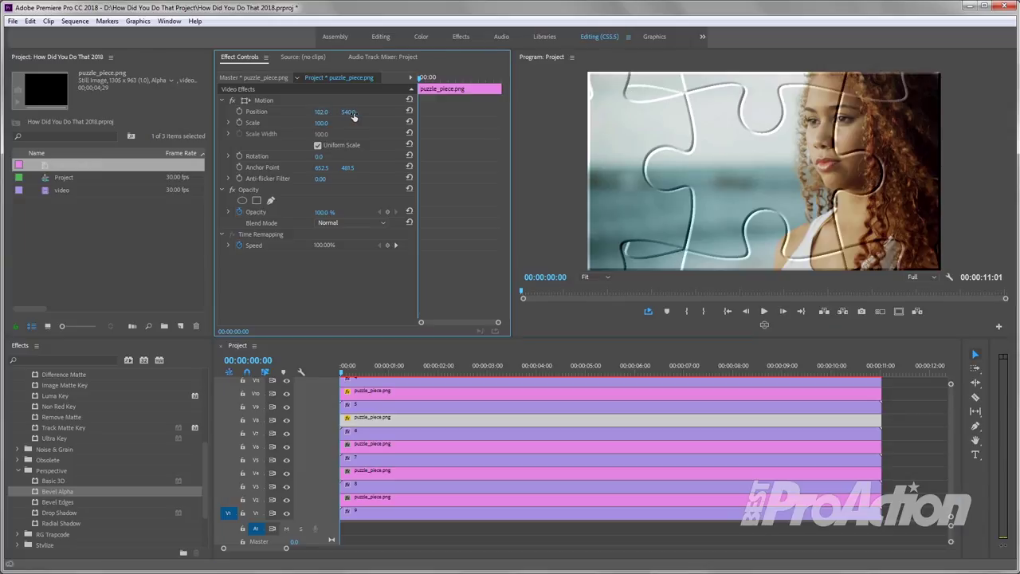
{"action": "left_click_drag", "start_coordinate": [348, 112], "coordinate": [327, 113]}
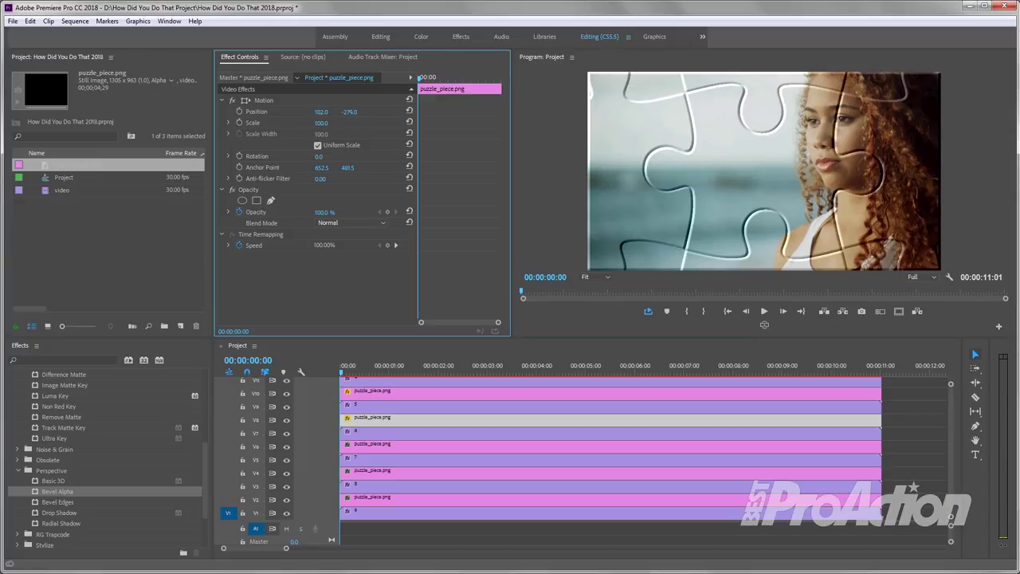
Matte clip 7 with Video 6 and move that puzzle piece off-frame to 1816, 1395
{"action": "left_click", "coordinate": [396, 461]}
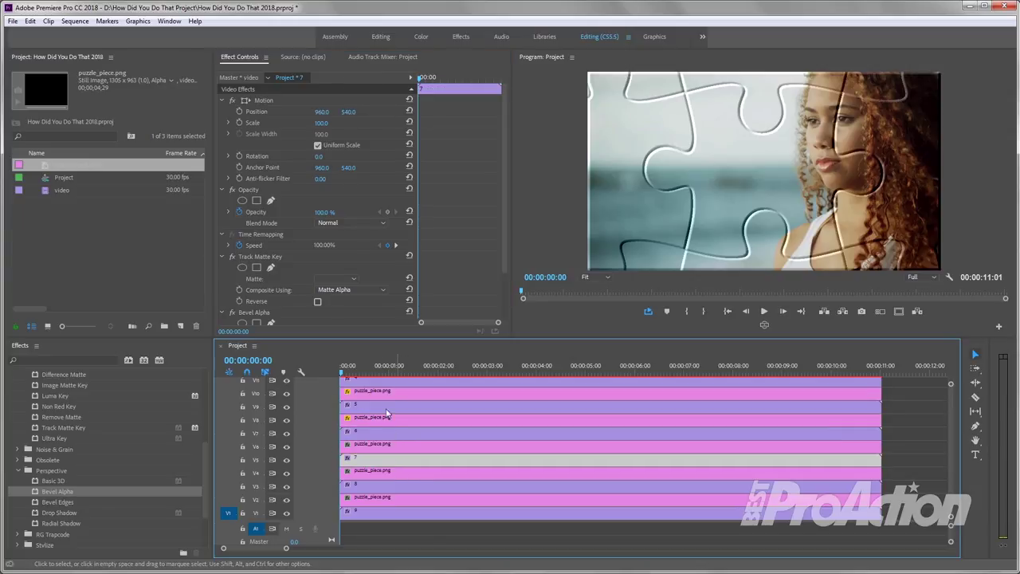
{"action": "left_click", "coordinate": [353, 279]}
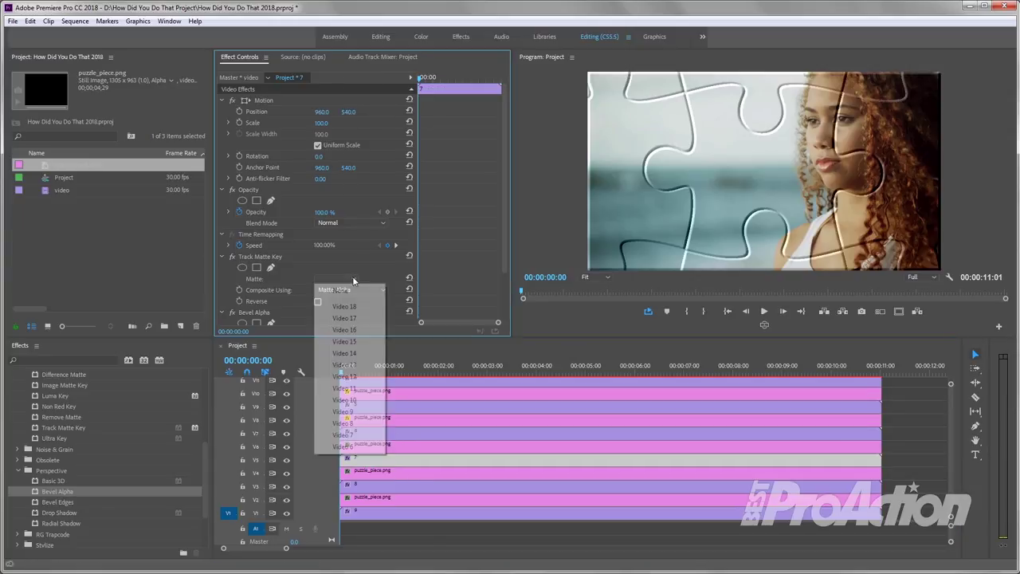
{"action": "left_click", "coordinate": [344, 447]}
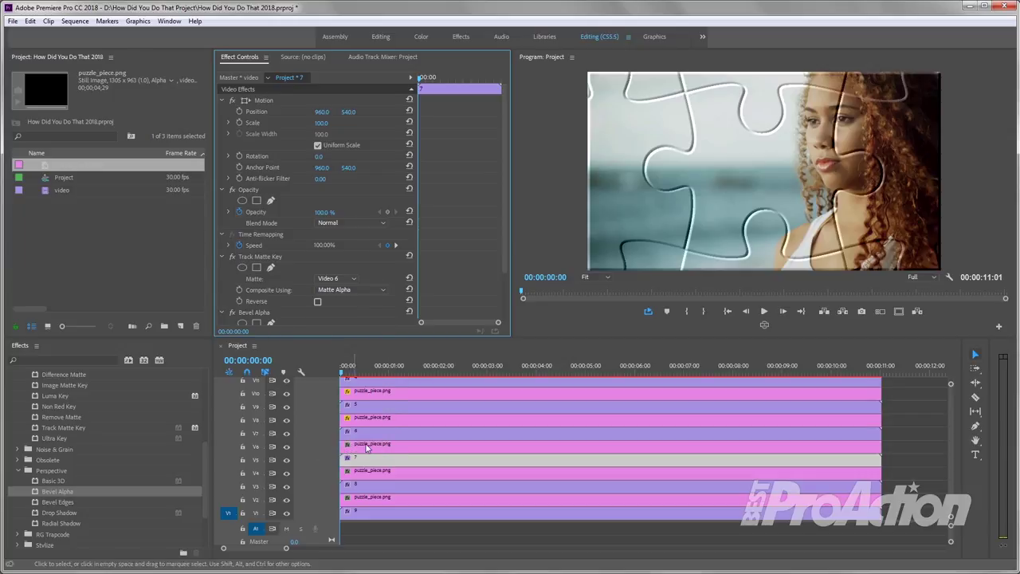
{"action": "left_click", "coordinate": [369, 449]}
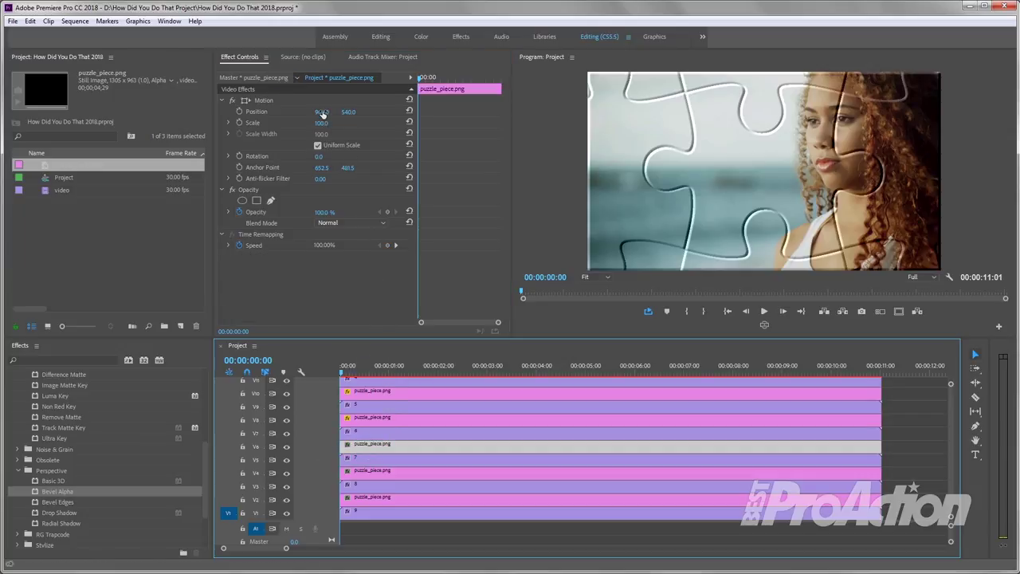
{"action": "left_click_drag", "start_coordinate": [321, 113], "coordinate": [353, 114]}
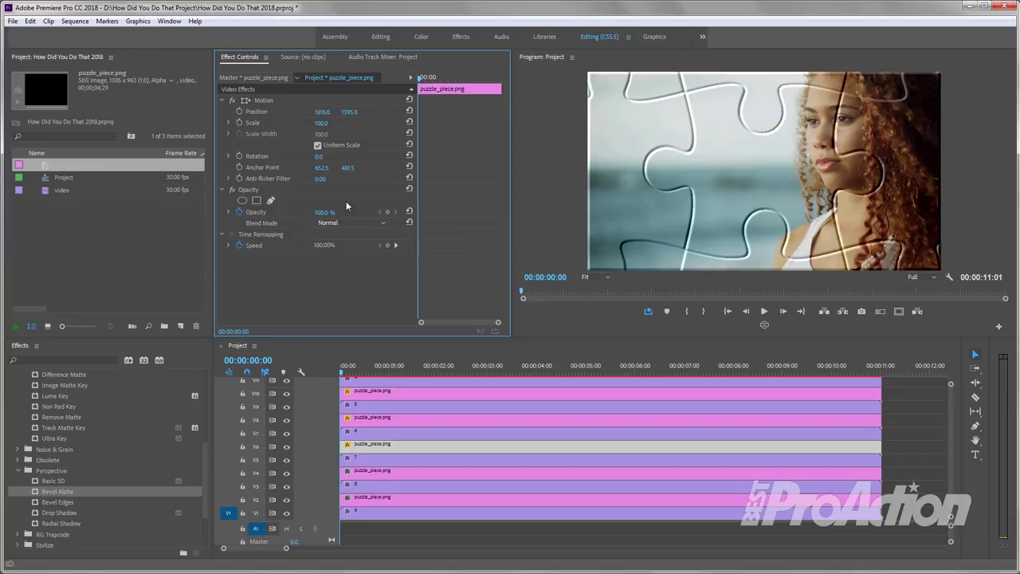
Matte clip 8 with Video 4 and move that puzzle piece off to the right
{"action": "left_click", "coordinate": [373, 490]}
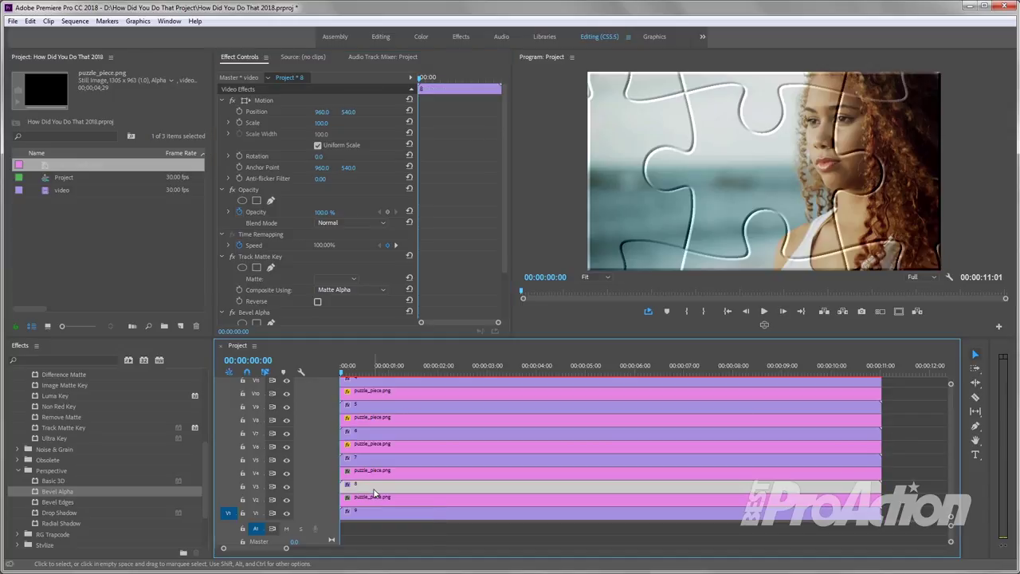
{"action": "left_click", "coordinate": [354, 279]}
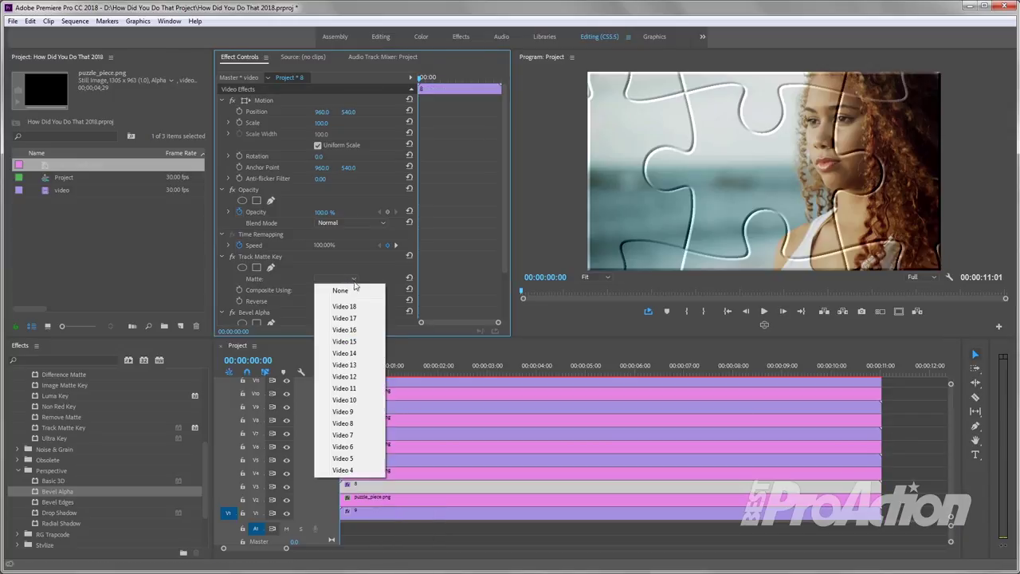
{"action": "left_click", "coordinate": [351, 471]}
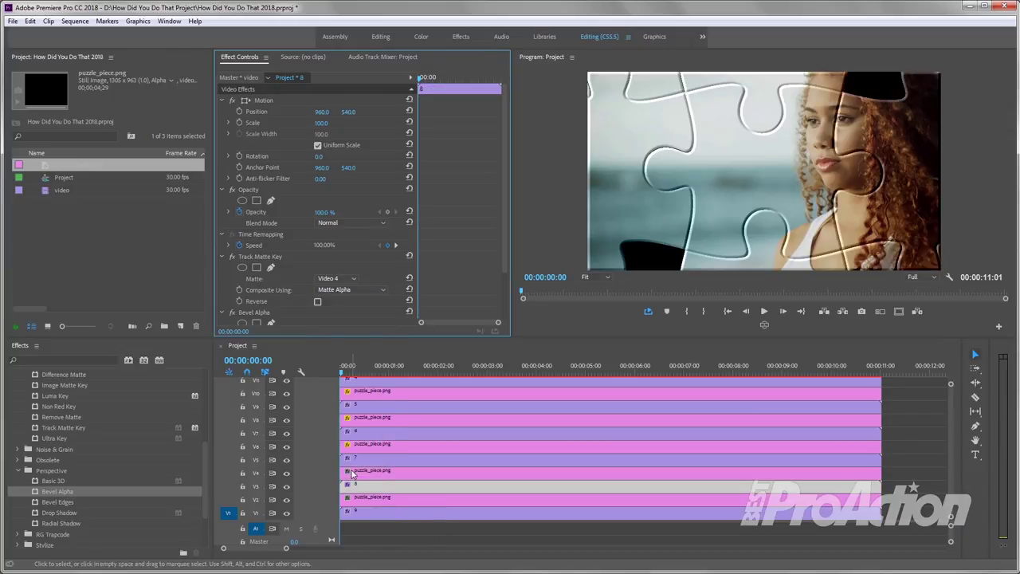
{"action": "left_click", "coordinate": [352, 472]}
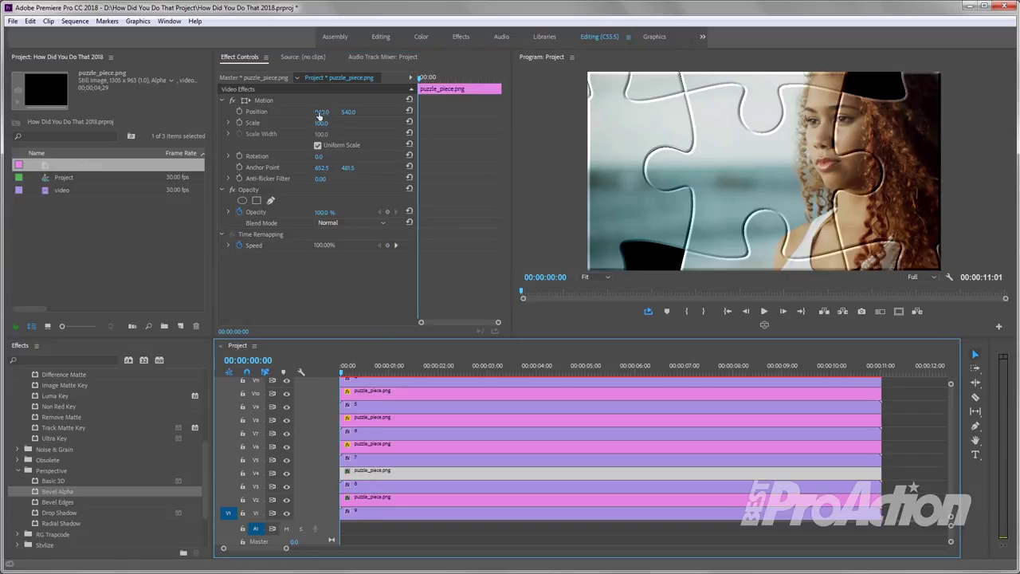
{"action": "mouse_move", "coordinate": [322, 112]}
{"action": "left_mouse_down"}
{"action": "mouse_move", "coordinate": [367, 112]}
{"action": "mouse_move", "coordinate": [303, 111]}
{"action": "mouse_move", "coordinate": [351, 113]}
{"action": "left_mouse_up"}
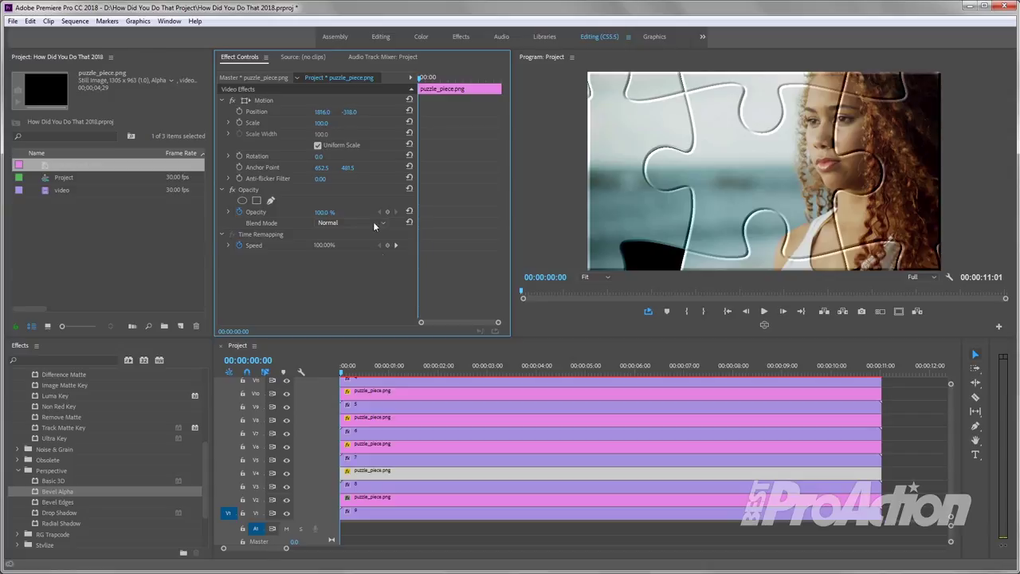
Keep Video 2 as clip 9's matte and move that puzzle piece off-frame to 104, 1395
{"action": "left_click", "coordinate": [390, 512]}
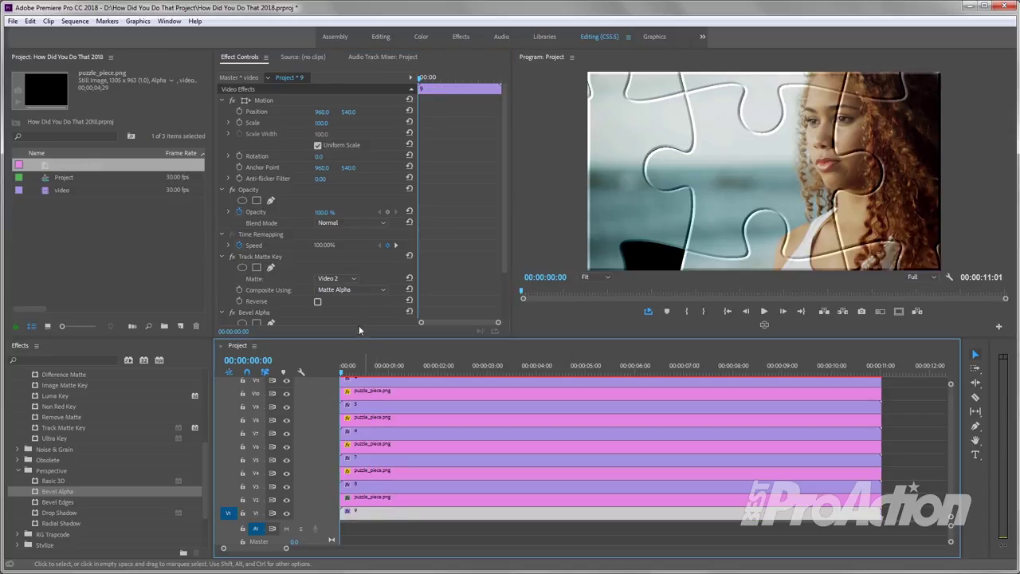
{"action": "left_click", "coordinate": [350, 280]}
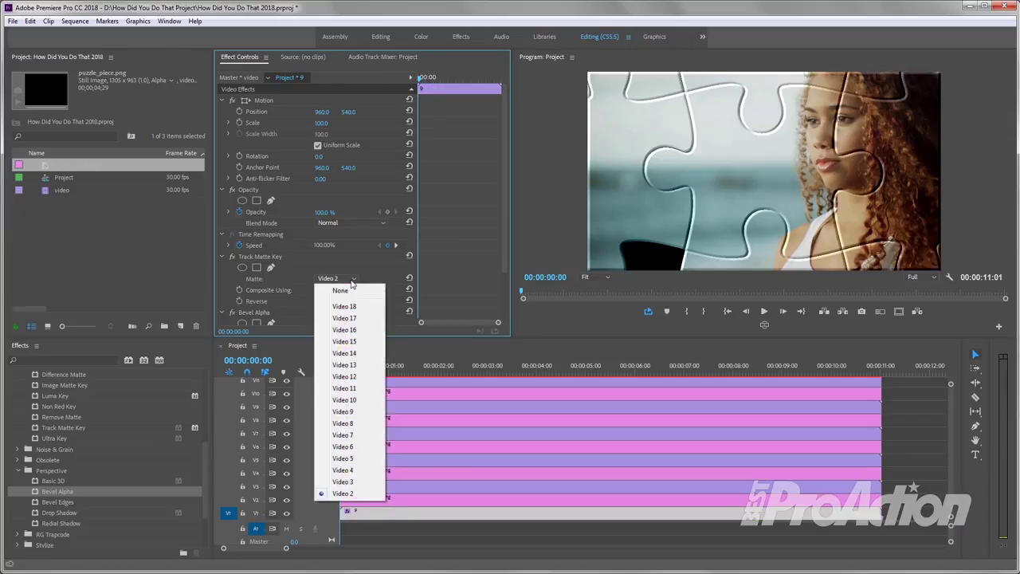
{"action": "left_click", "coordinate": [351, 281]}
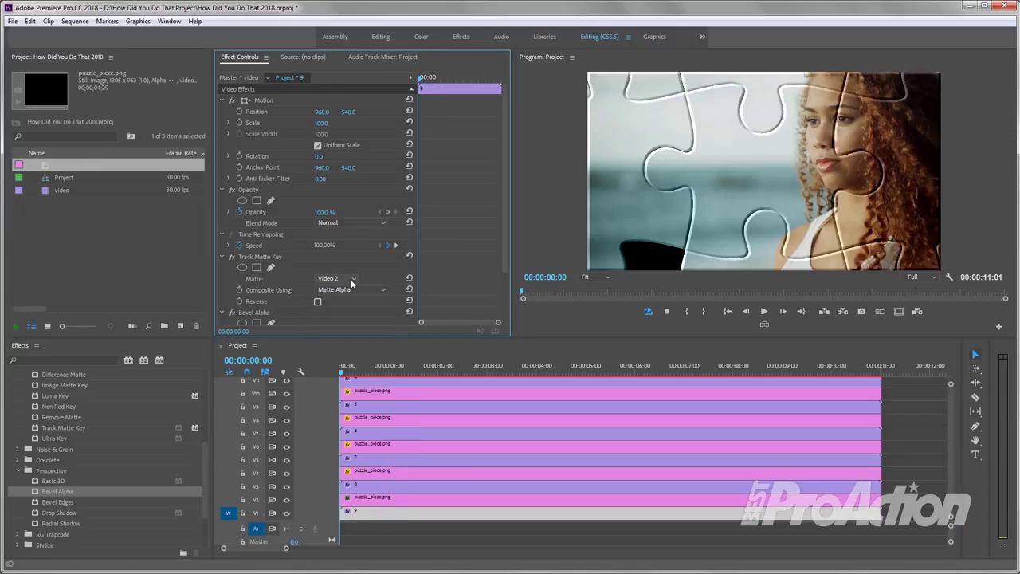
{"action": "left_click", "coordinate": [362, 496]}
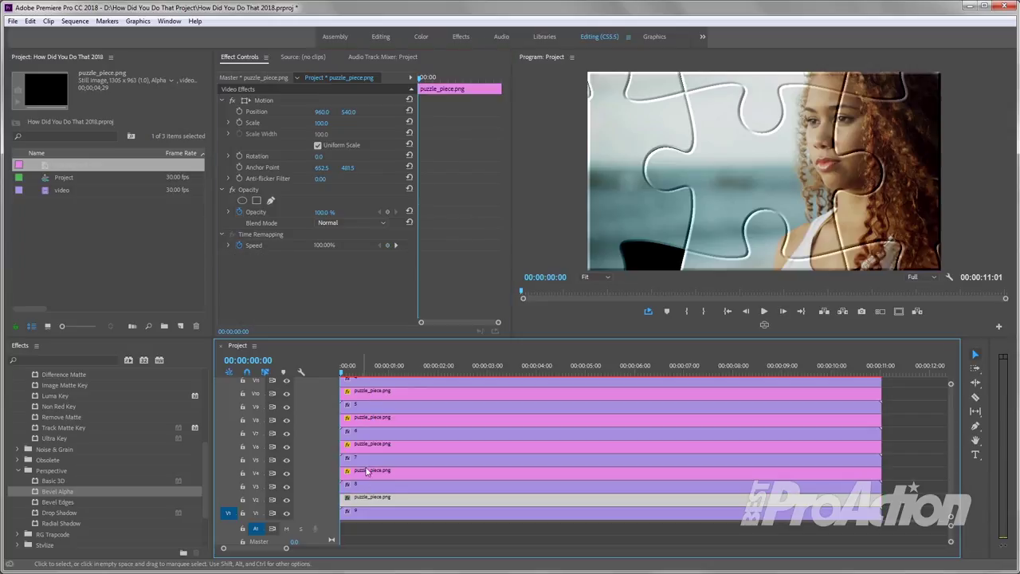
{"action": "left_click", "coordinate": [321, 112]}
{"action": "type", "text": "347"}
{"action": "key", "text": "Return"}
{"action": "left_click_drag", "start_coordinate": [321, 111], "coordinate": [287, 111]}
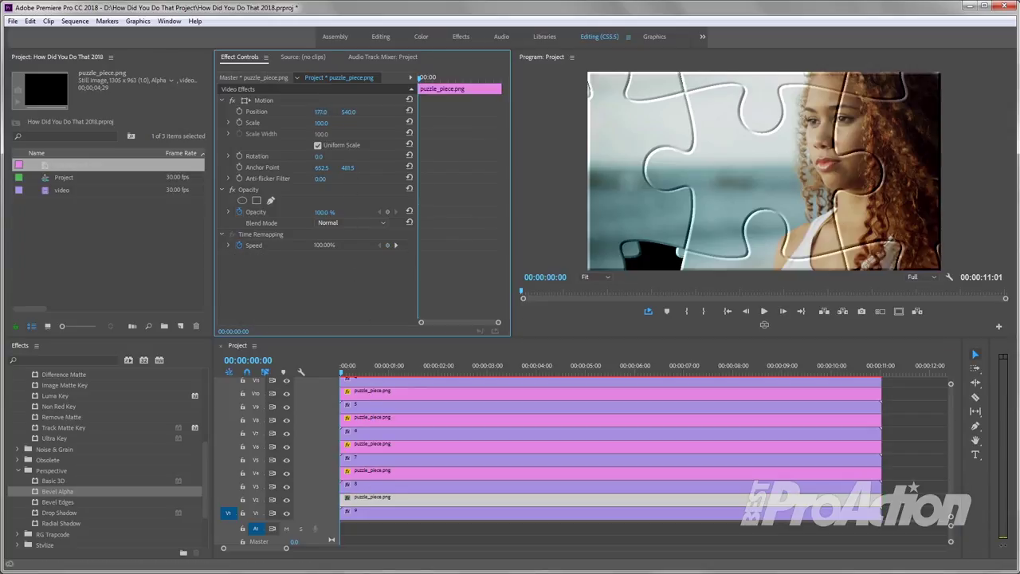
{"action": "mouse_move", "coordinate": [348, 112]}
{"action": "left_mouse_down"}
{"action": "mouse_move", "coordinate": [363, 111]}
{"action": "mouse_move", "coordinate": [343, 116]}
{"action": "left_mouse_up"}
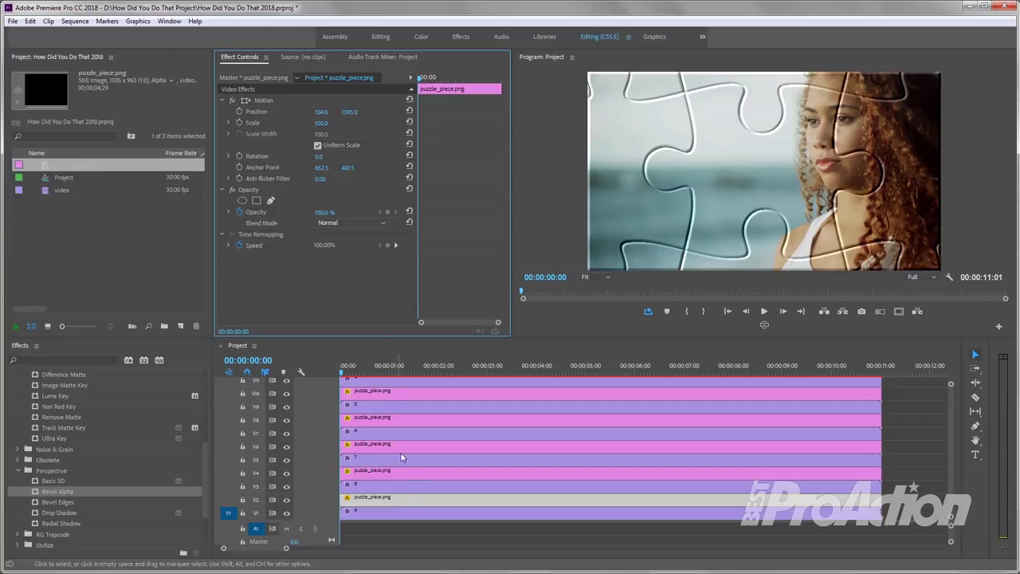
{"action": "left_click", "coordinate": [399, 515]}
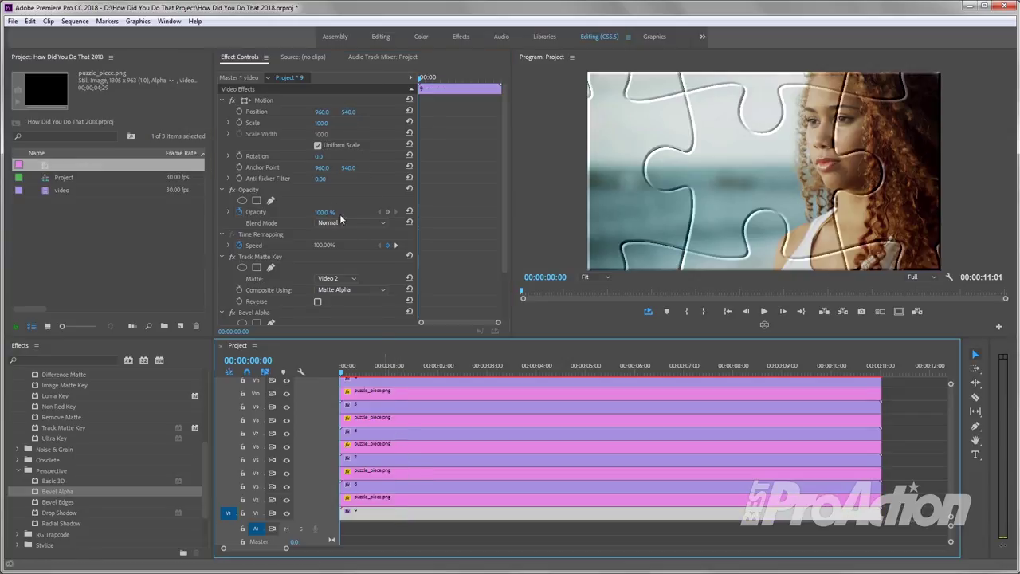
Keyframe clip 9's Position to slide from 497.2, 790.7 to 960, 540 over one second
{"action": "left_click", "coordinate": [240, 112]}
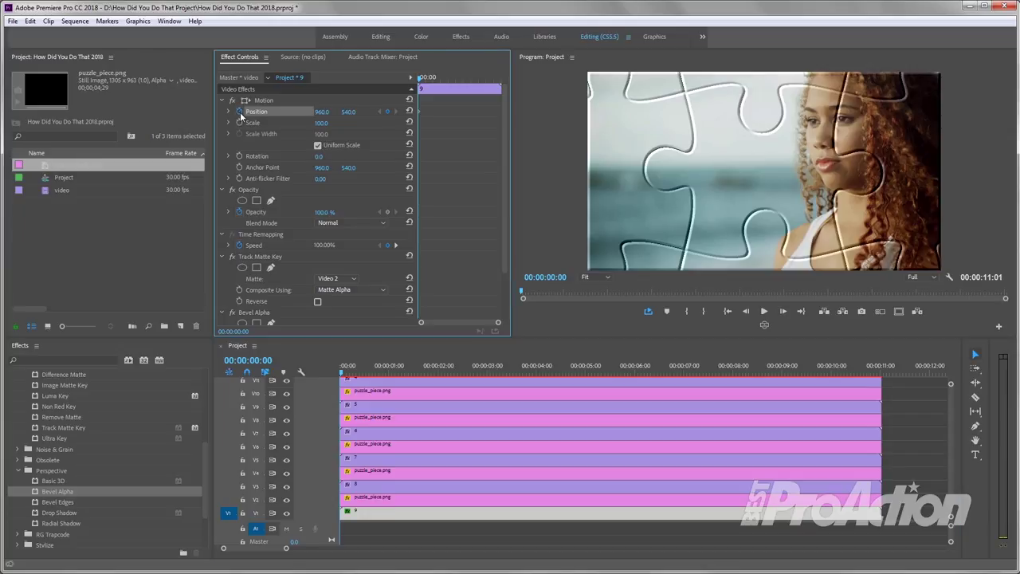
{"action": "left_click", "coordinate": [395, 372]}
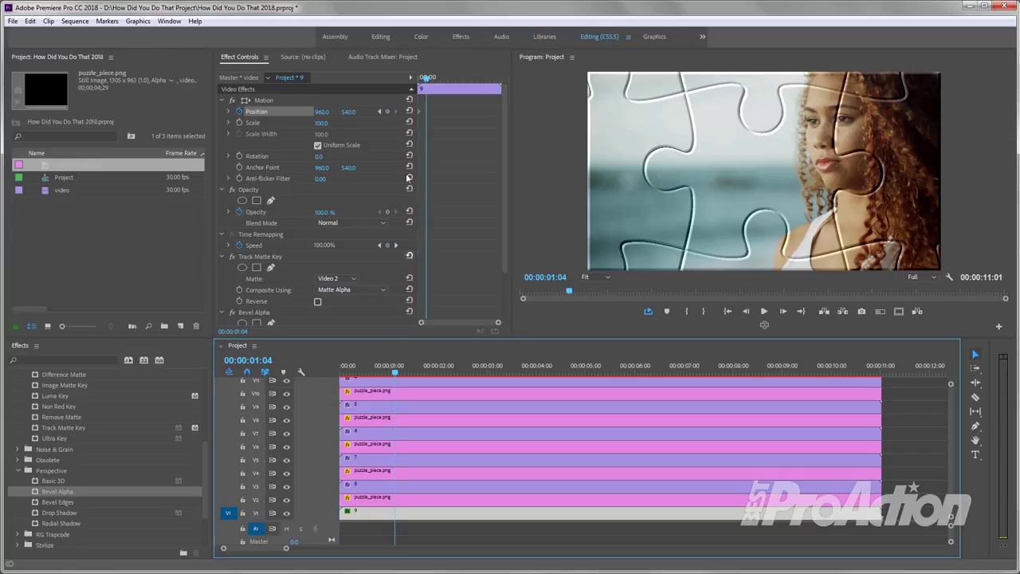
{"action": "left_click", "coordinate": [389, 110]}
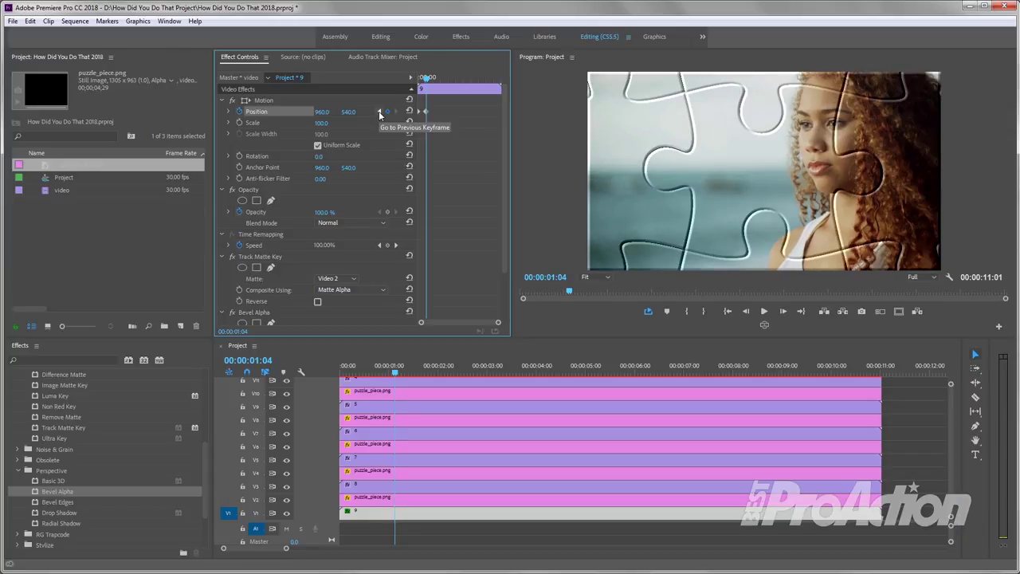
{"action": "left_click", "coordinate": [380, 112]}
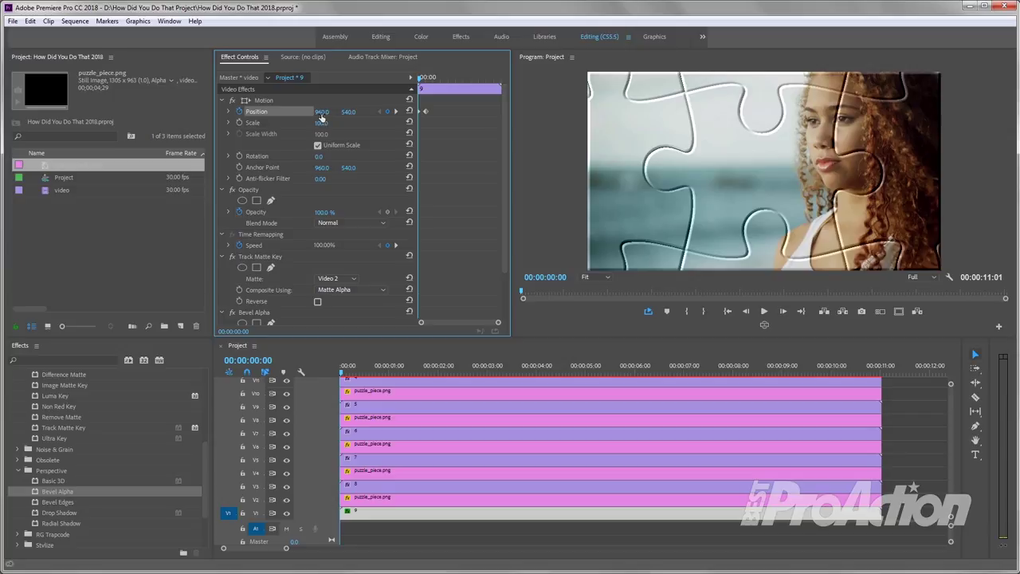
{"action": "left_click_drag", "start_coordinate": [321, 112], "coordinate": [264, 111]}
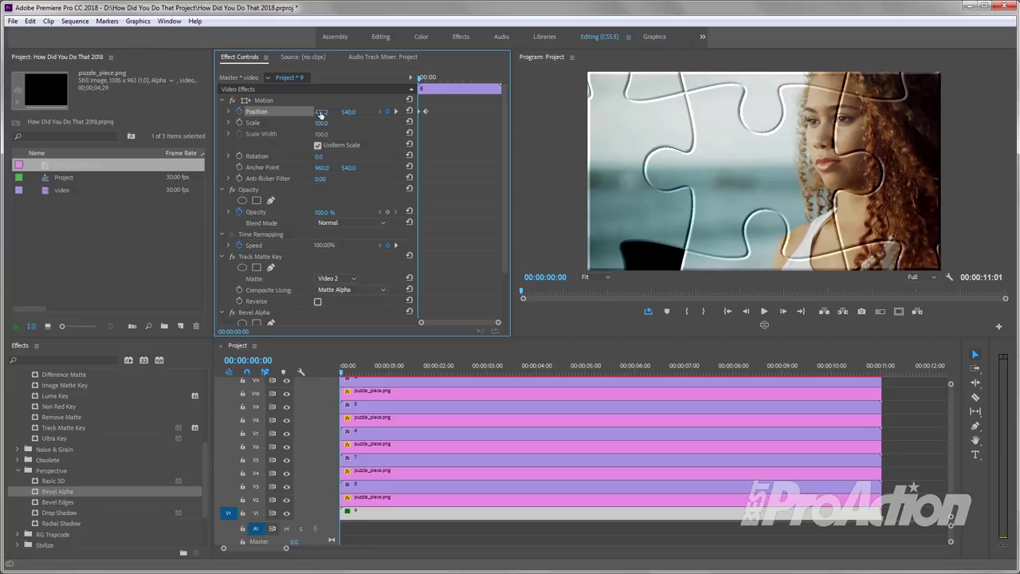
{"action": "left_click_drag", "start_coordinate": [837, 147], "coordinate": [856, 170]}
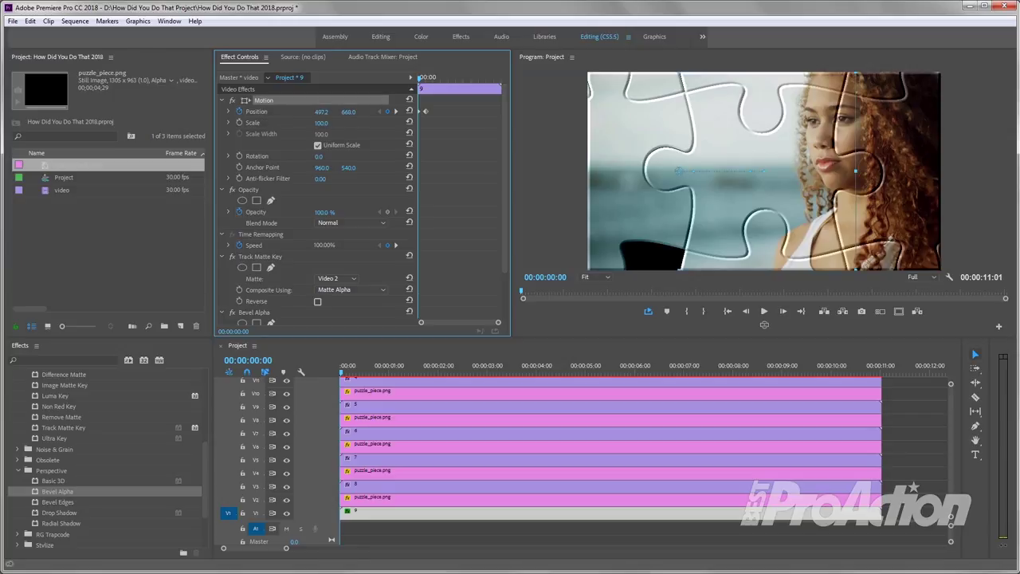
{"action": "left_click_drag", "start_coordinate": [347, 112], "coordinate": [351, 116]}
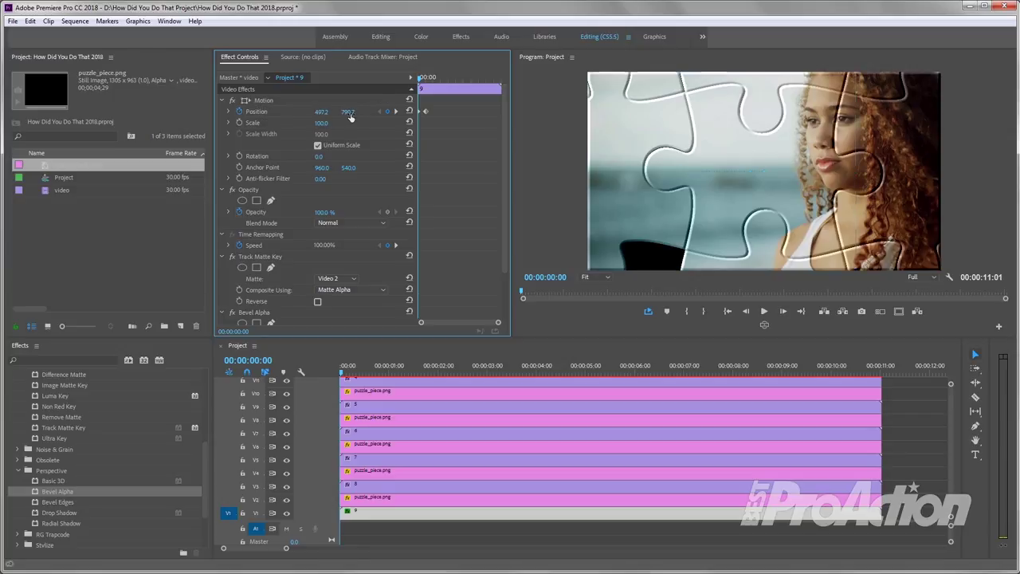
Apply Ease In to clip 9's final Position keyframe and scrub to preview the motion
{"action": "right_click", "coordinate": [427, 111]}
{"action": "mouse_move", "coordinate": [494, 201]}
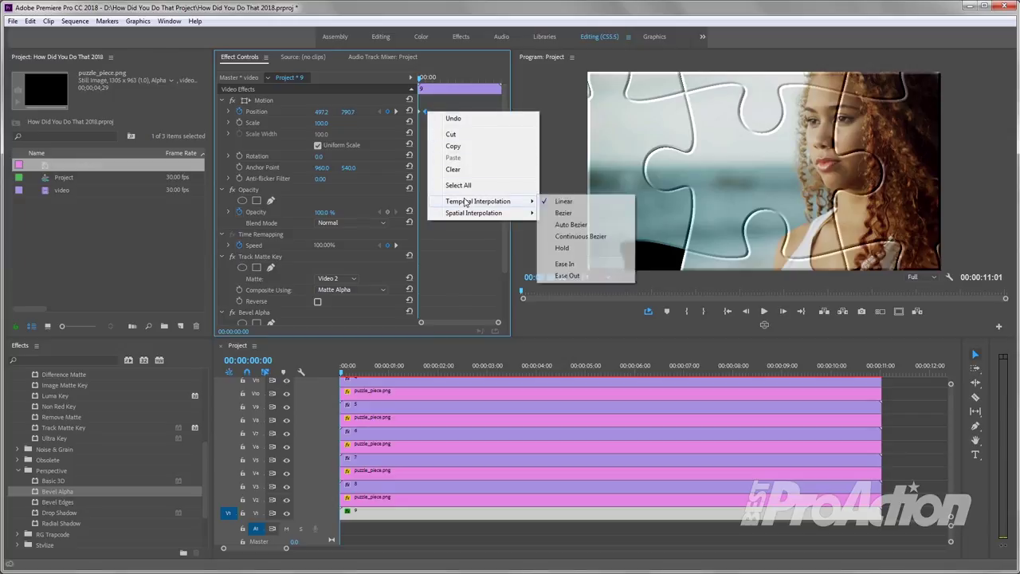
{"action": "left_click", "coordinate": [569, 263]}
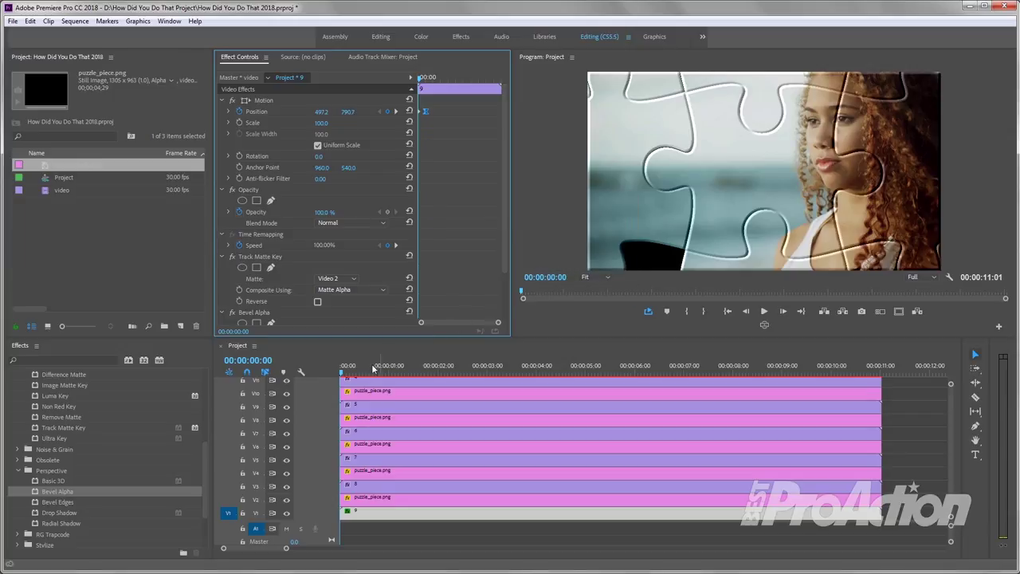
{"action": "left_click_drag", "start_coordinate": [343, 371], "coordinate": [373, 375]}
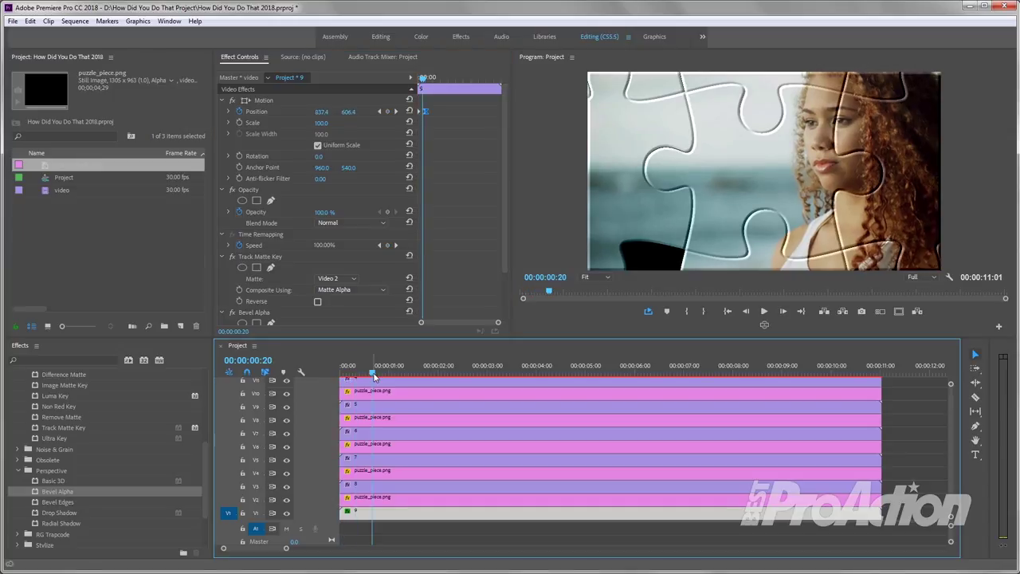
{"action": "left_click_drag", "start_coordinate": [374, 374], "coordinate": [406, 379]}
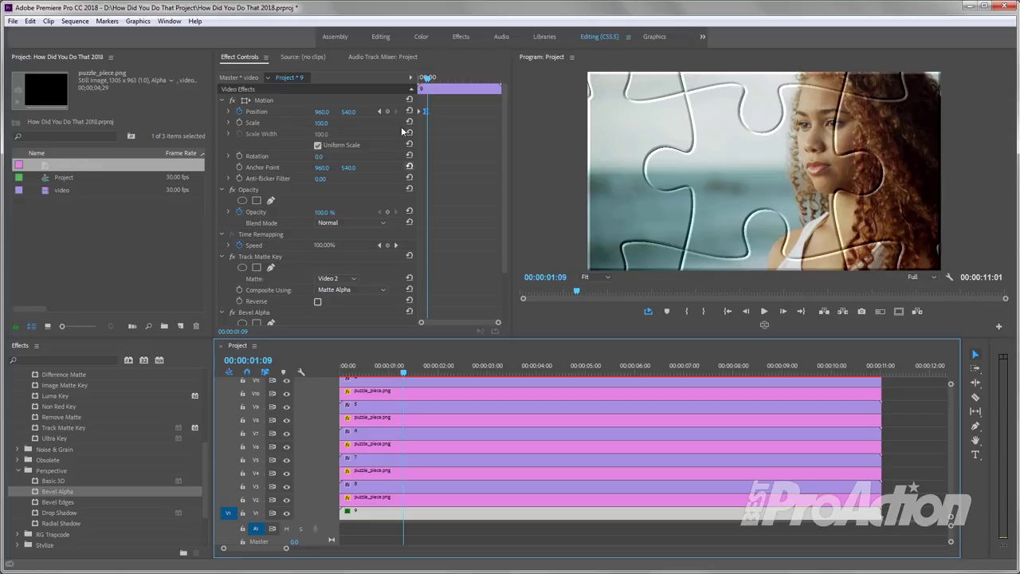
{"action": "left_click", "coordinate": [380, 112]}
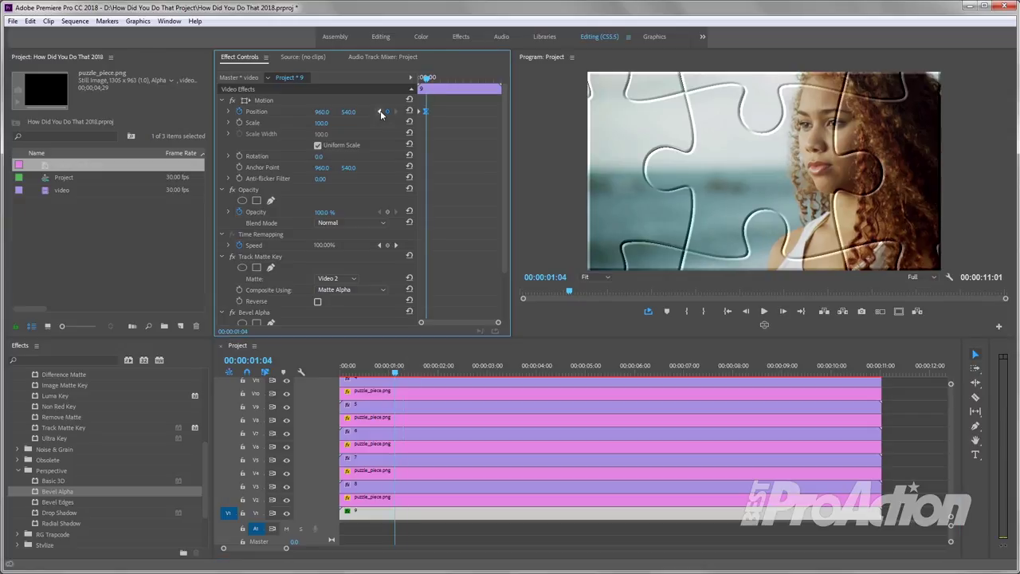
{"action": "left_click_drag", "start_coordinate": [396, 372], "coordinate": [380, 374]}
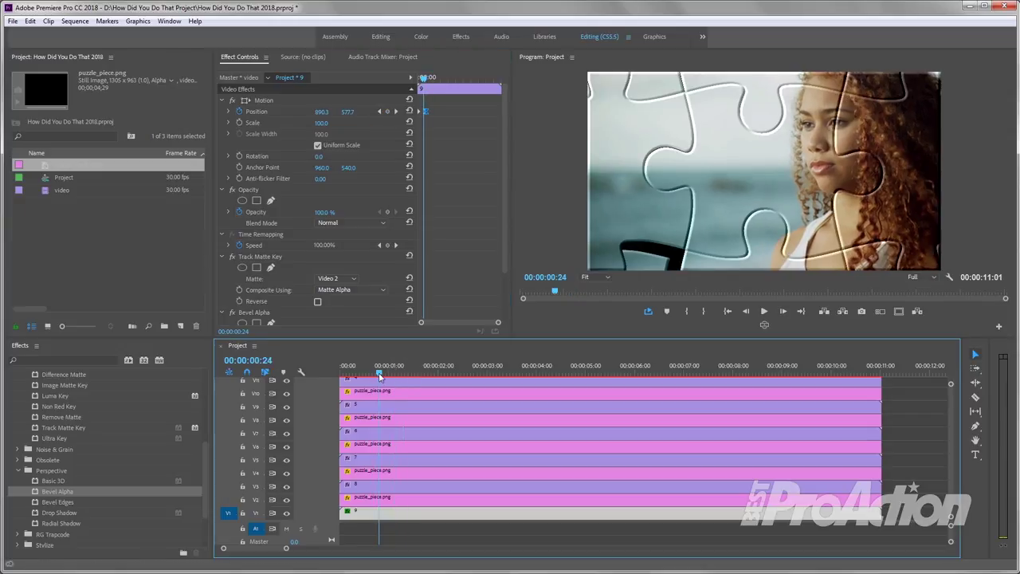
Keyframe piece 8's Position to start off-screen upper right at 1816, -318 and rest at 960, 540
{"action": "left_click", "coordinate": [369, 487]}
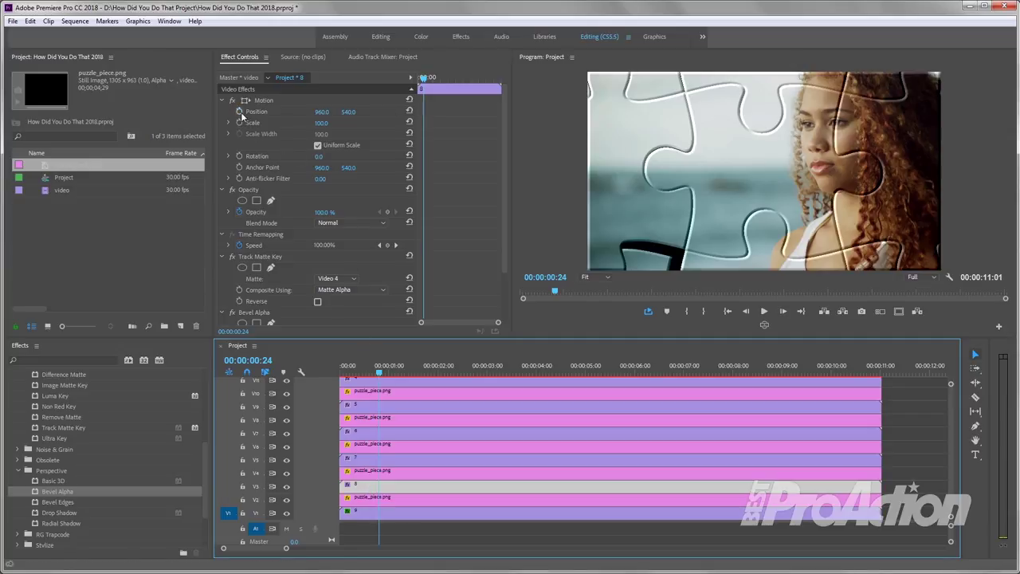
{"action": "left_click", "coordinate": [240, 113]}
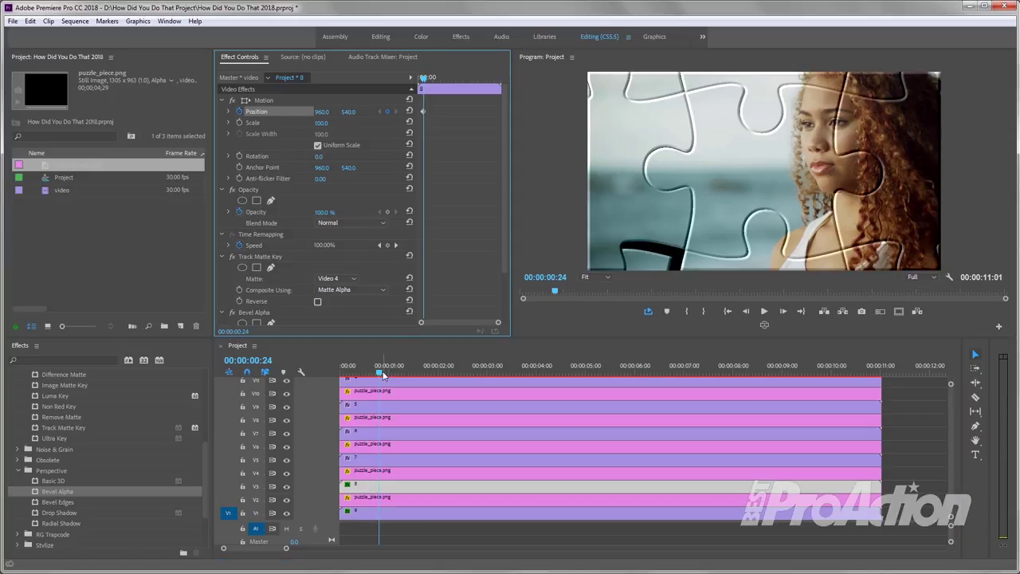
{"action": "left_click_drag", "start_coordinate": [384, 375], "coordinate": [428, 372]}
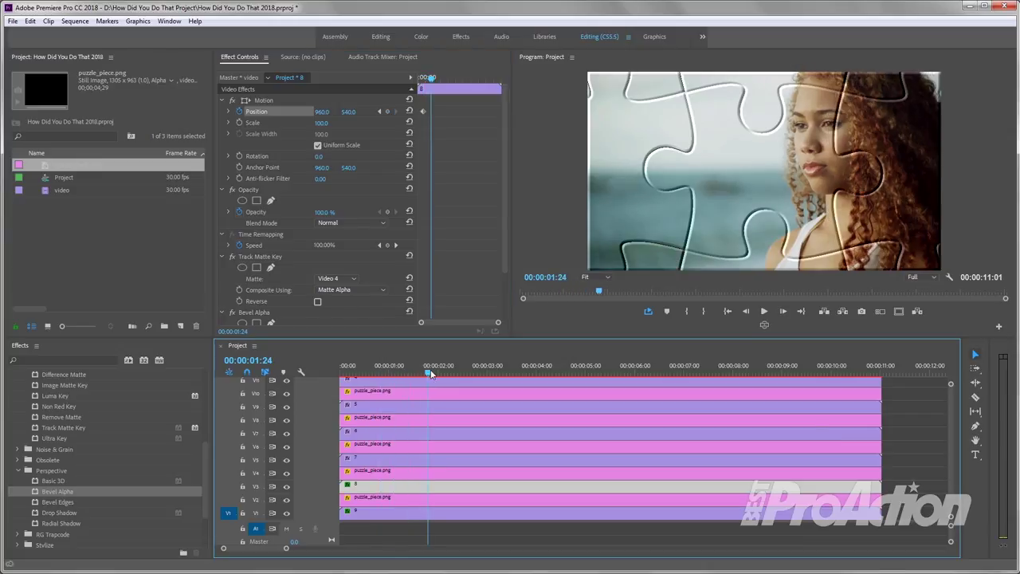
{"action": "left_click", "coordinate": [387, 111]}
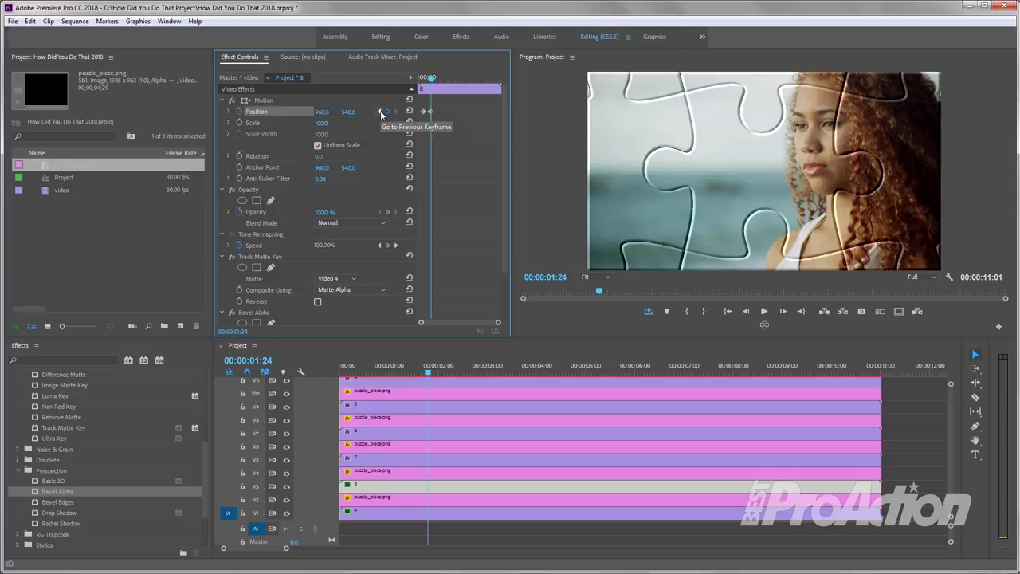
{"action": "left_click", "coordinate": [381, 110]}
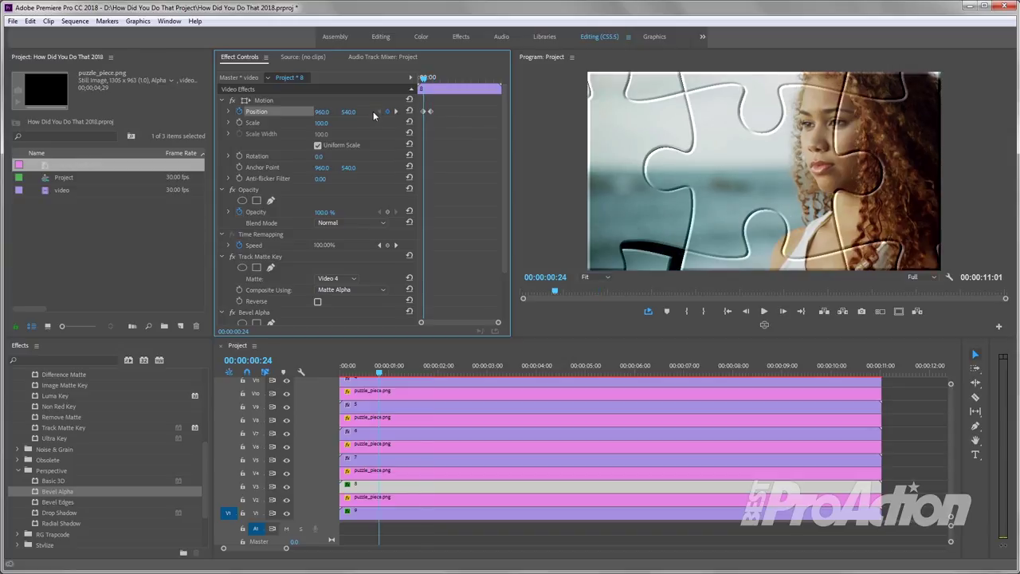
{"action": "left_click_drag", "start_coordinate": [330, 113], "coordinate": [447, 112]}
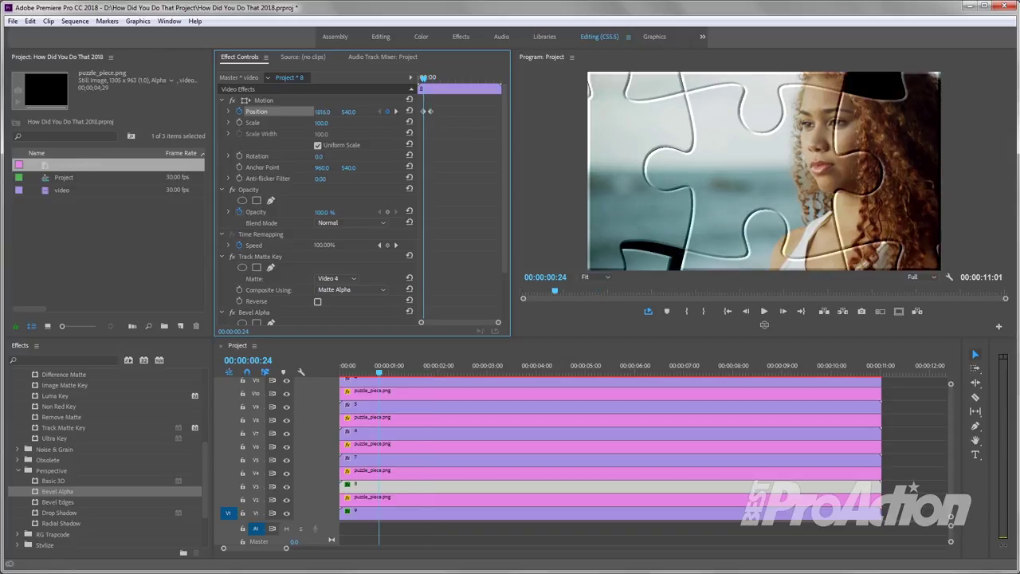
{"action": "left_click_drag", "start_coordinate": [348, 111], "coordinate": [350, 108]}
Ease piece 8 into its final keyframe and preview it partway through the move
{"action": "right_click", "coordinate": [431, 112]}
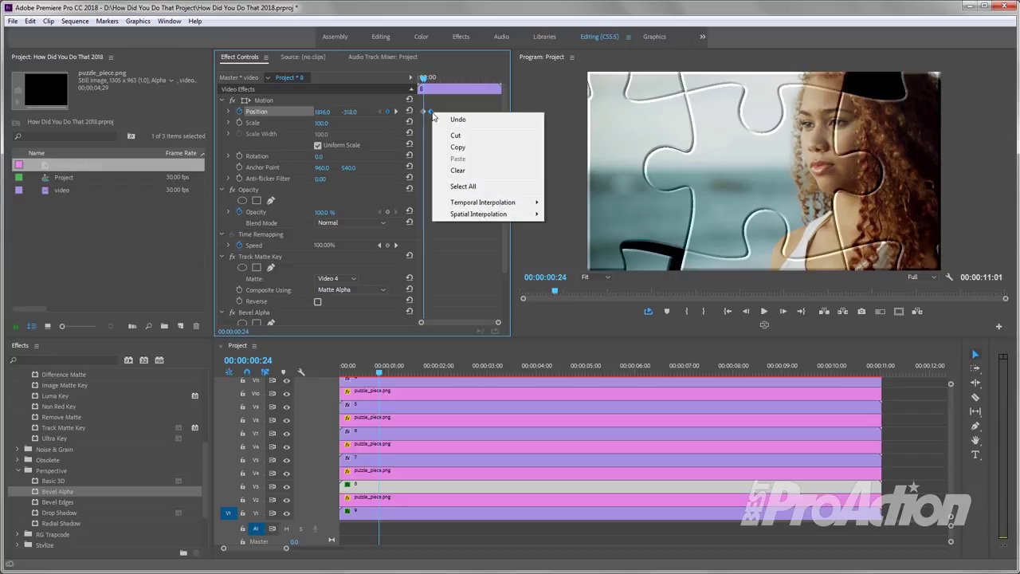
{"action": "mouse_move", "coordinate": [459, 207]}
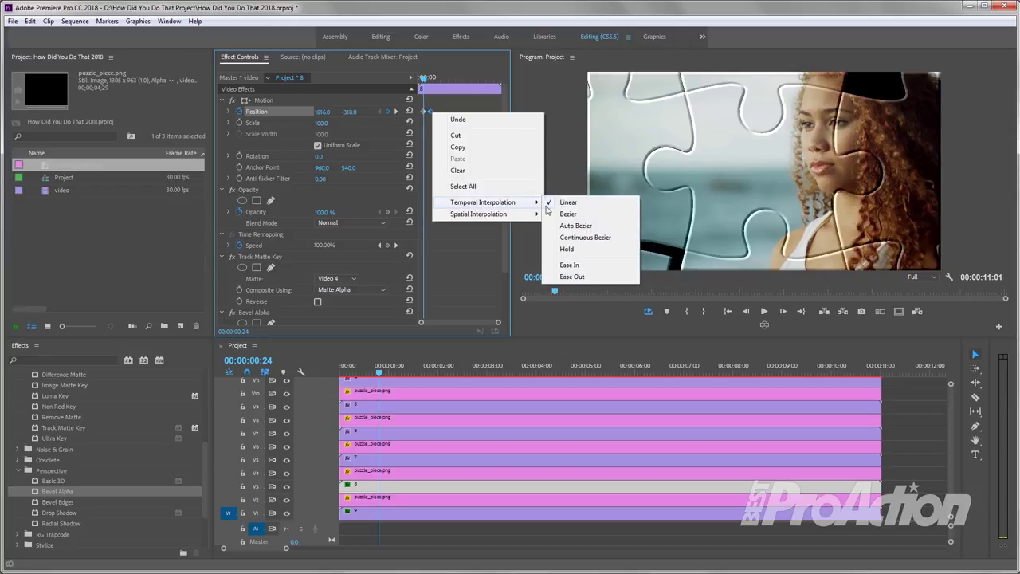
{"action": "left_click", "coordinate": [568, 276]}
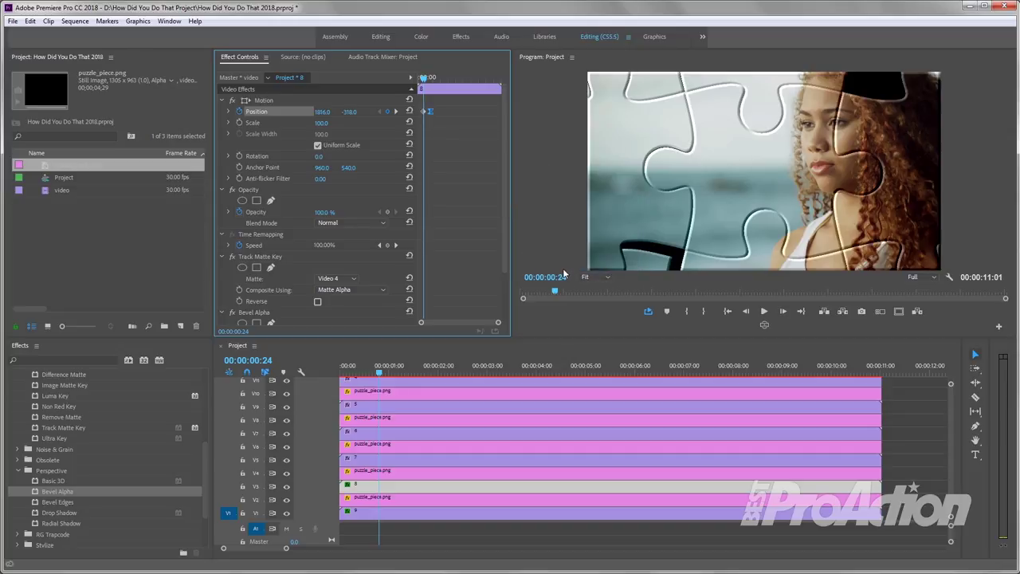
{"action": "left_click", "coordinate": [396, 111]}
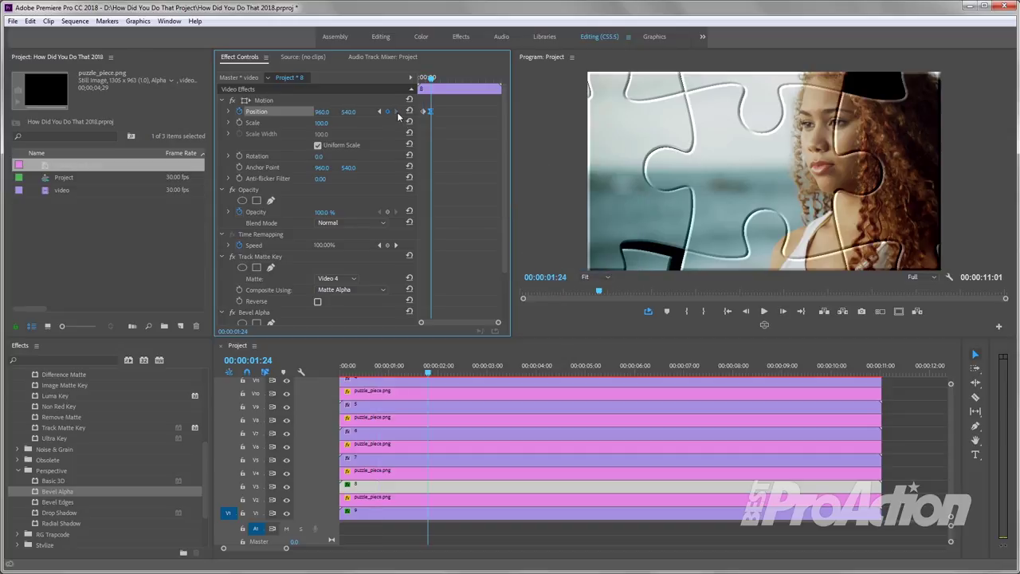
{"action": "left_click", "coordinate": [415, 372]}
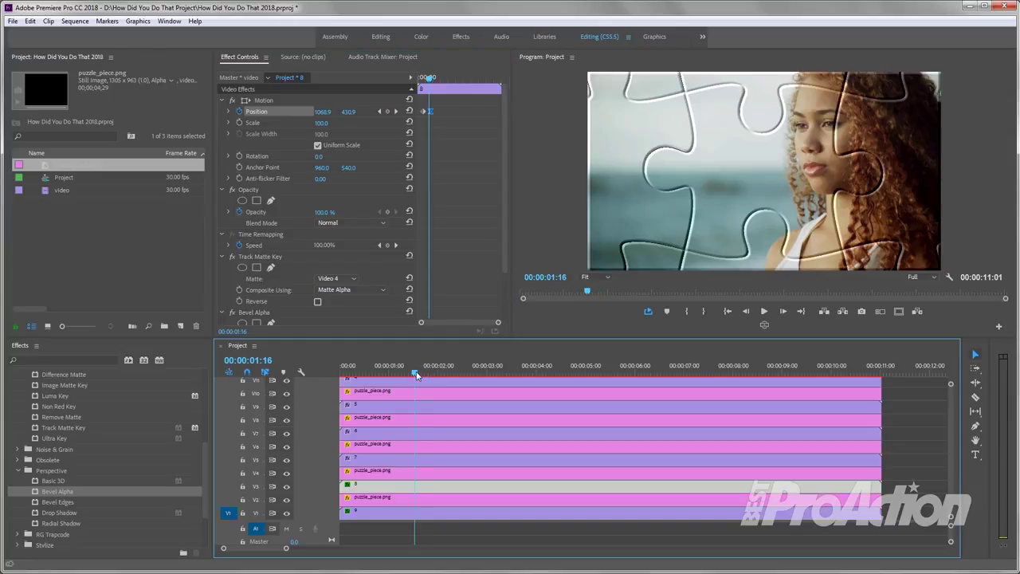
Keyframe piece 7's Position at 00:00:01:16 and 00:00:02:18, starting at 1357, 752
{"action": "left_click", "coordinate": [400, 461]}
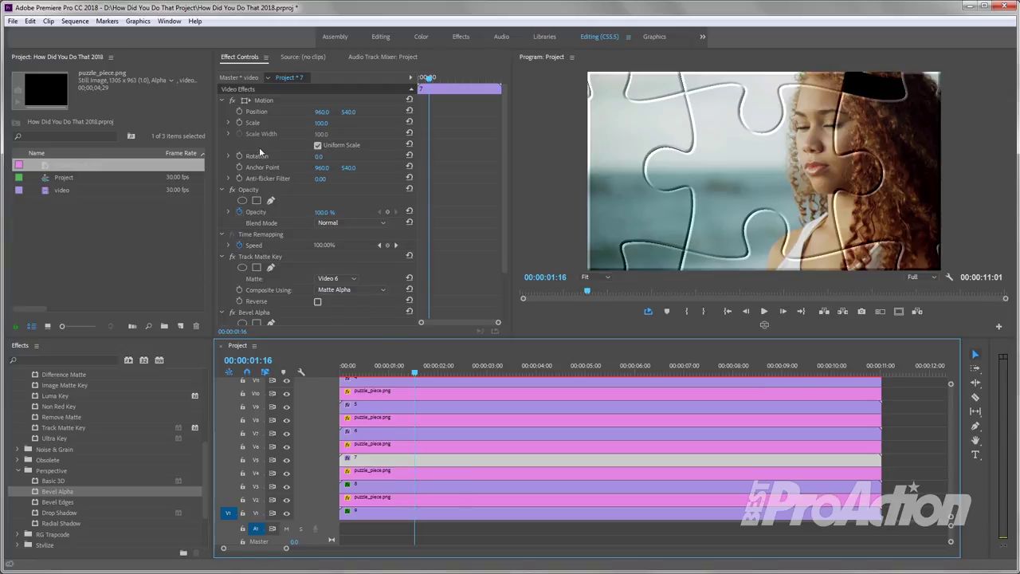
{"action": "left_click", "coordinate": [240, 112]}
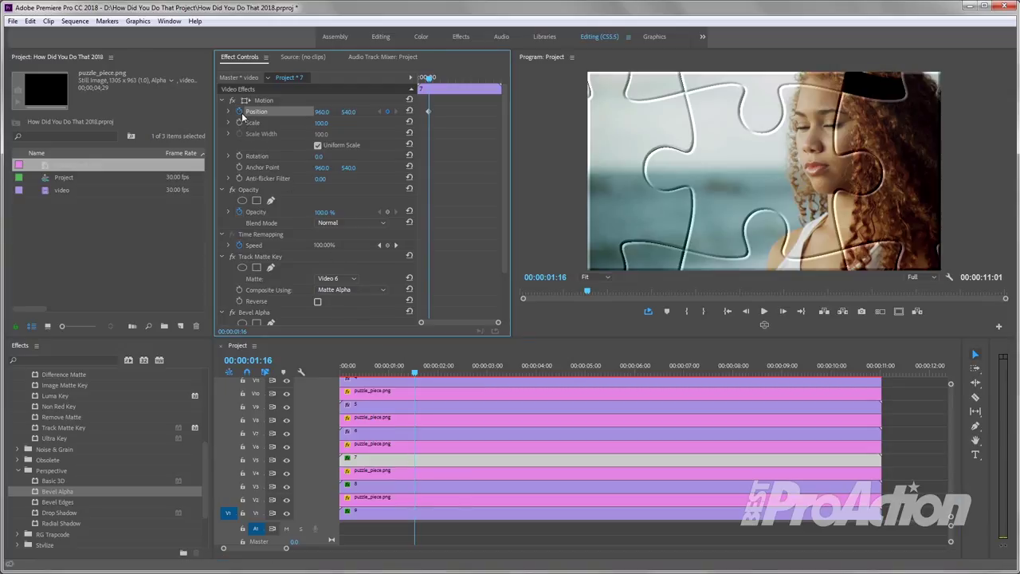
{"action": "left_click", "coordinate": [469, 374]}
{"action": "left_click", "coordinate": [387, 111]}
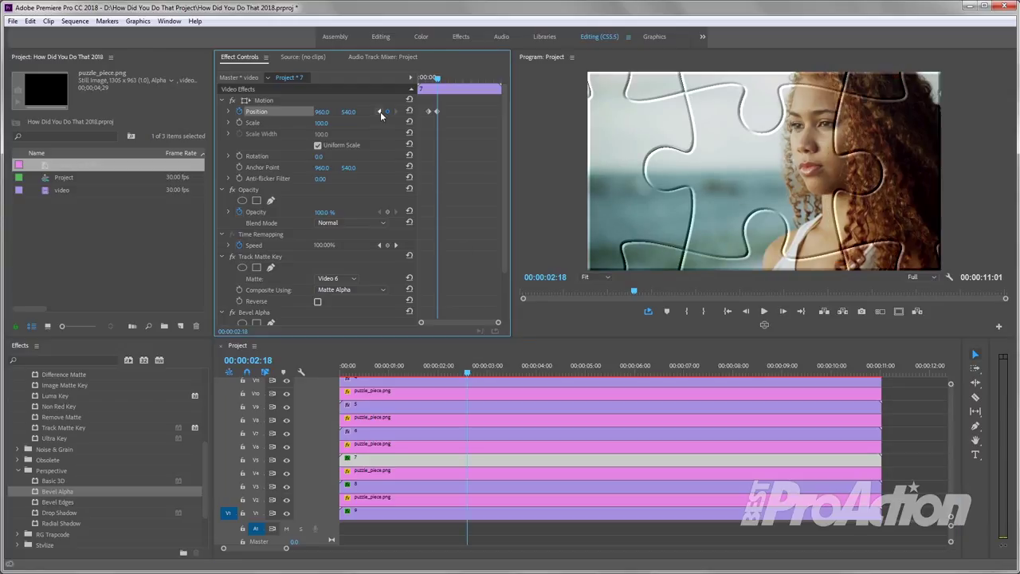
{"action": "left_click", "coordinate": [380, 112]}
{"action": "left_click", "coordinate": [323, 111]}
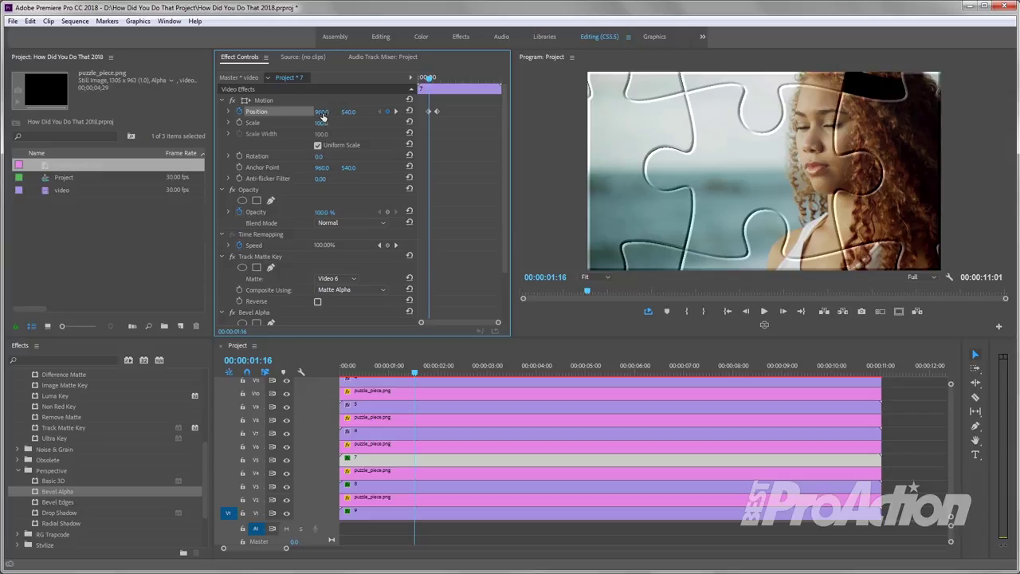
{"action": "type", "text": "1357"}
{"action": "left_click", "coordinate": [345, 112]}
{"action": "type", "text": "752"}
{"action": "key", "text": "Return"}
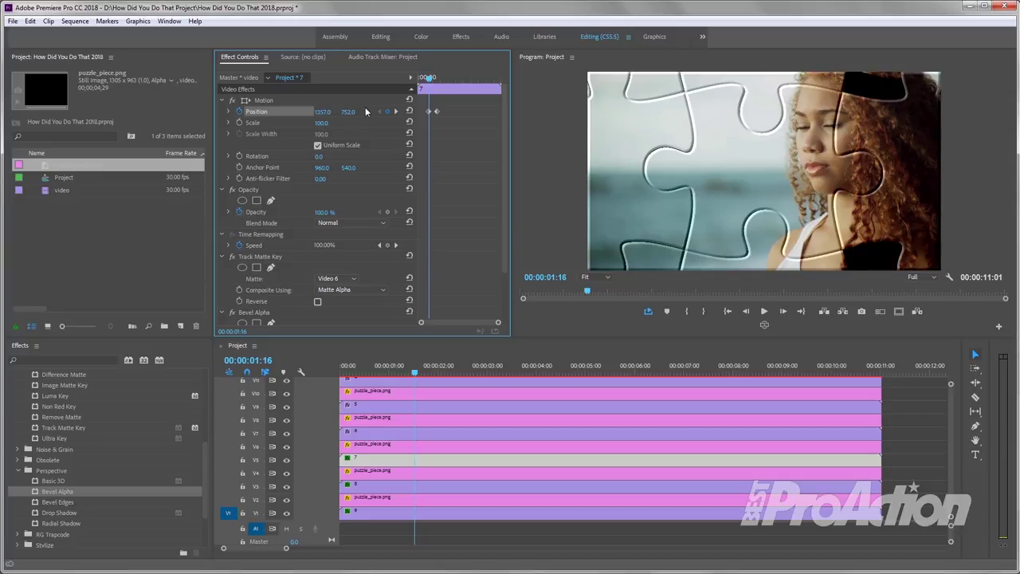
Set Ease In on piece 7's final keyframe and preview the move
{"action": "left_click", "coordinate": [396, 111]}
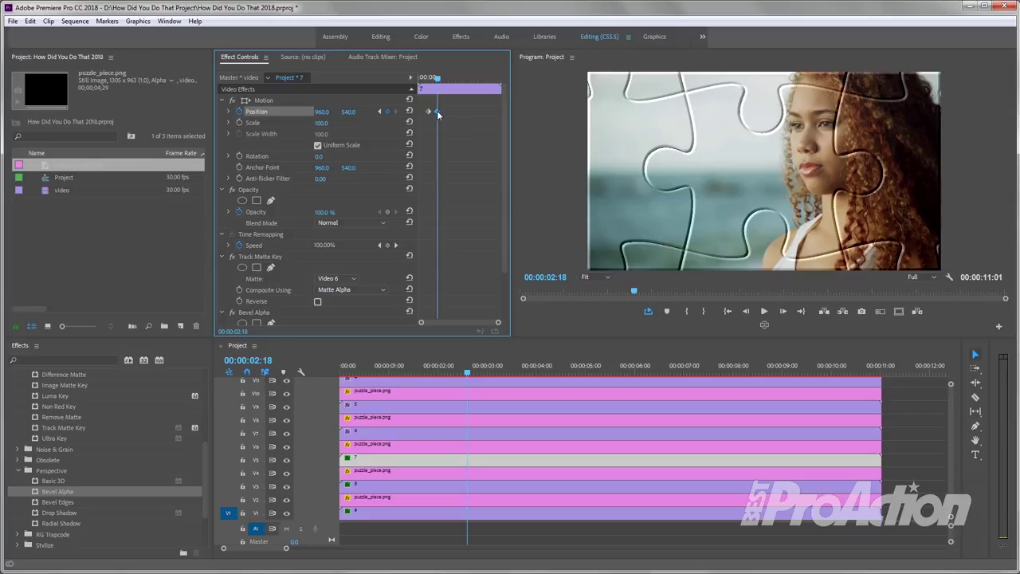
{"action": "right_click", "coordinate": [438, 110]}
{"action": "mouse_move", "coordinate": [532, 205]}
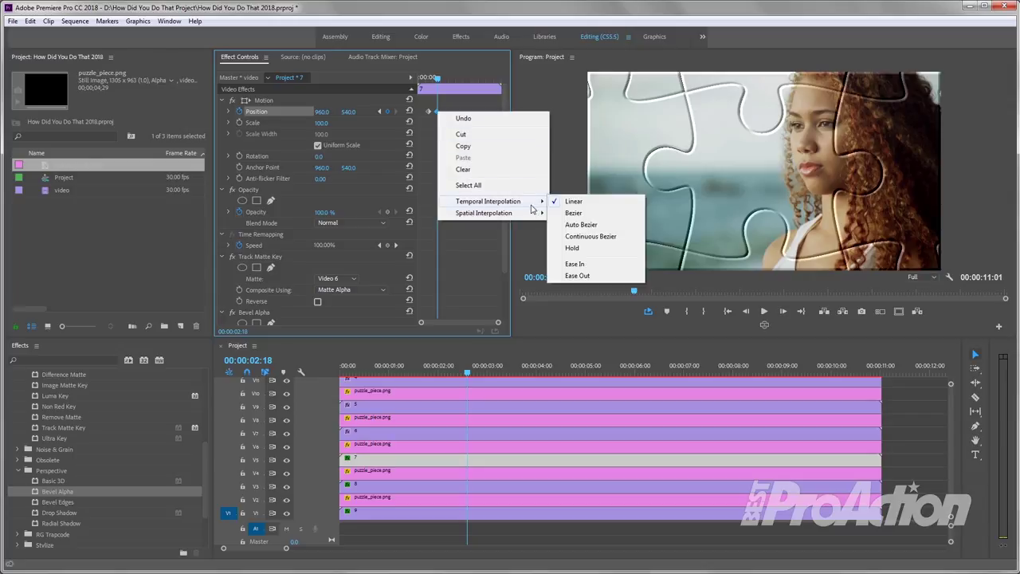
{"action": "left_click", "coordinate": [581, 264]}
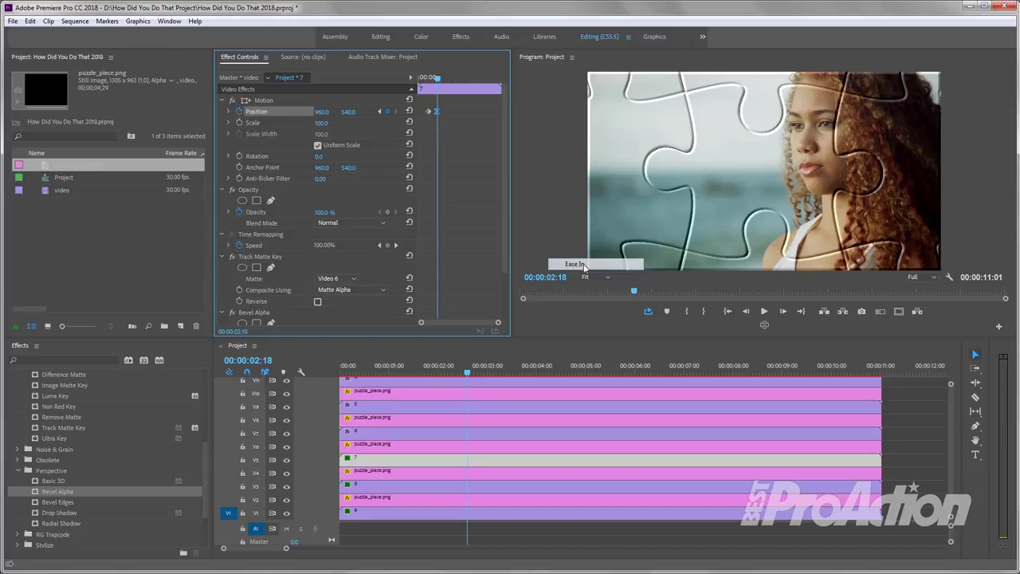
{"action": "left_click", "coordinate": [452, 372]}
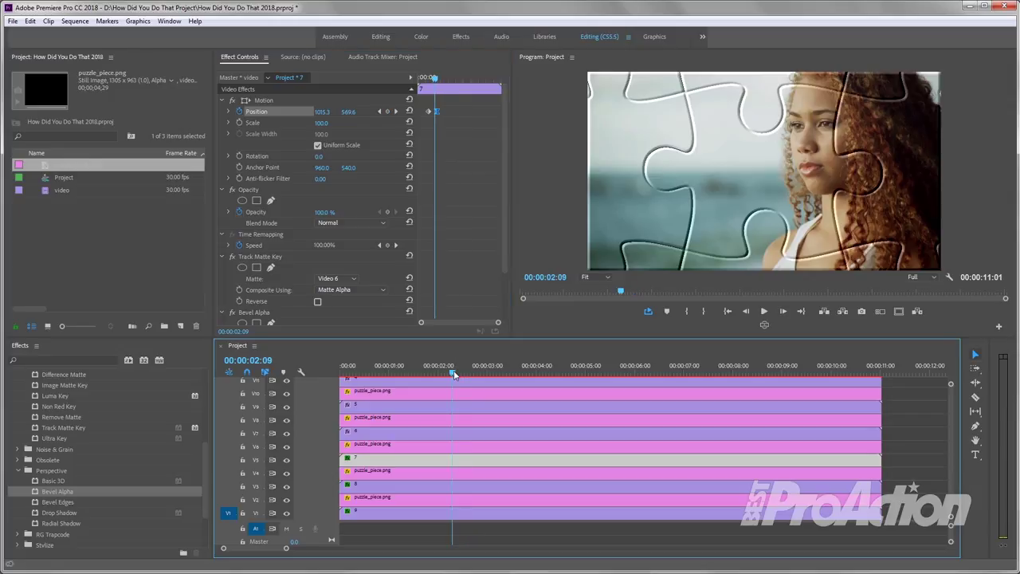
Keyframe piece 6's Position from 741, 330 at 00:00:02:09 to its resting spot at 00:00:03:15
{"action": "left_click", "coordinate": [440, 434]}
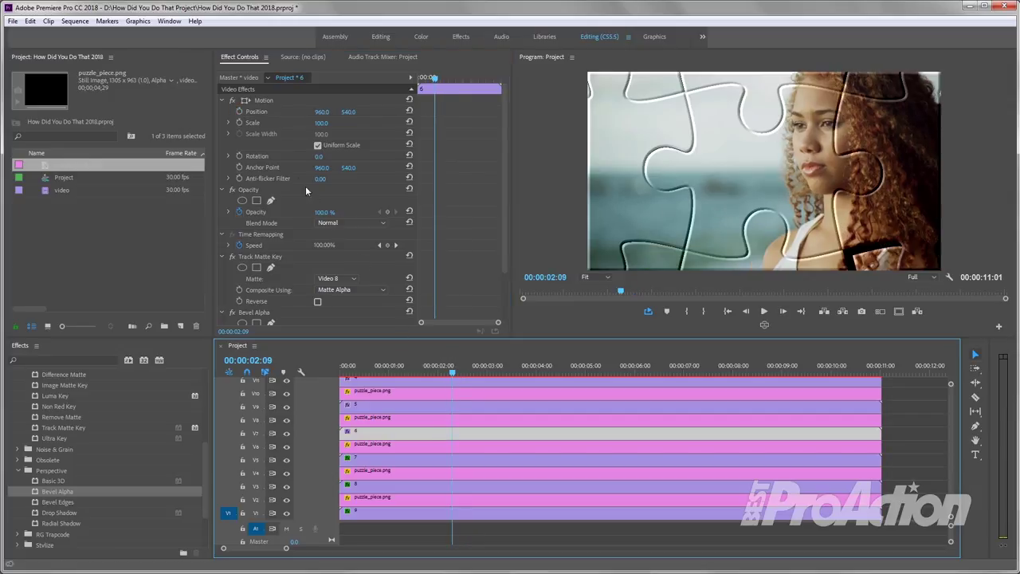
{"action": "left_click", "coordinate": [240, 112]}
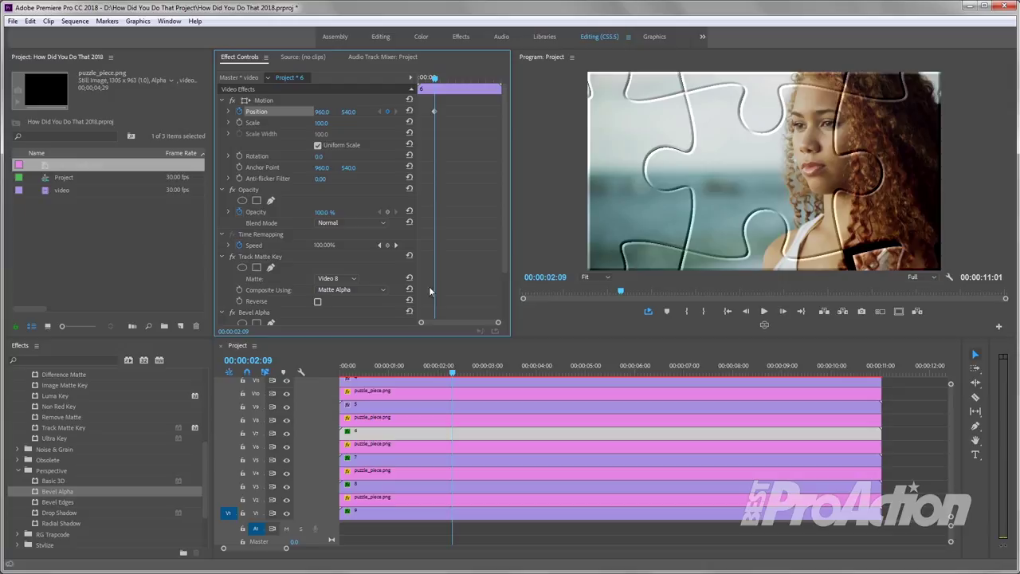
{"action": "left_click", "coordinate": [512, 373]}
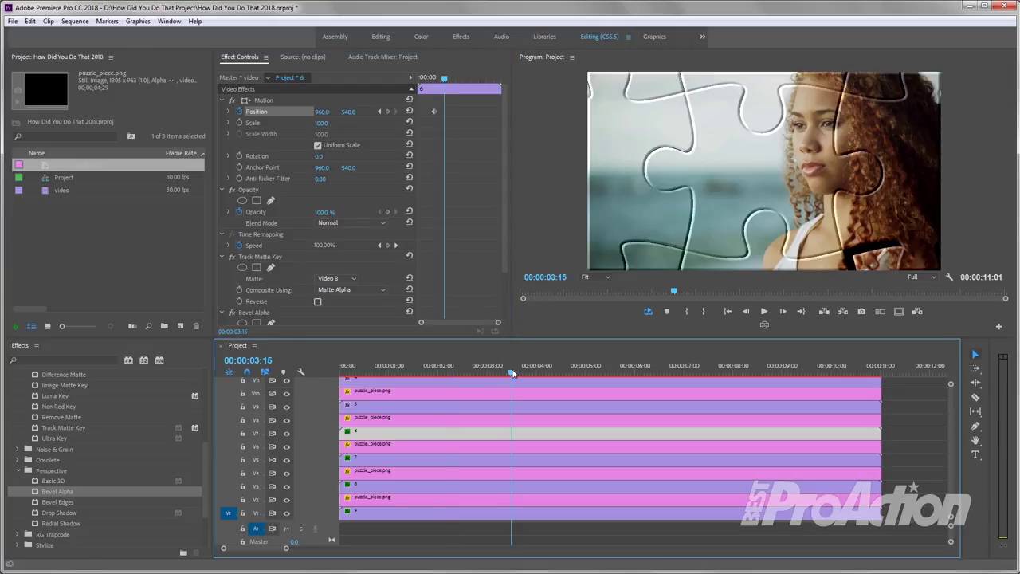
{"action": "left_click", "coordinate": [389, 111]}
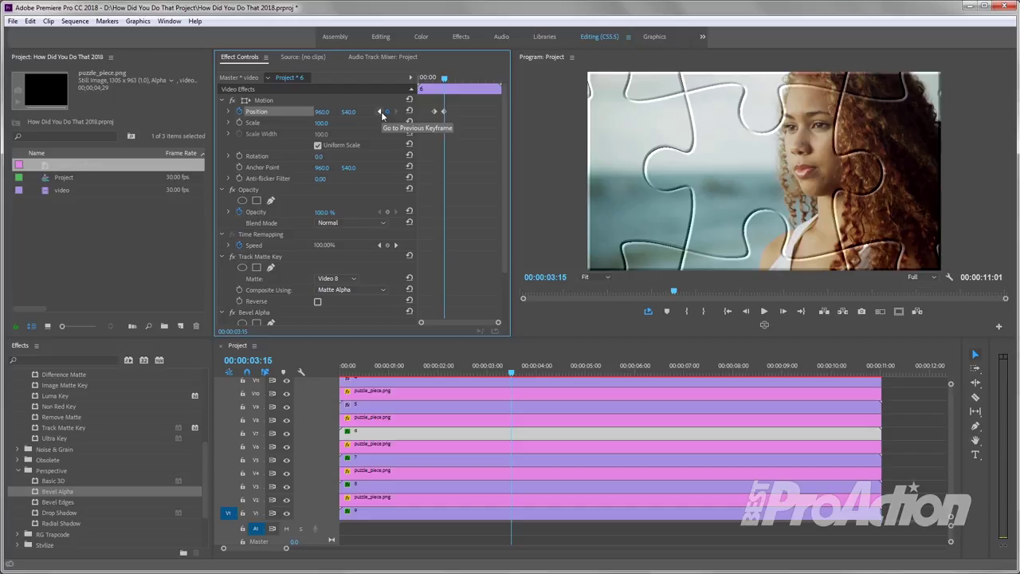
{"action": "left_click", "coordinate": [380, 112]}
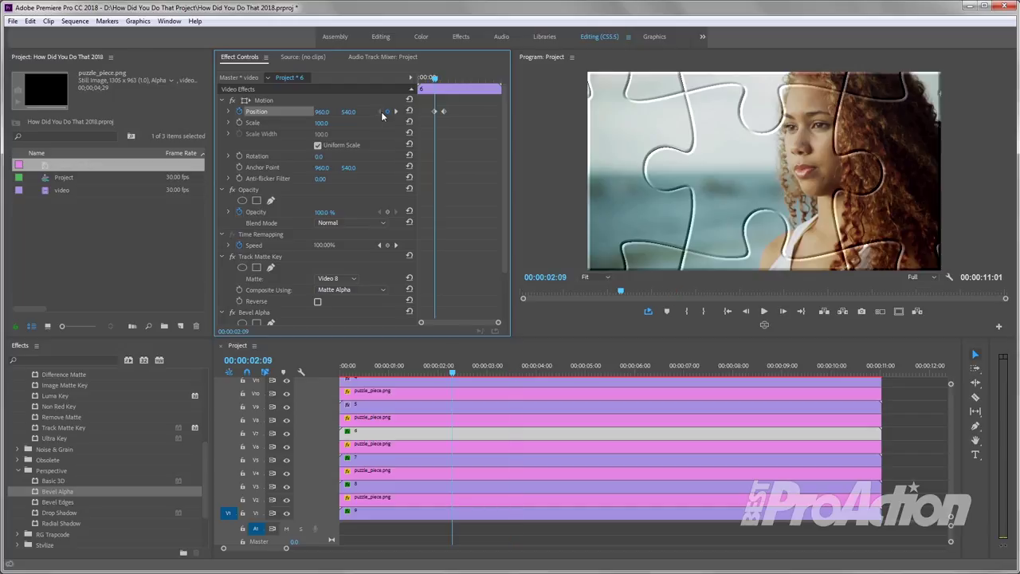
{"action": "left_click_drag", "start_coordinate": [322, 112], "coordinate": [364, 112]}
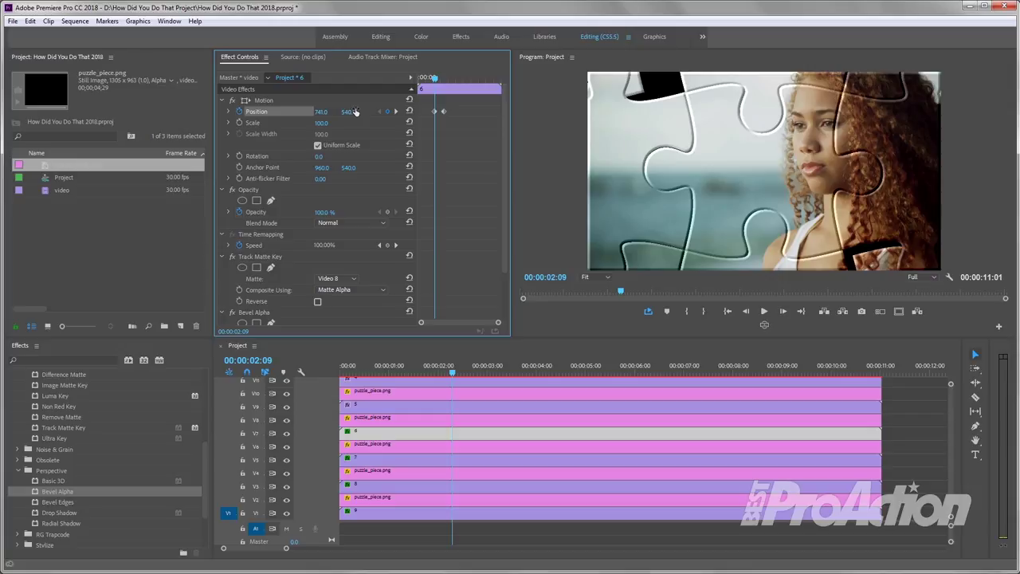
Set Ease In on piece 6's 03:15 keyframe and scrub back to 03:05 to preview
{"action": "left_click", "coordinate": [396, 112]}
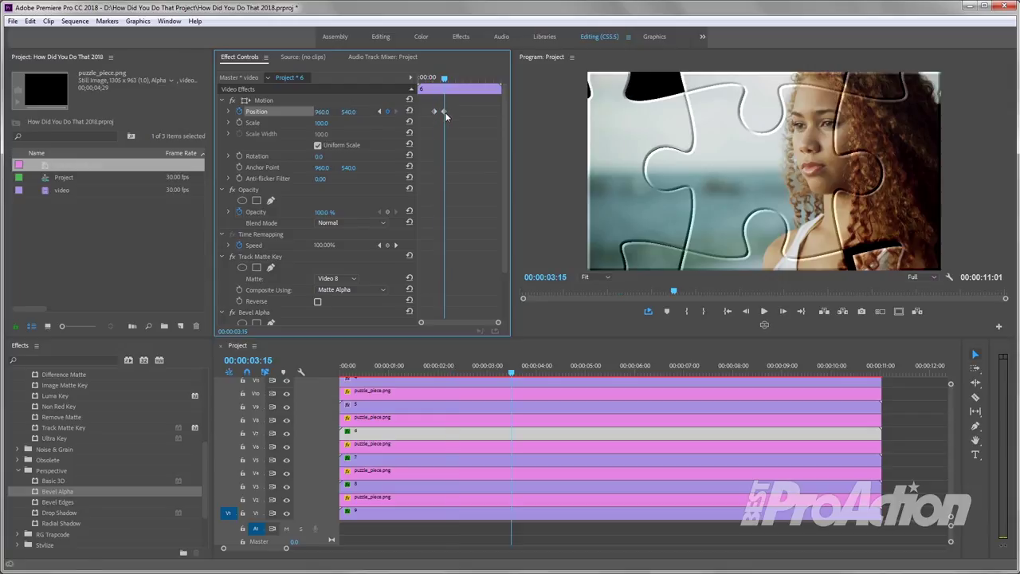
{"action": "right_click", "coordinate": [445, 111]}
{"action": "mouse_move", "coordinate": [499, 206]}
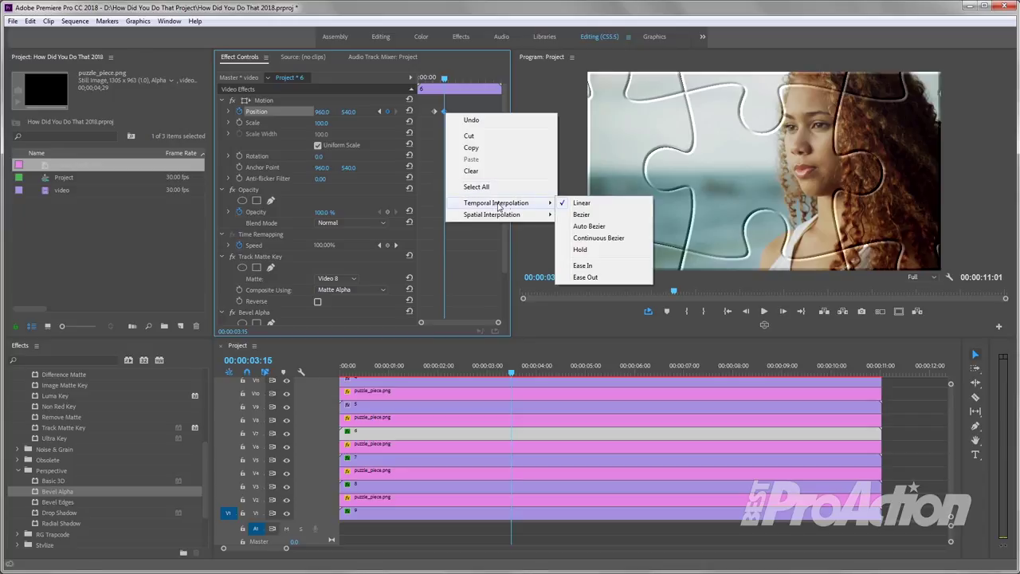
{"action": "left_click", "coordinate": [594, 266]}
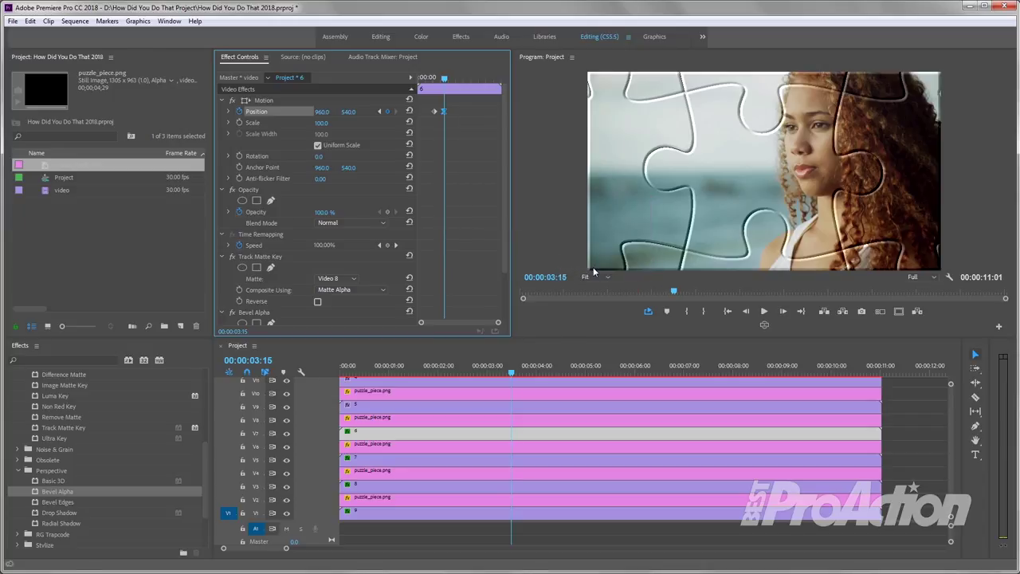
{"action": "left_click_drag", "start_coordinate": [512, 368], "coordinate": [495, 368]}
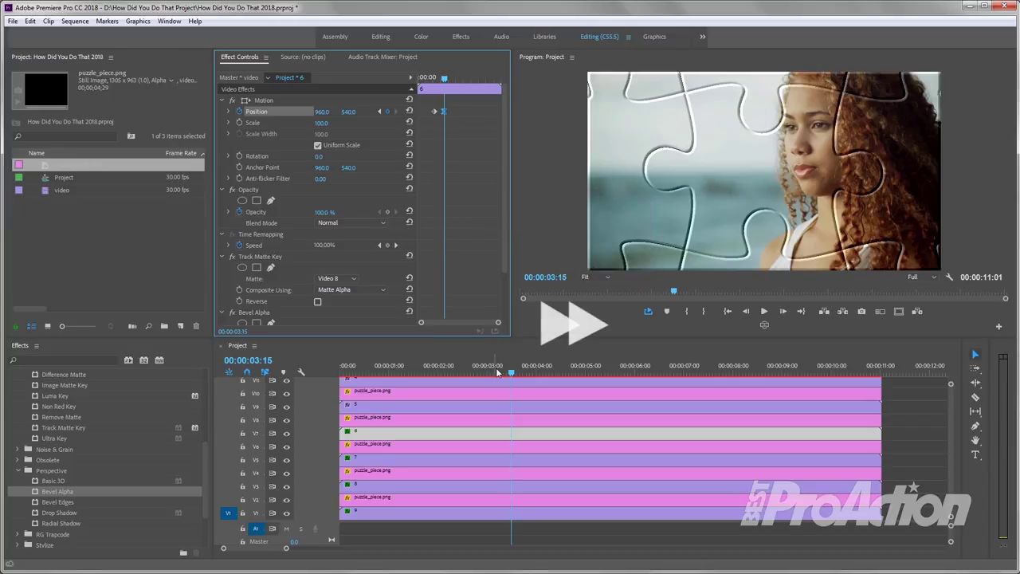
{"action": "left_click", "coordinate": [427, 410]}
Animate piece 5 rising from Y 880 below the frame to rest at 04:15, easing in
{"action": "left_click", "coordinate": [241, 117]}
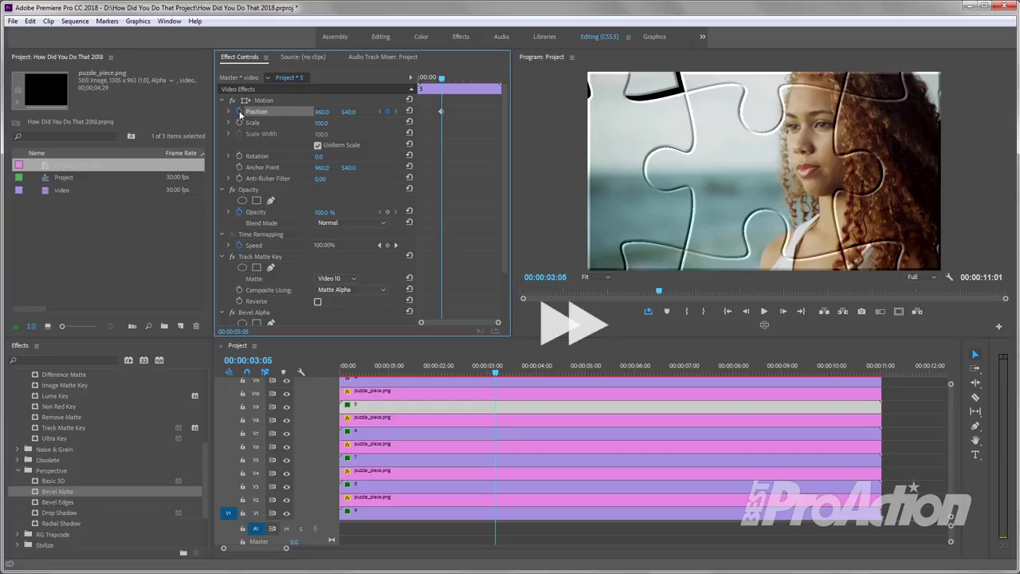
{"action": "left_click", "coordinate": [563, 372]}
{"action": "left_click", "coordinate": [387, 111]}
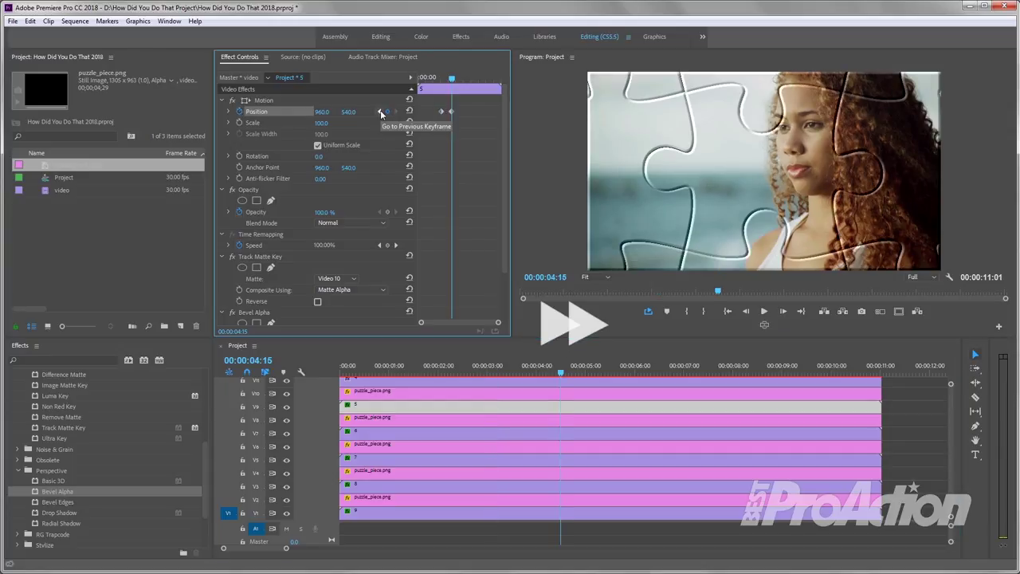
{"action": "left_click", "coordinate": [381, 113]}
{"action": "left_click_drag", "start_coordinate": [349, 112], "coordinate": [351, 107]}
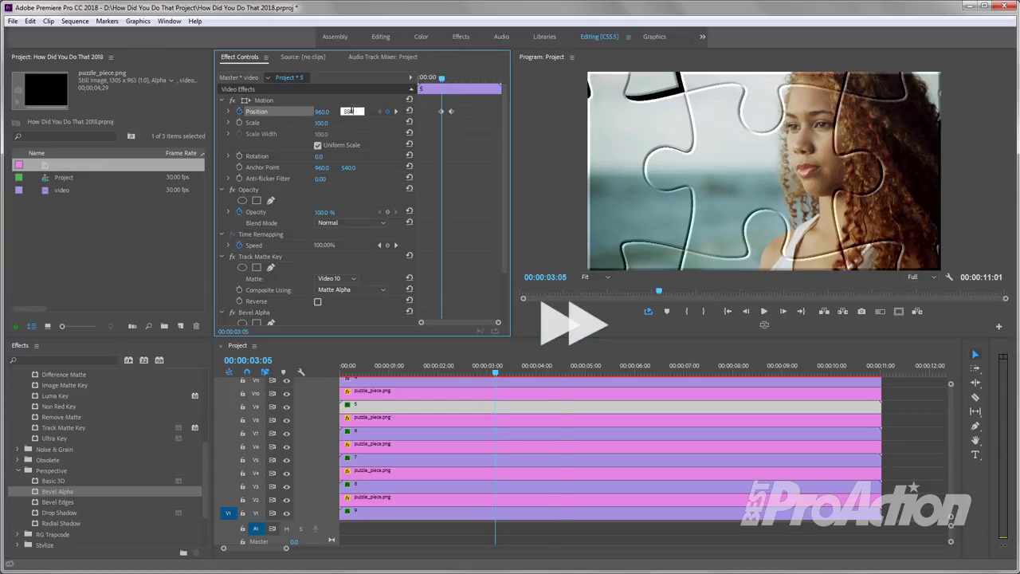
{"action": "left_click", "coordinate": [395, 111]}
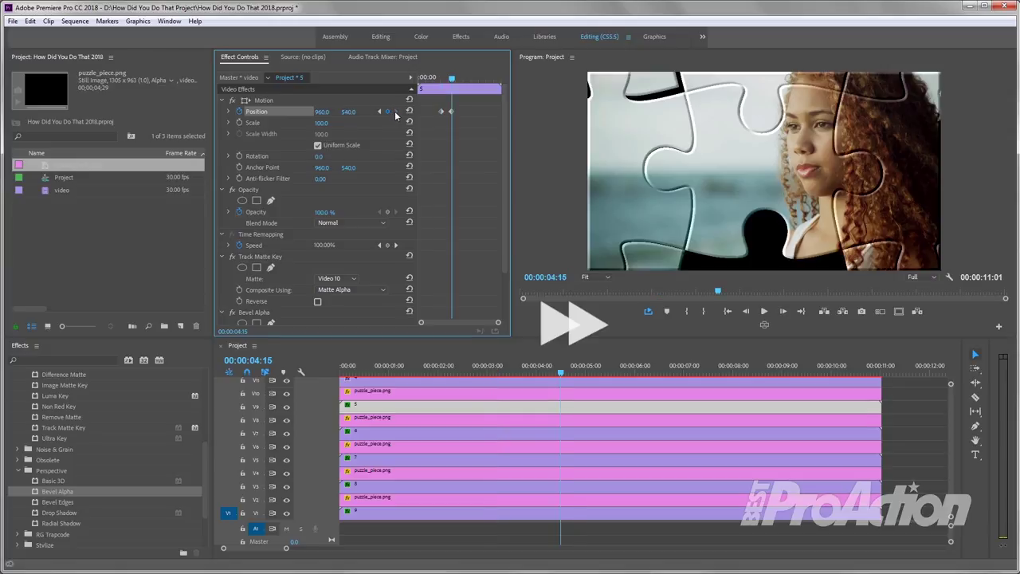
{"action": "right_click", "coordinate": [451, 112]}
{"action": "mouse_move", "coordinate": [496, 204]}
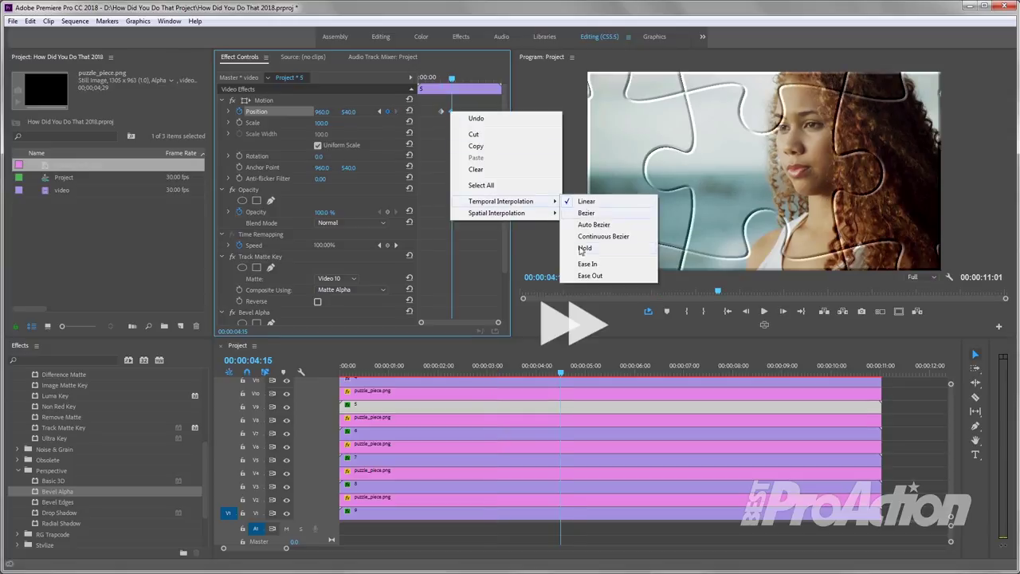
{"action": "left_click", "coordinate": [581, 263]}
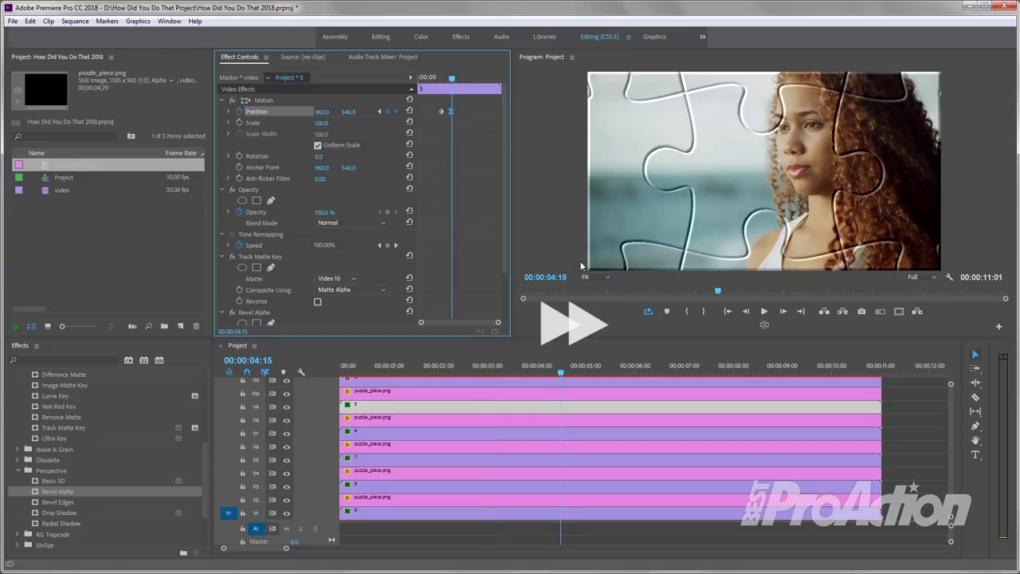
{"action": "left_click", "coordinate": [544, 373]}
{"action": "scroll", "coordinate": [526, 446], "scroll_direction": "up", "scroll_amount": 3}
Animate piece 4 from an offset vertical start to rest at 05:13, easing in
{"action": "left_click", "coordinate": [519, 481]}
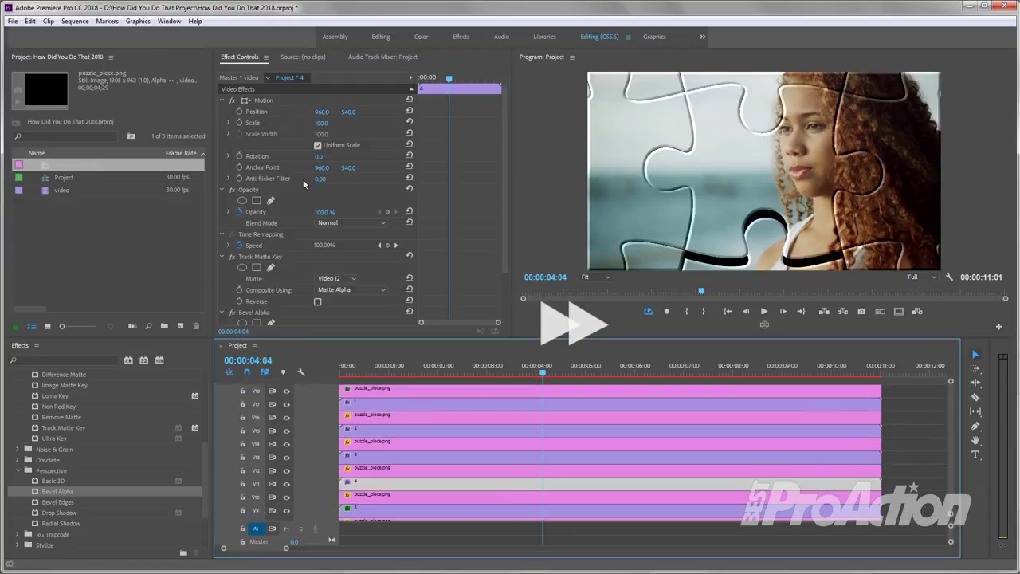
{"action": "left_click", "coordinate": [239, 114]}
{"action": "left_click", "coordinate": [394, 112]}
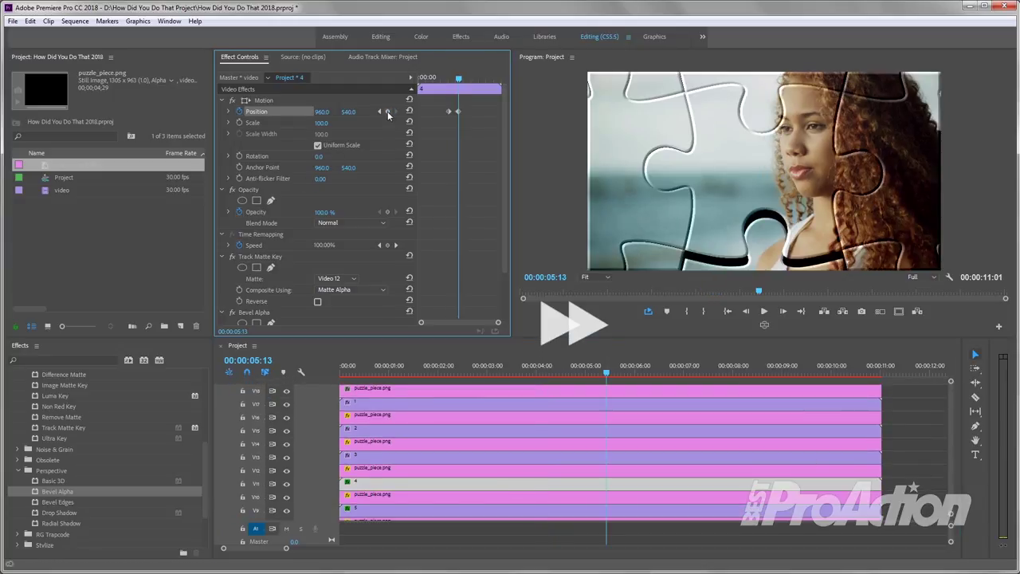
{"action": "left_click", "coordinate": [379, 112]}
{"action": "left_click", "coordinate": [351, 112]}
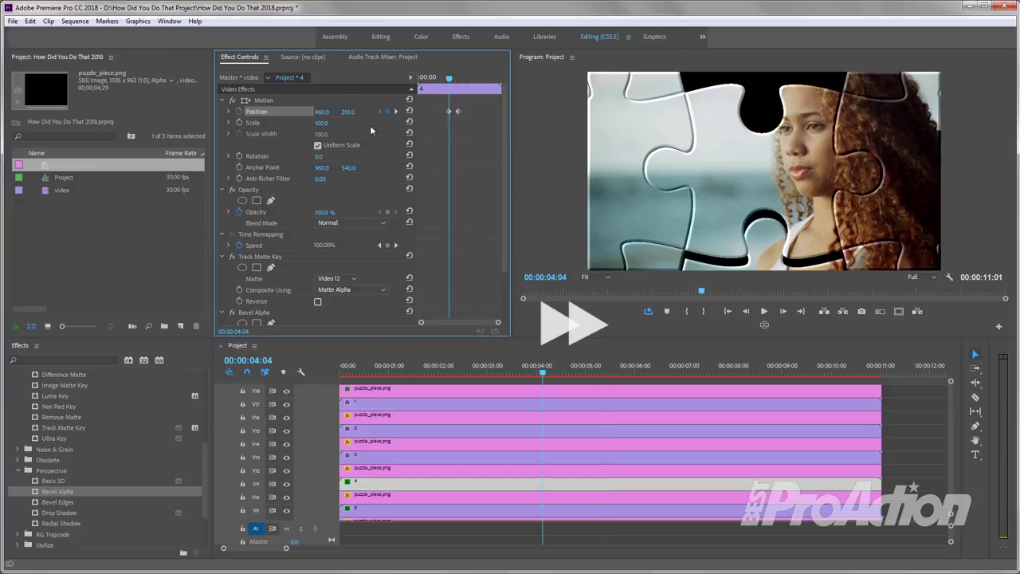
{"action": "left_click", "coordinate": [395, 112]}
{"action": "right_click", "coordinate": [459, 112]}
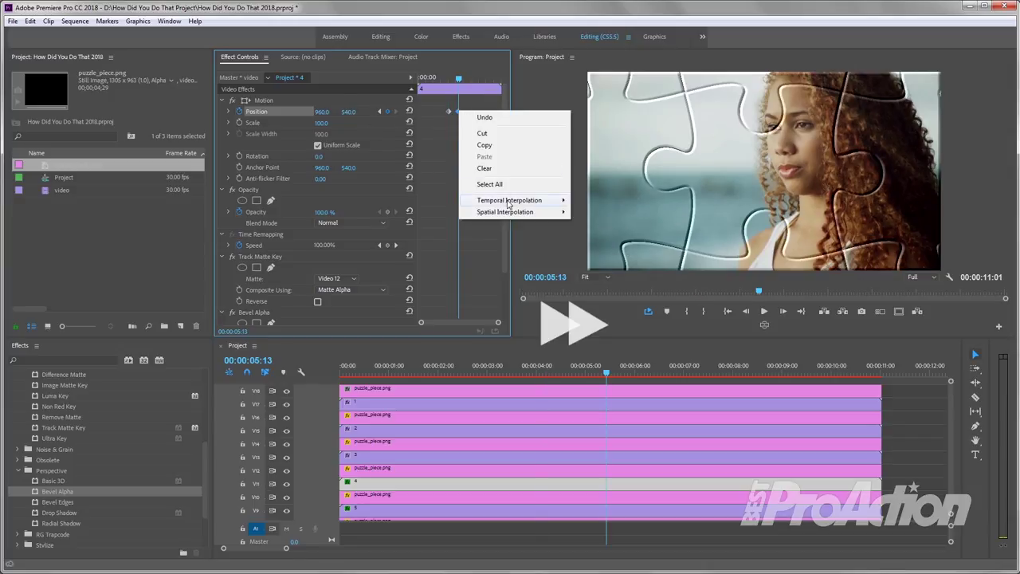
{"action": "mouse_move", "coordinate": [510, 200]}
{"action": "left_click", "coordinate": [594, 269]}
{"action": "left_click", "coordinate": [589, 372]}
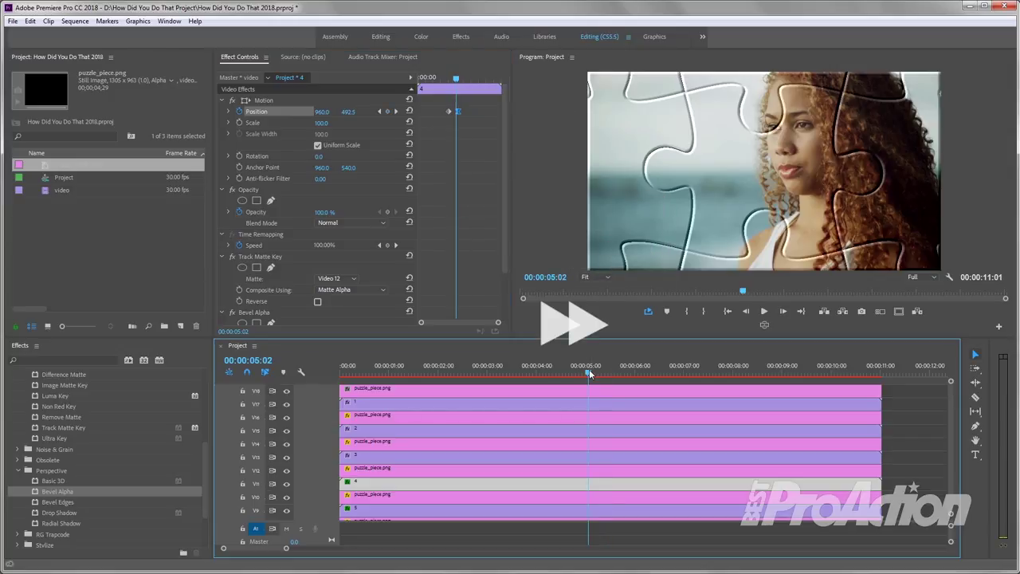
Animate piece 3 in from off the right edge to rest at 06:05, easing in
{"action": "left_click", "coordinate": [573, 455]}
{"action": "left_click", "coordinate": [240, 111]}
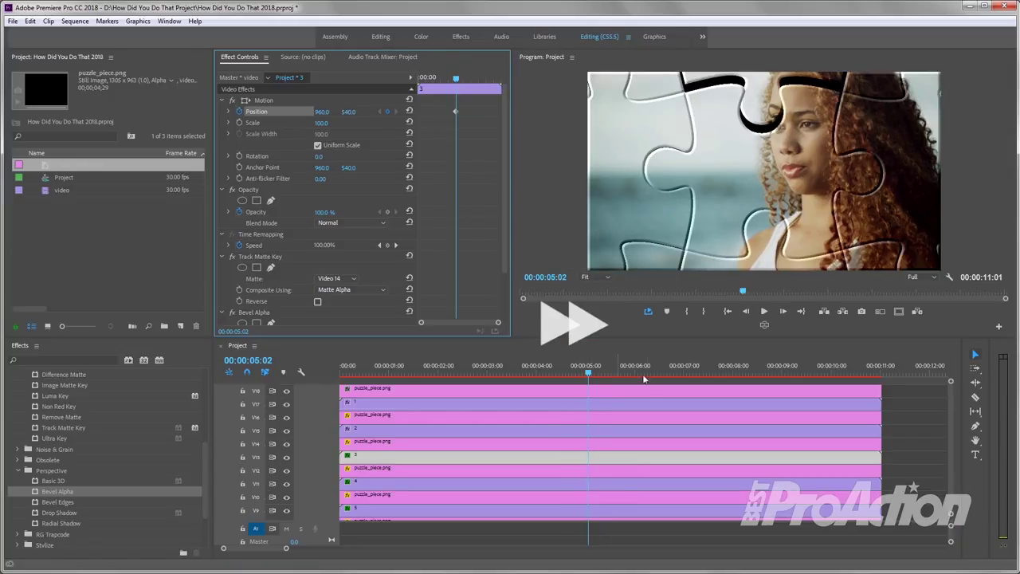
{"action": "left_click", "coordinate": [643, 369]}
{"action": "left_click", "coordinate": [387, 111]}
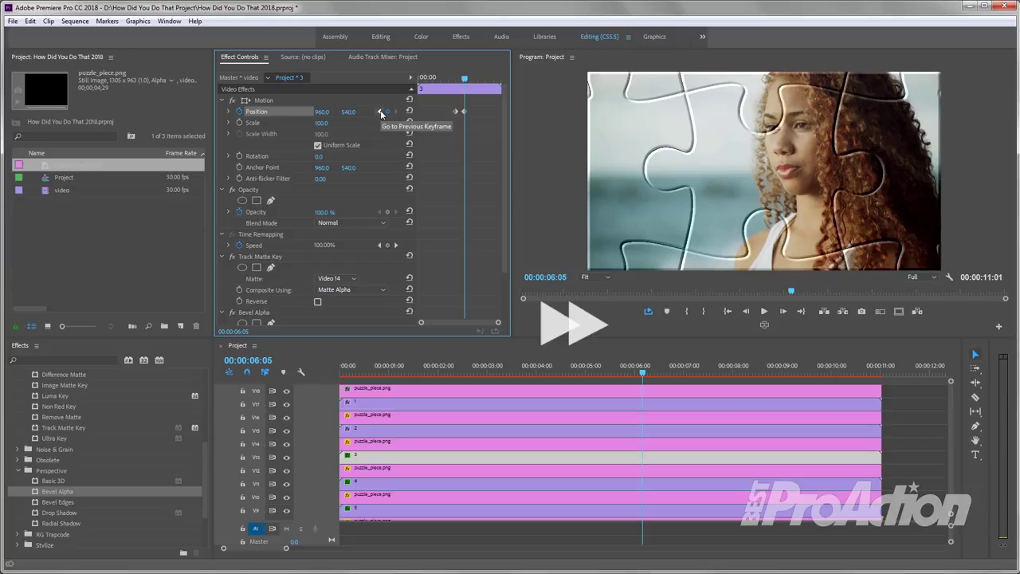
{"action": "left_click", "coordinate": [381, 112]}
{"action": "left_click", "coordinate": [321, 112]}
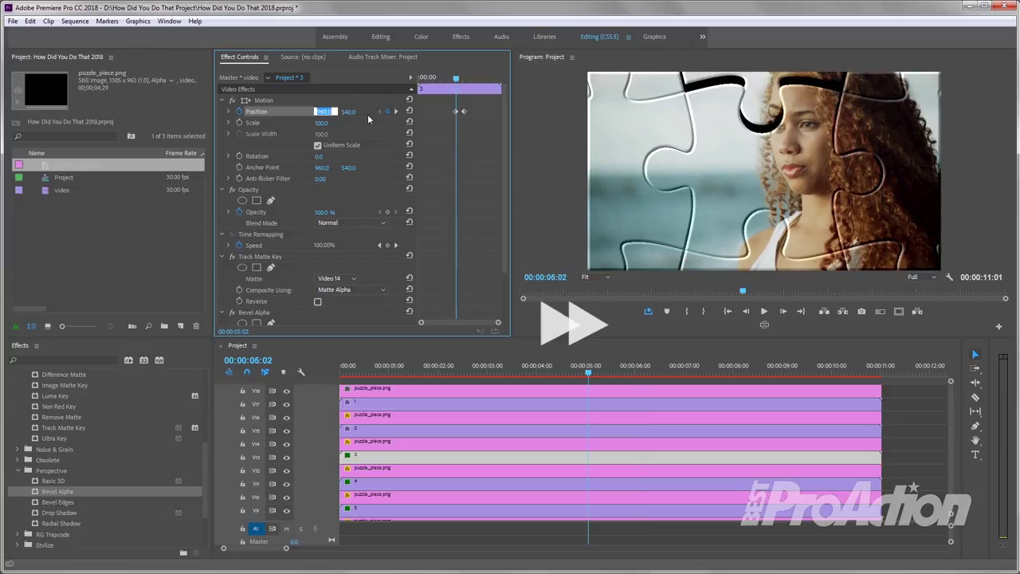
{"action": "type", "text": "152"}
{"action": "key", "text": "Return"}
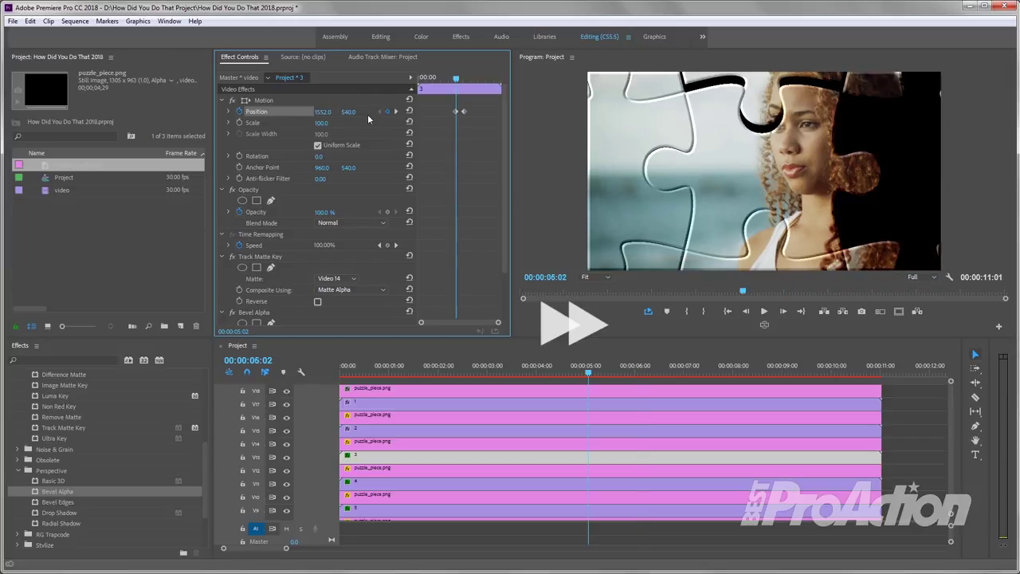
{"action": "left_click", "coordinate": [396, 111]}
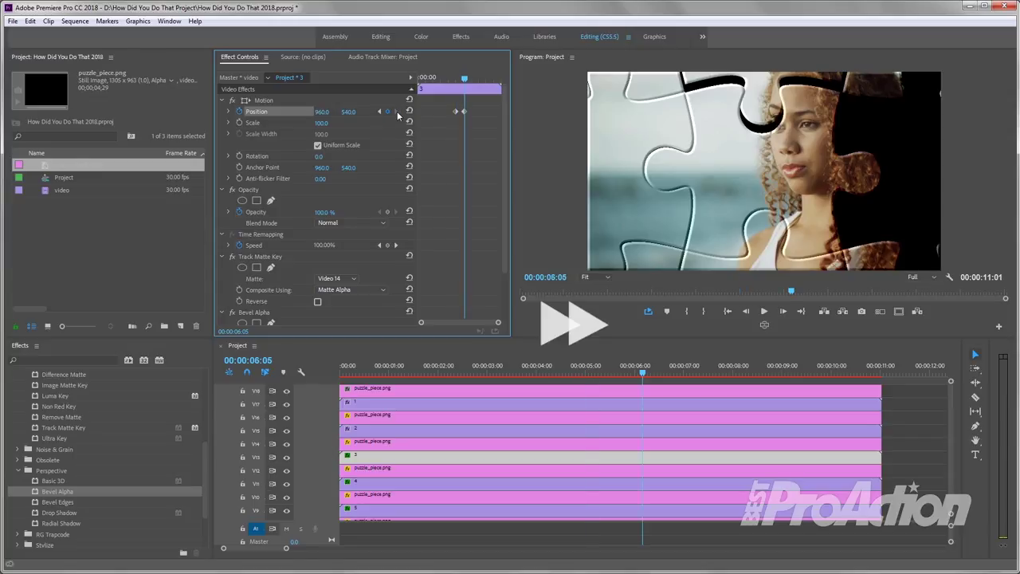
{"action": "right_click", "coordinate": [464, 111]}
{"action": "left_click", "coordinate": [612, 265]}
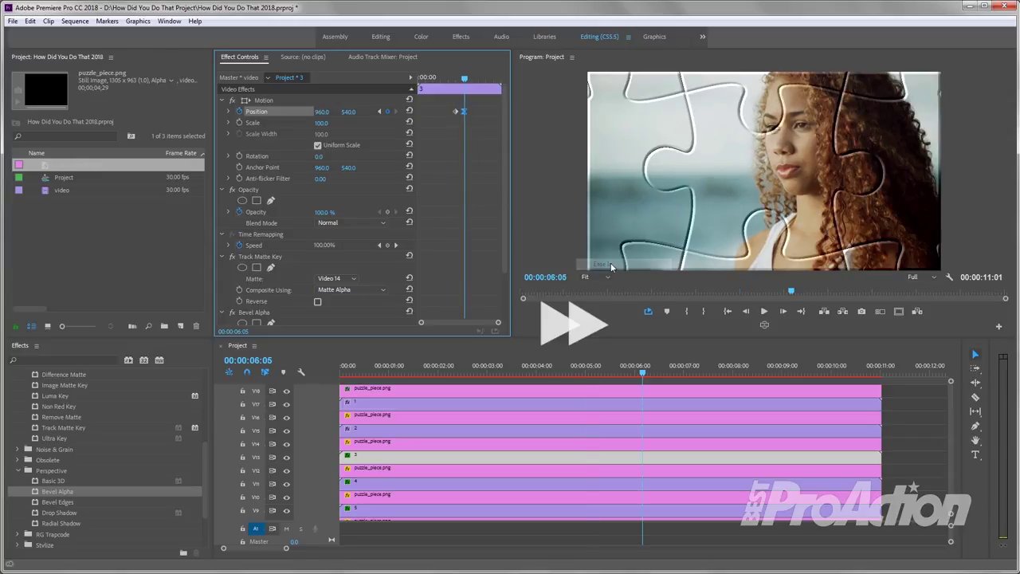
{"action": "left_click", "coordinate": [626, 371]}
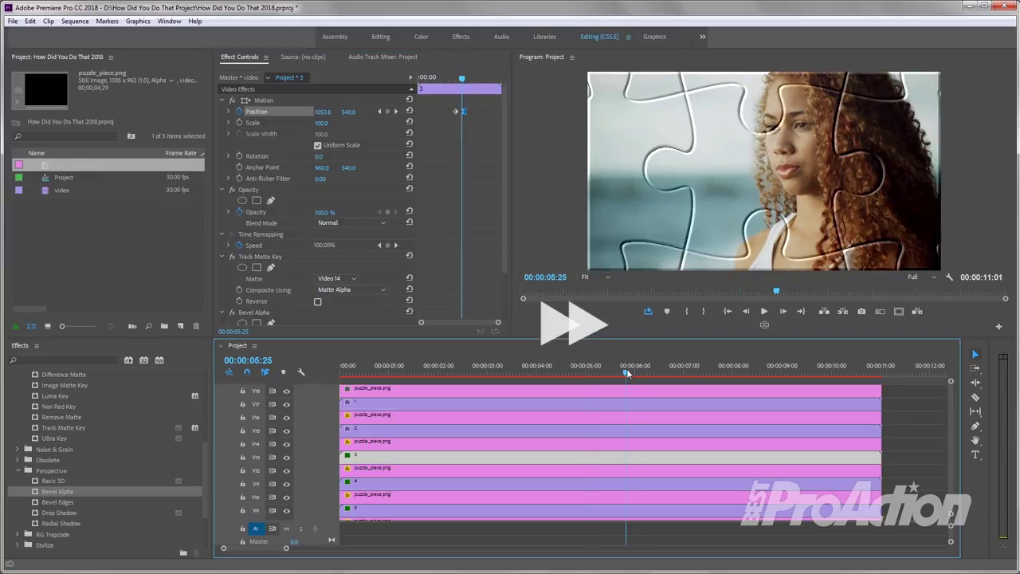
Animate piece 2 sliding from 380, 540 at 05:25 to 960, 540 at 06:28, easing in
{"action": "left_click", "coordinate": [617, 431]}
{"action": "left_click", "coordinate": [239, 111]}
{"action": "key", "text": "shift+Right"}
{"action": "key", "text": "shift+Right"}
{"action": "key", "text": "shift+Right"}
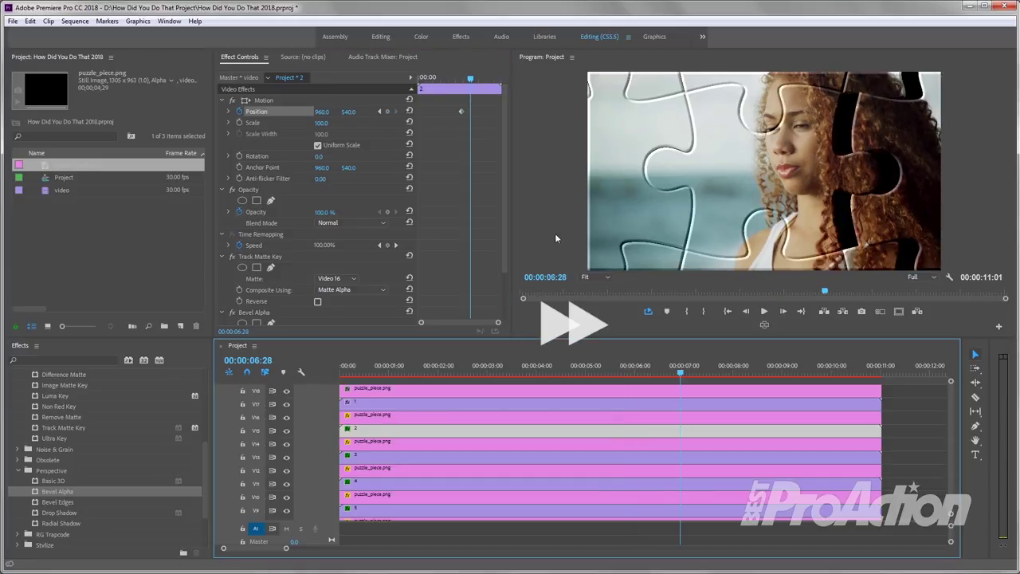
{"action": "left_click", "coordinate": [389, 112]}
{"action": "left_click", "coordinate": [381, 111]}
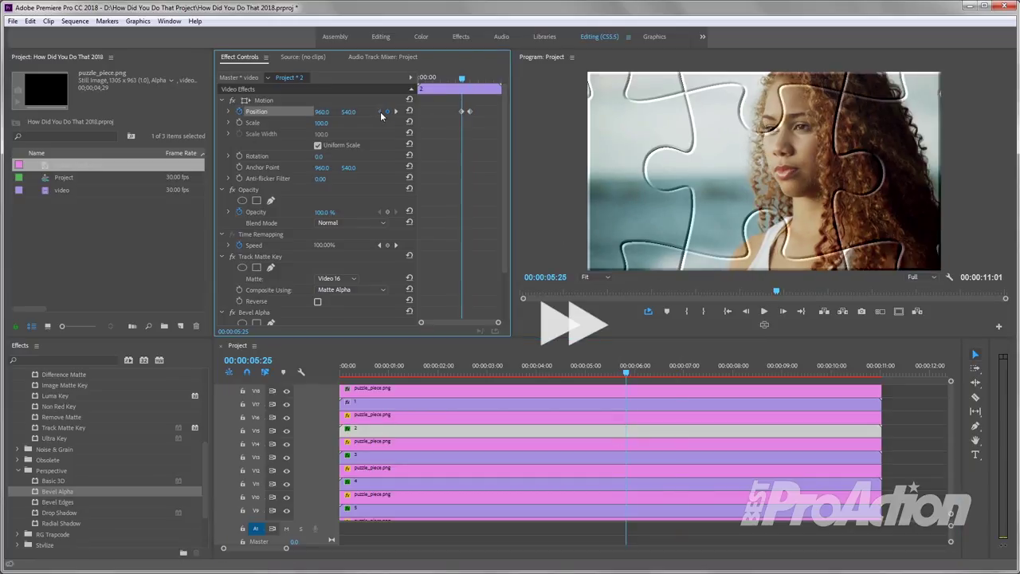
{"action": "left_click_drag", "start_coordinate": [321, 111], "coordinate": [263, 112]}
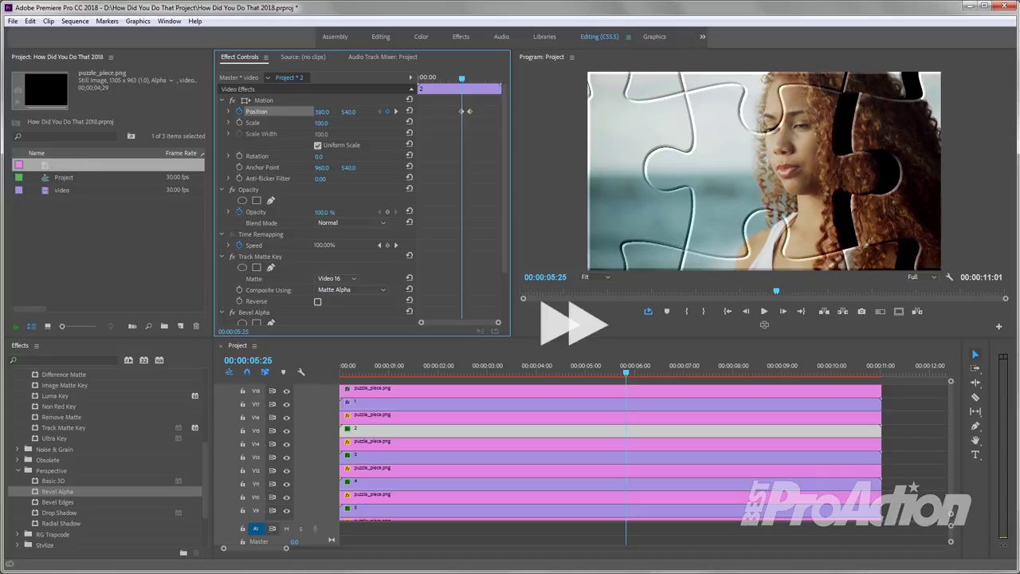
{"action": "left_click", "coordinate": [396, 111]}
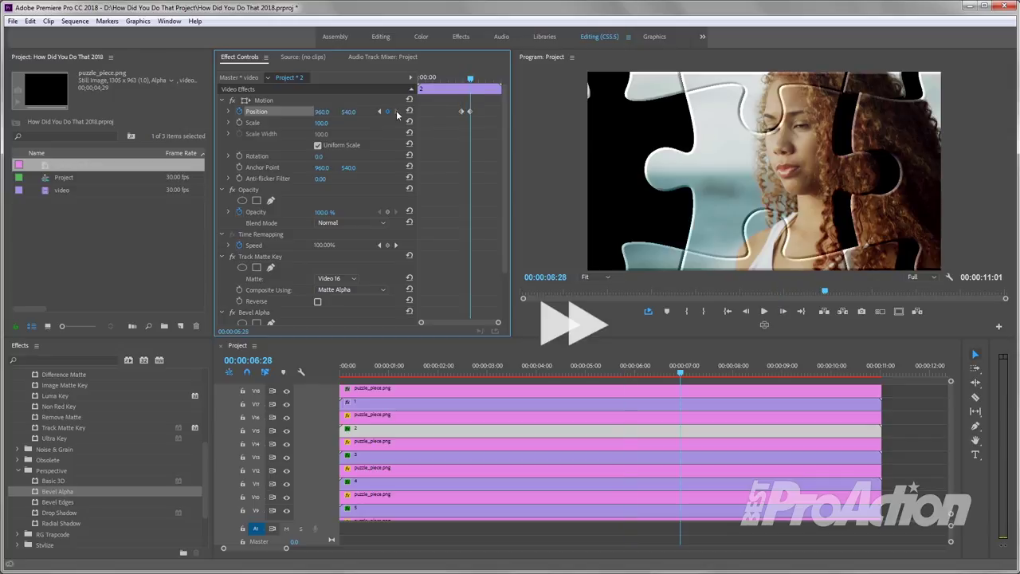
{"action": "right_click", "coordinate": [471, 111]}
{"action": "mouse_move", "coordinate": [542, 202]}
{"action": "left_click", "coordinate": [609, 264]}
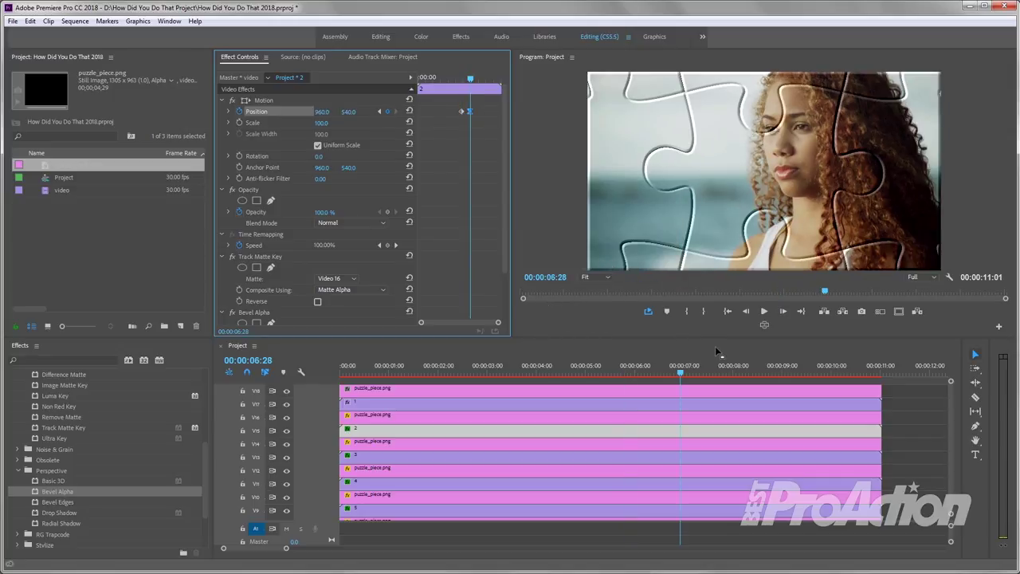
{"action": "left_click", "coordinate": [660, 373]}
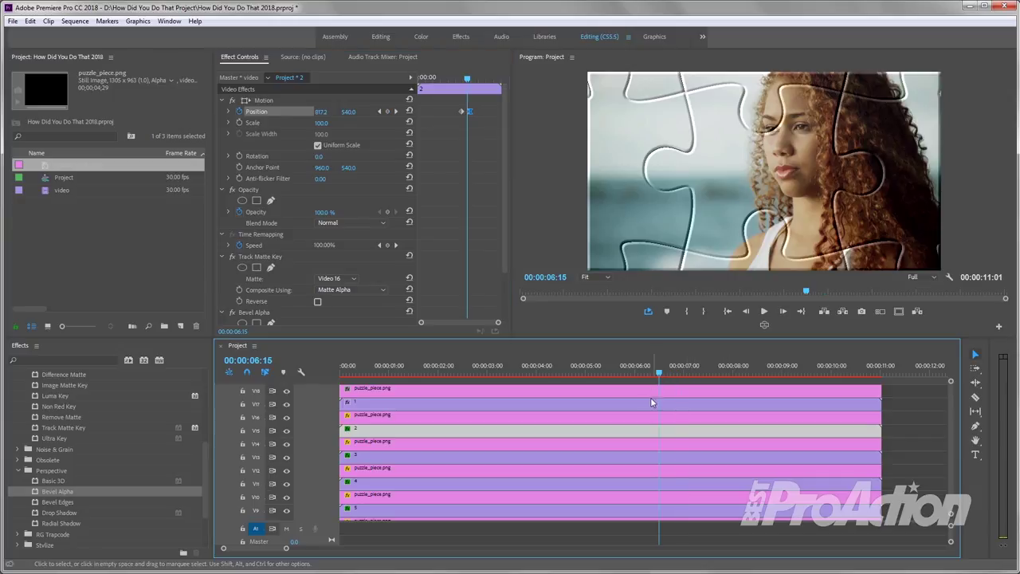
{"action": "left_click", "coordinate": [649, 404]}
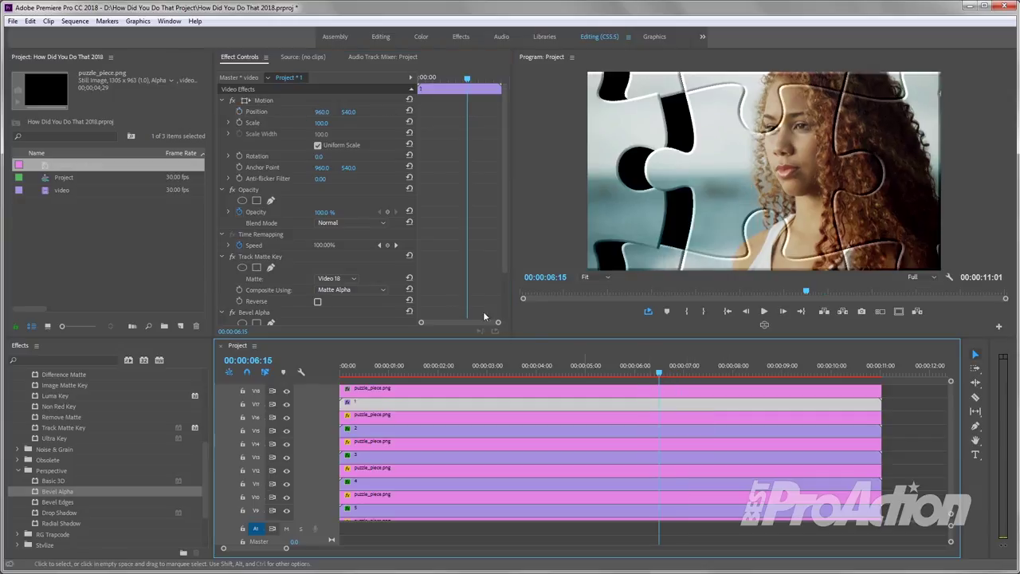
Add Position and Rotation keyframes for piece 1 at 6:15 and 7:23
{"action": "left_click", "coordinate": [239, 112]}
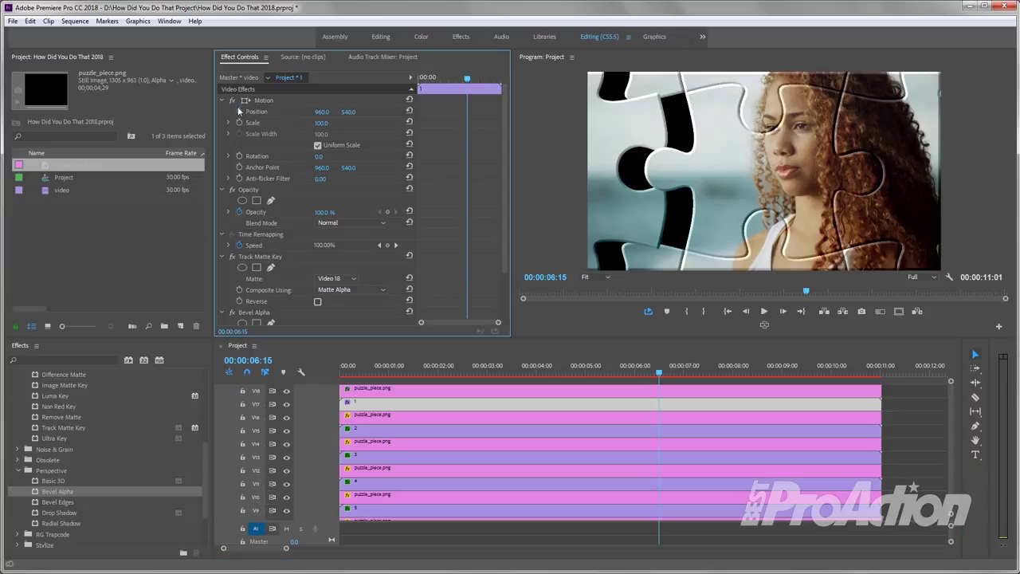
{"action": "left_click", "coordinate": [239, 157]}
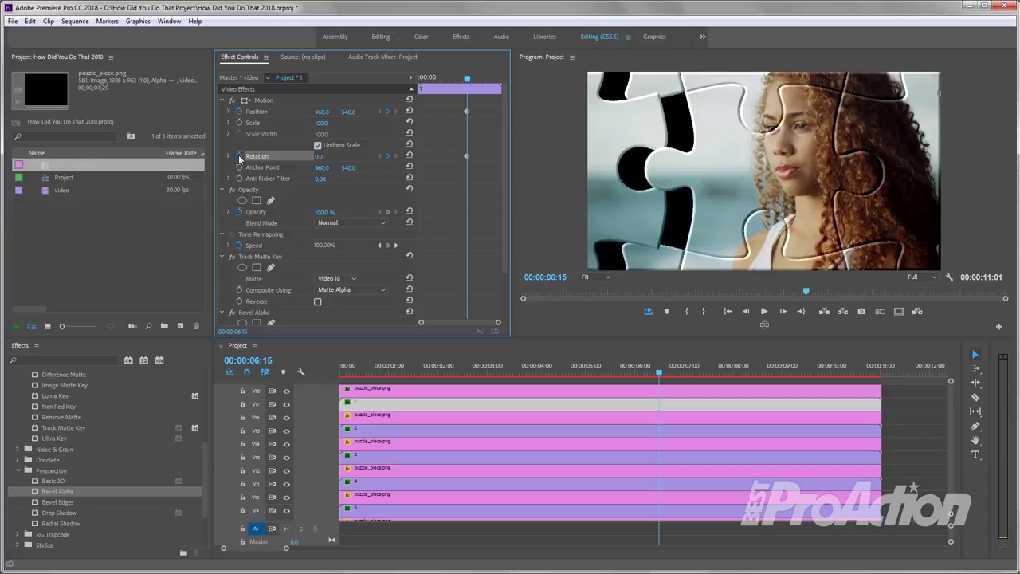
{"action": "left_click", "coordinate": [722, 371]}
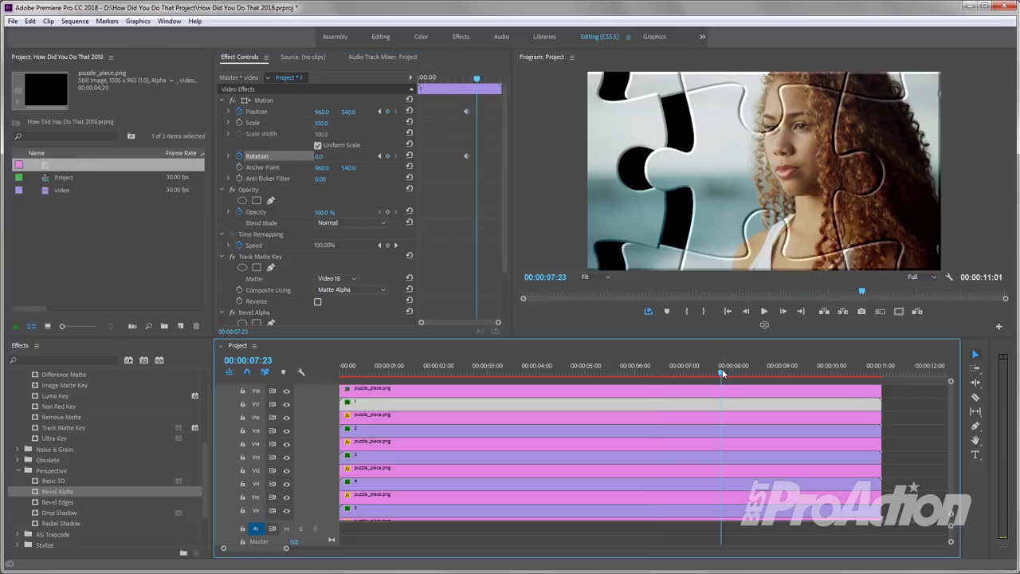
{"action": "left_click", "coordinate": [389, 111]}
{"action": "left_click", "coordinate": [387, 156]}
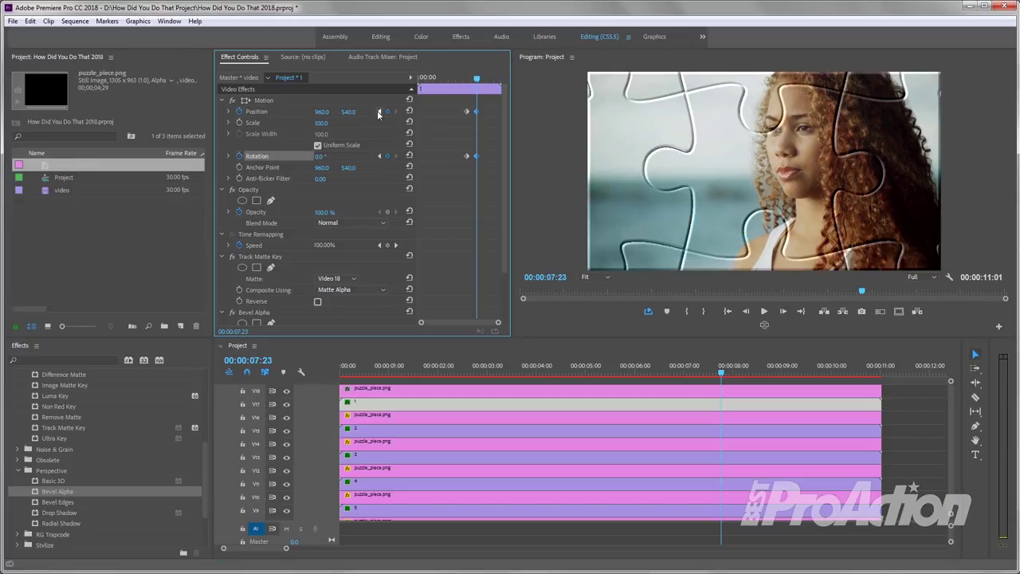
At 6:15, set the starting rotation to -100° and vertical position to -645
{"action": "left_click", "coordinate": [380, 112]}
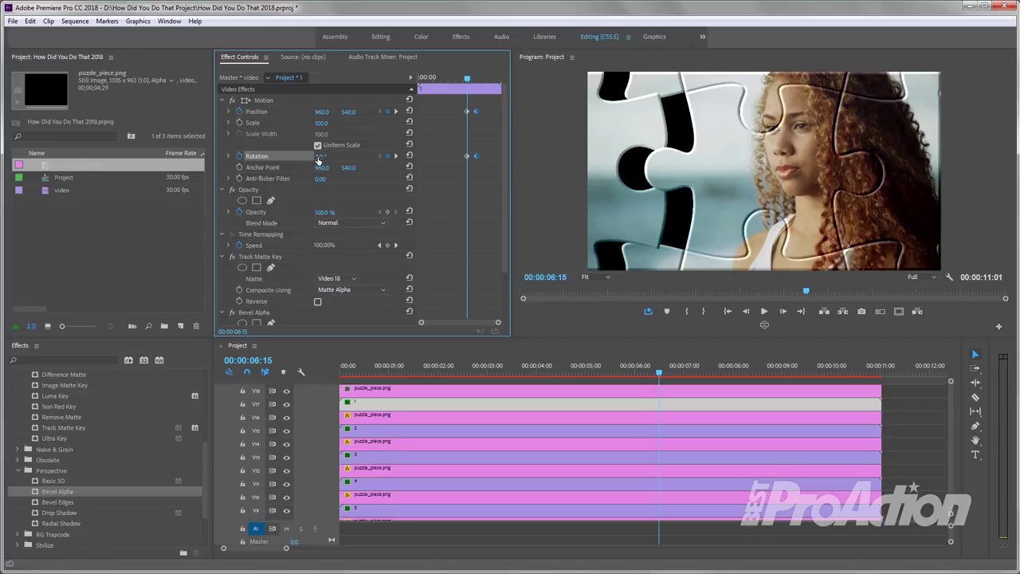
{"action": "left_click", "coordinate": [319, 157]}
{"action": "type", "text": "0"}
{"action": "key", "text": "Return"}
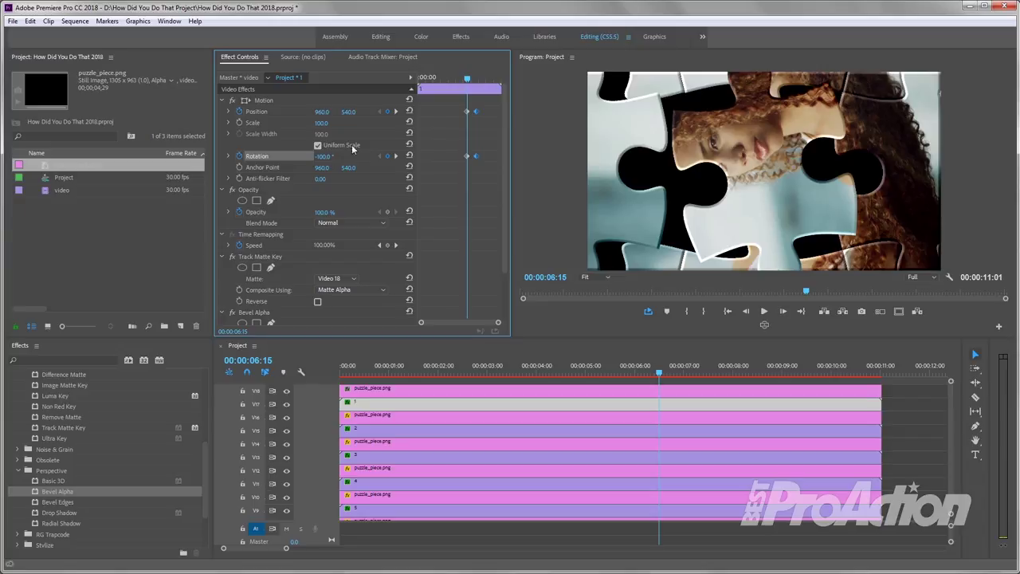
{"action": "left_click", "coordinate": [349, 113]}
{"action": "key", "text": "BackSpace"}
{"action": "key", "text": "Return"}
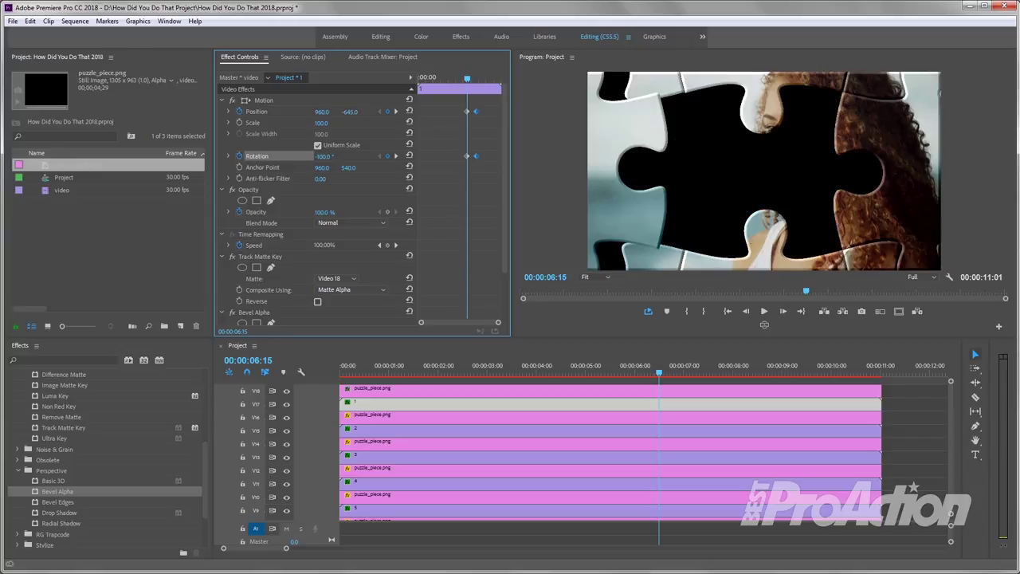
Apply Temporal Interpolation Ease In to the ending keyframes at 7:23
{"action": "left_click", "coordinate": [397, 113]}
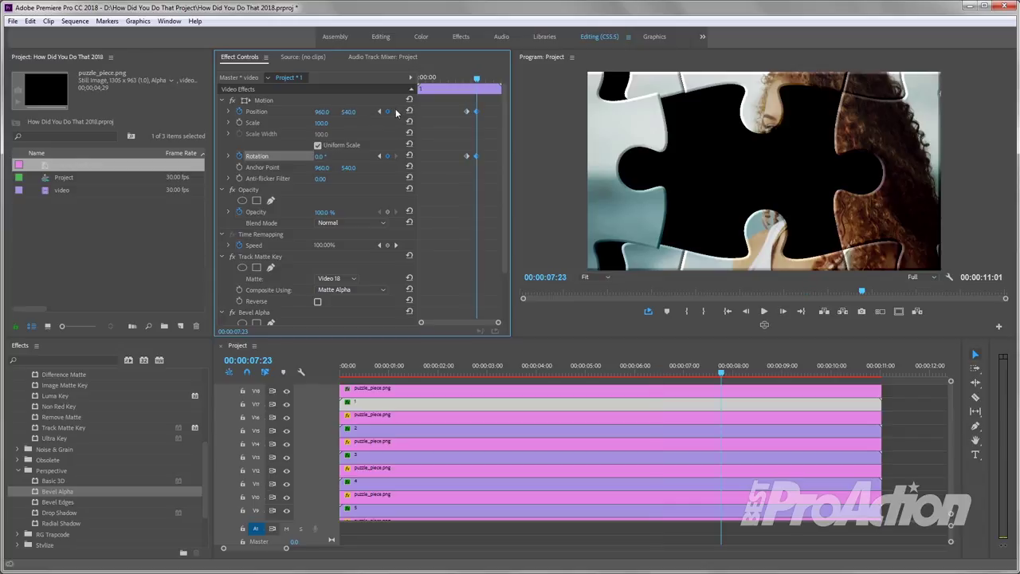
{"action": "right_click", "coordinate": [476, 112]}
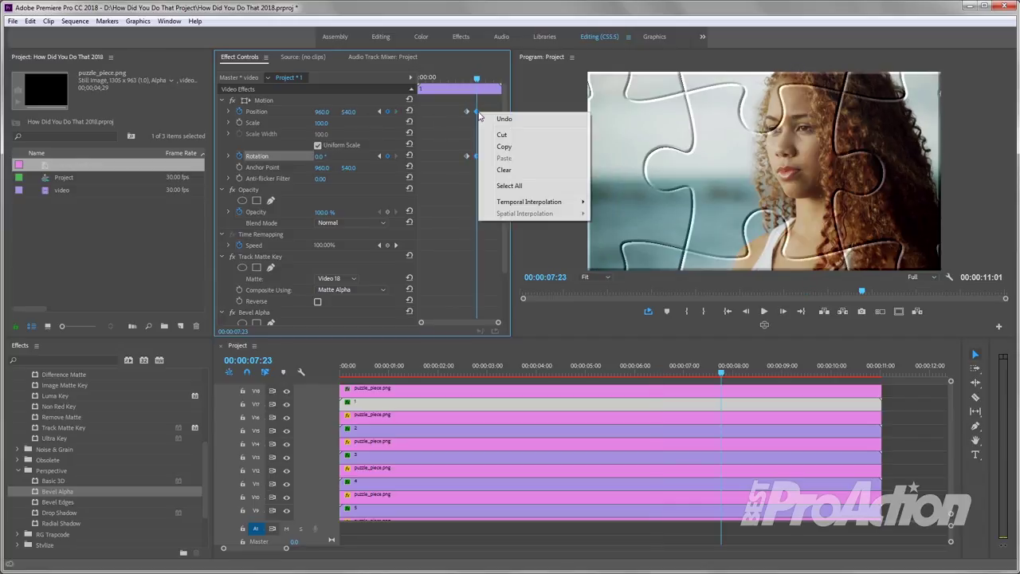
{"action": "mouse_move", "coordinate": [514, 208]}
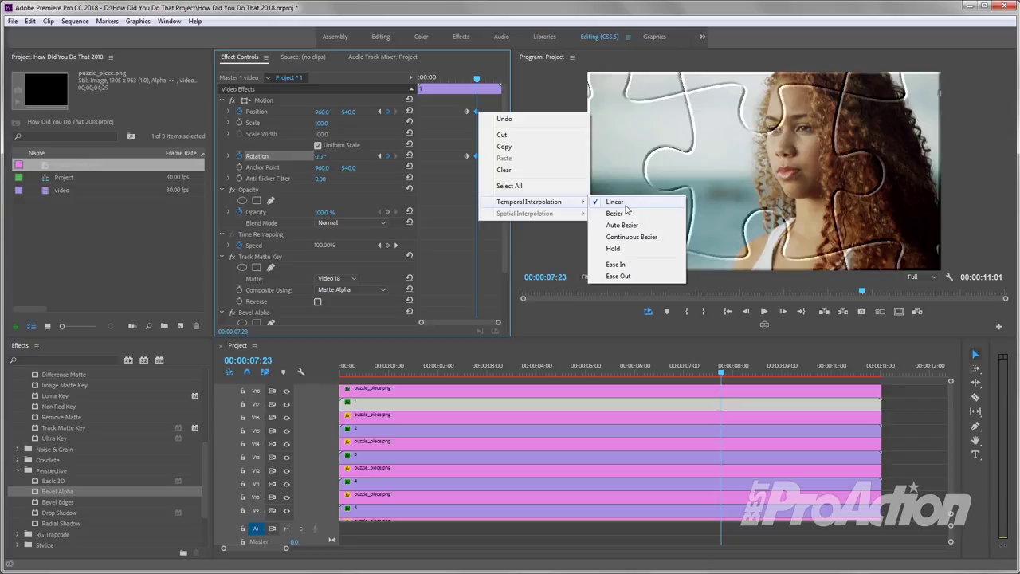
{"action": "left_click", "coordinate": [625, 264]}
{"action": "left_click", "coordinate": [674, 352]}
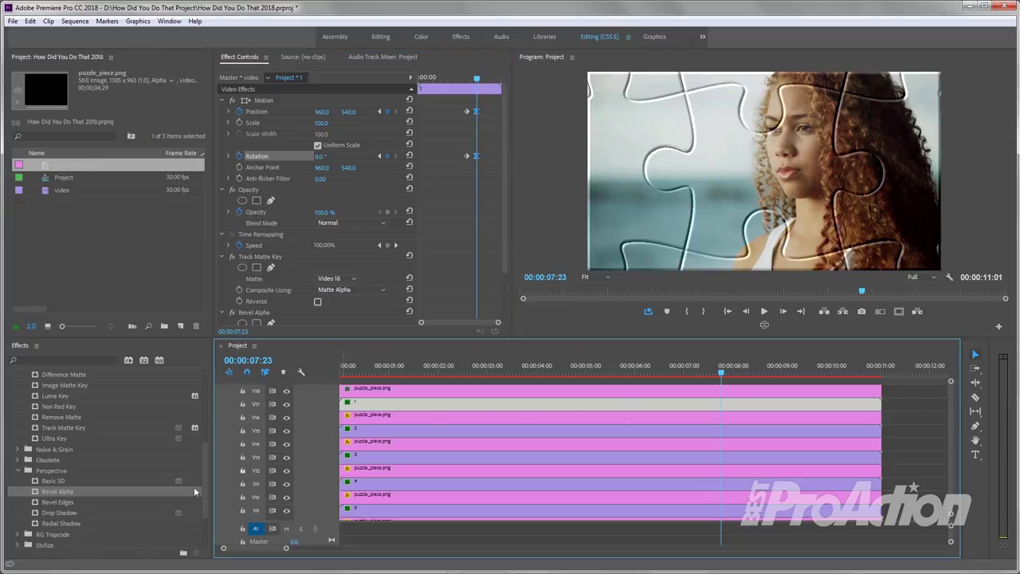
Apply Drop Shadow to the piece and keyframe Distance and Softness at 0 on 7:23
{"action": "left_click_drag", "start_coordinate": [54, 514], "coordinate": [654, 405]}
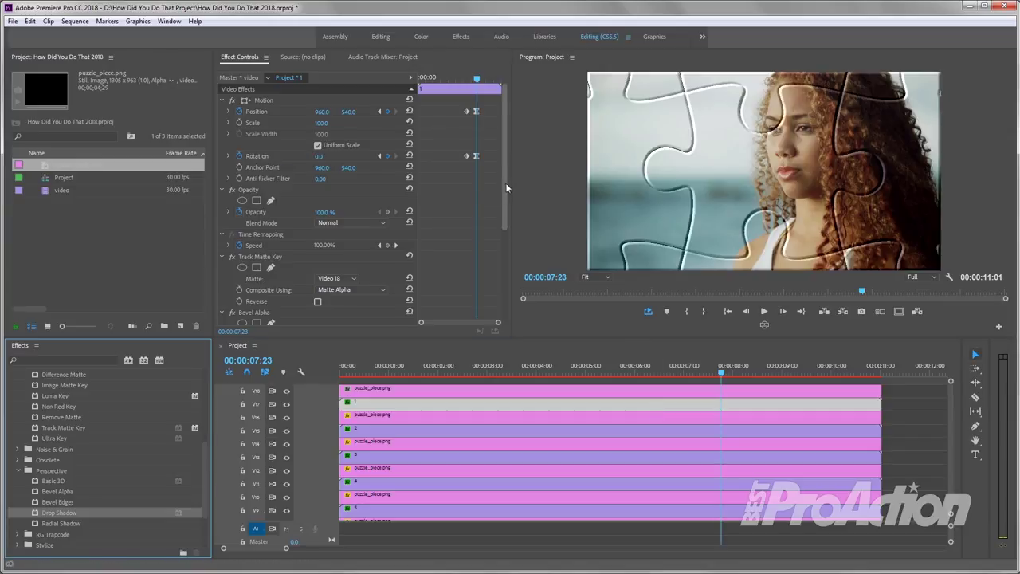
{"action": "mouse_move", "coordinate": [505, 183]}
{"action": "left_mouse_down"}
{"action": "mouse_move", "coordinate": [508, 271]}
{"action": "mouse_move", "coordinate": [439, 280]}
{"action": "left_mouse_up"}
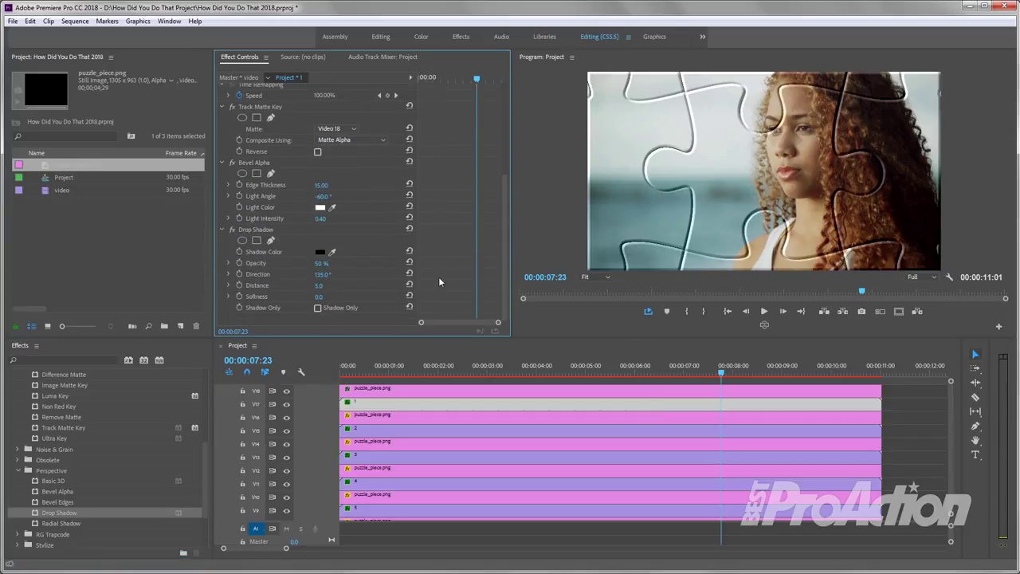
{"action": "left_click", "coordinate": [239, 286]}
{"action": "left_click", "coordinate": [239, 296]}
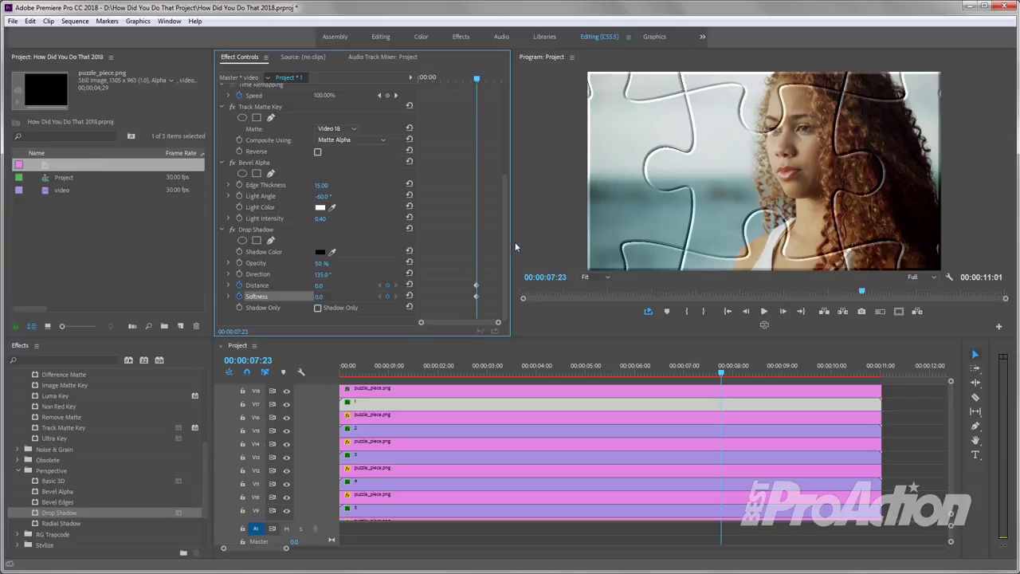
{"action": "left_click_drag", "start_coordinate": [505, 233], "coordinate": [517, 144]}
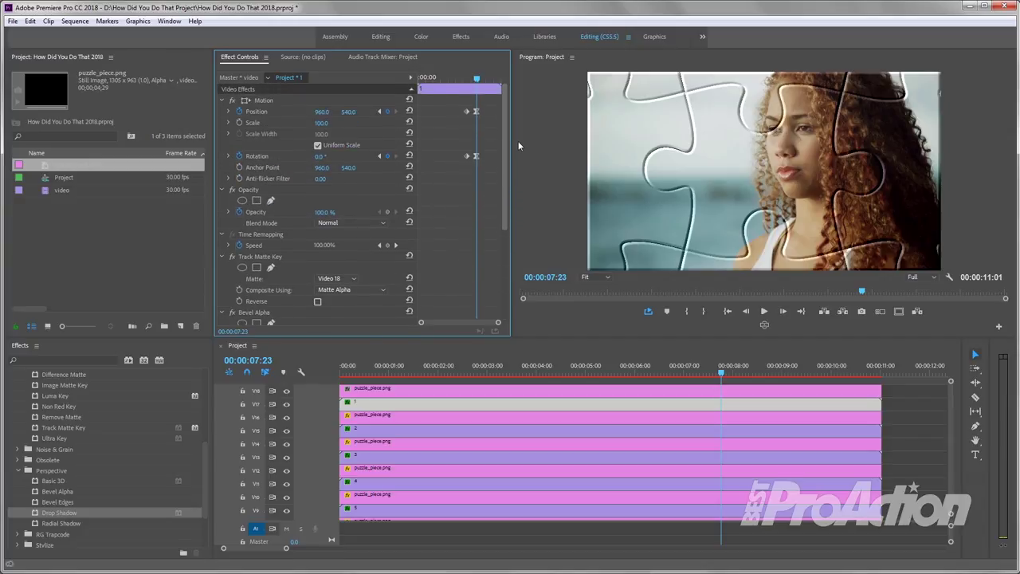
At 6:15, set shadow Softness and Distance keyframes to 200
{"action": "left_click", "coordinate": [381, 157]}
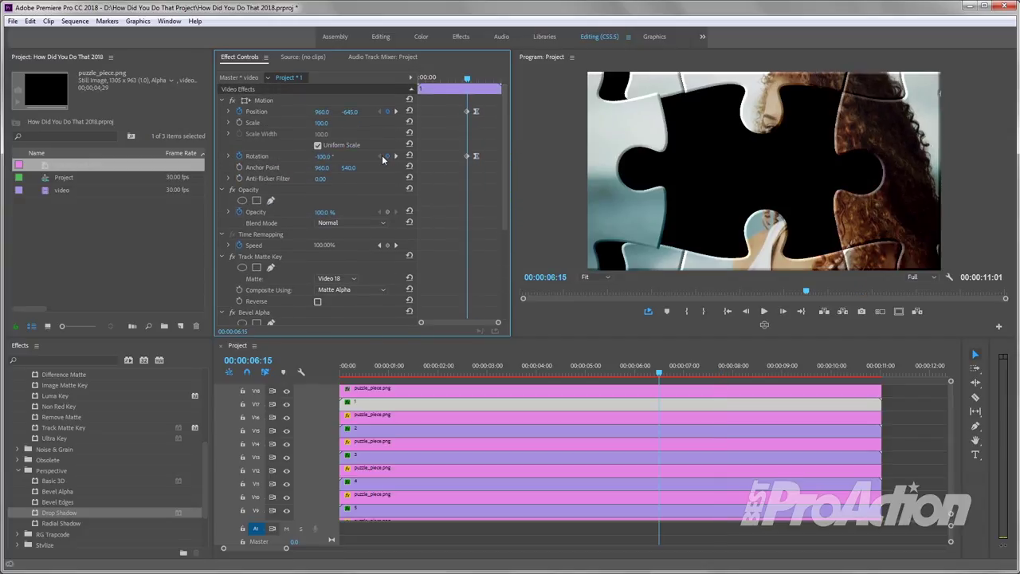
{"action": "left_click_drag", "start_coordinate": [503, 190], "coordinate": [501, 300]}
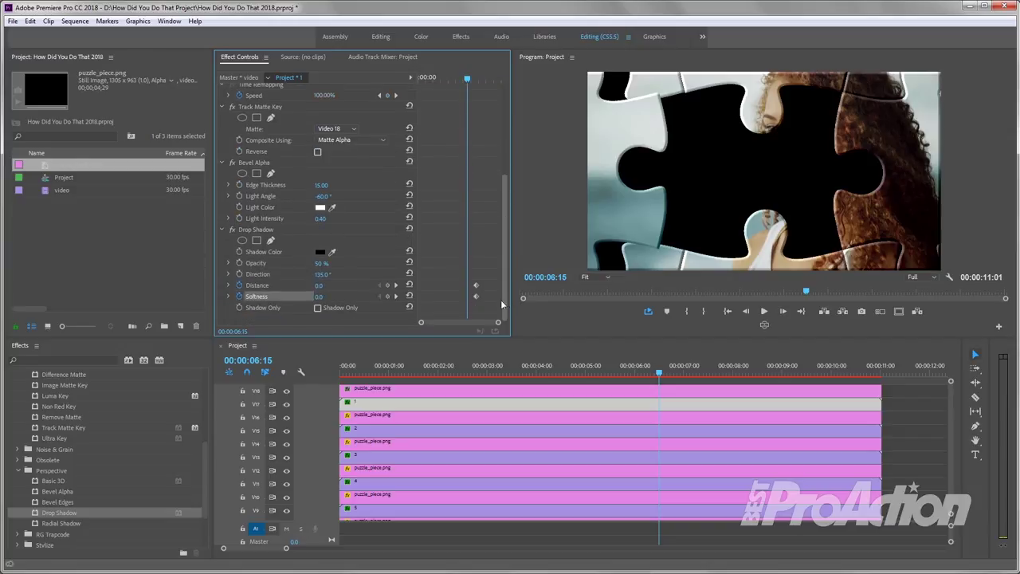
{"action": "left_click", "coordinate": [389, 298]}
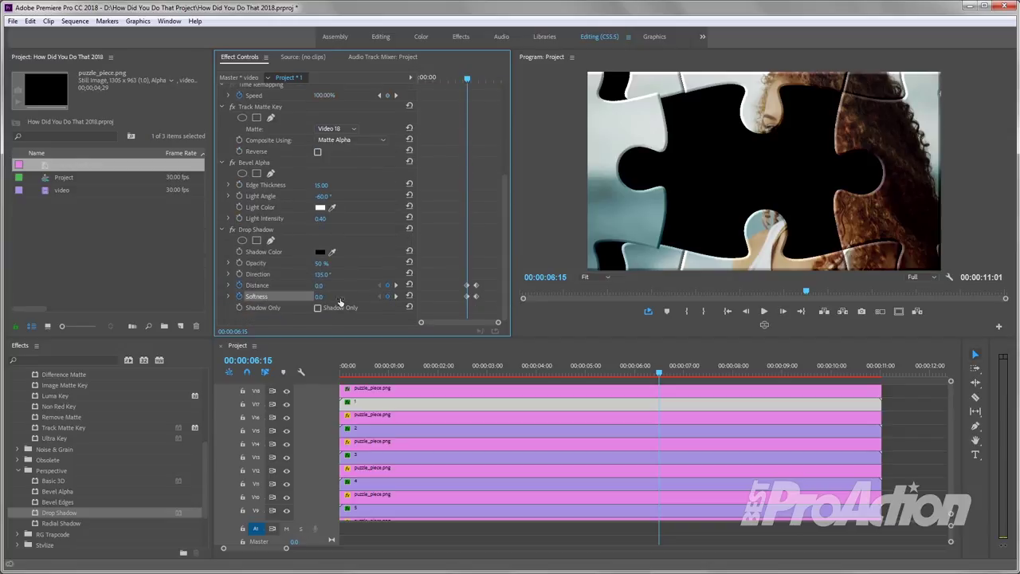
{"action": "left_click", "coordinate": [319, 297]}
{"action": "type", "text": "2"}
{"action": "key", "text": "Return"}
{"action": "left_click", "coordinate": [319, 285]}
{"action": "type", "text": "2"}
{"action": "key", "text": "Return"}
Preview the shadow animation from 6:28 to the landing at 7:21
{"action": "left_click", "coordinate": [680, 372]}
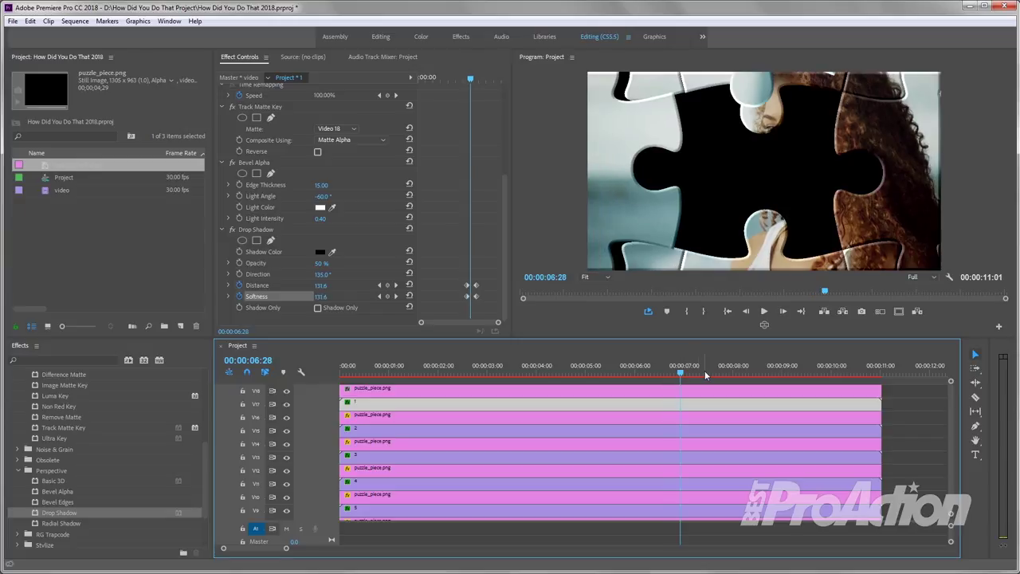
{"action": "left_click", "coordinate": [706, 375]}
{"action": "left_click", "coordinate": [718, 374]}
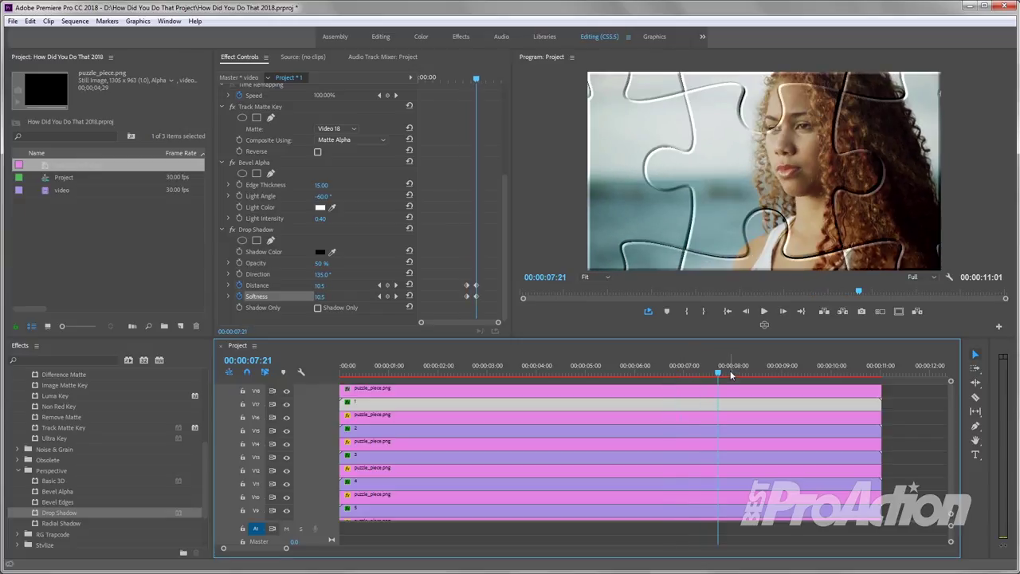
Place the clean video on the top track and trim it to start at 7:21
{"action": "left_click_drag", "start_coordinate": [57, 191], "coordinate": [78, 205]}
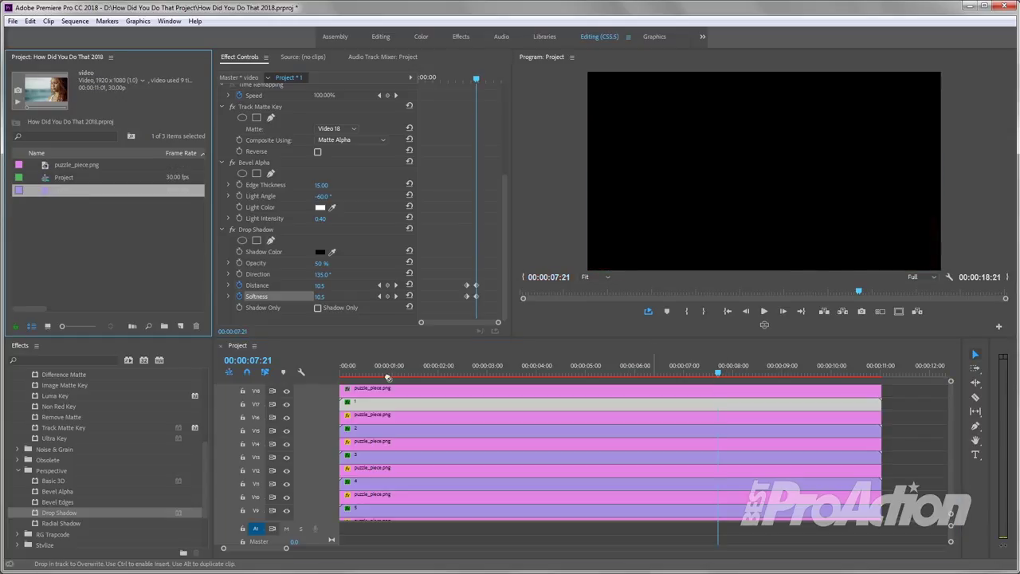
{"action": "left_click_drag", "start_coordinate": [740, 380], "coordinate": [345, 388]}
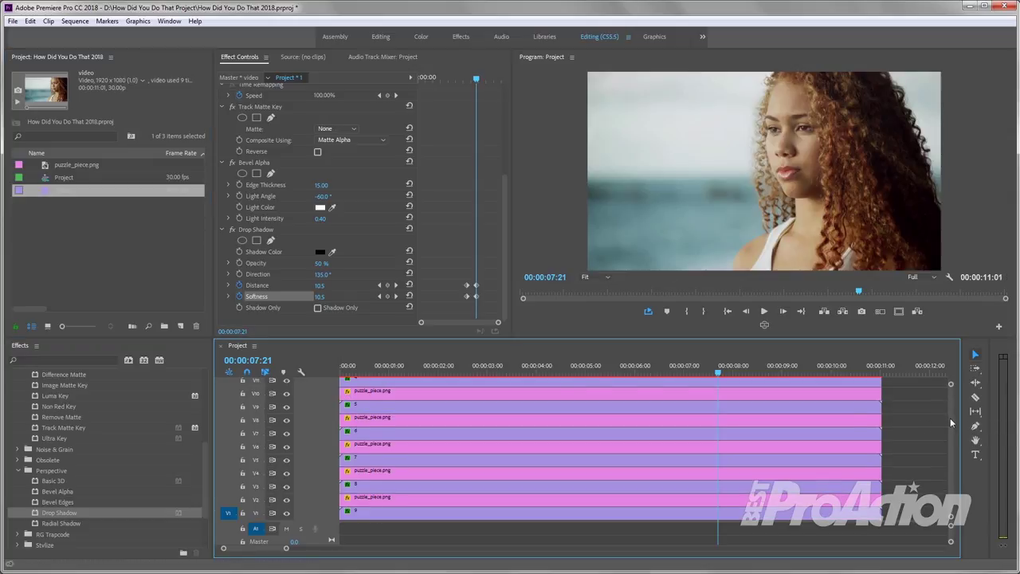
{"action": "scroll", "coordinate": [950, 417], "scroll_direction": "up", "scroll_amount": 3}
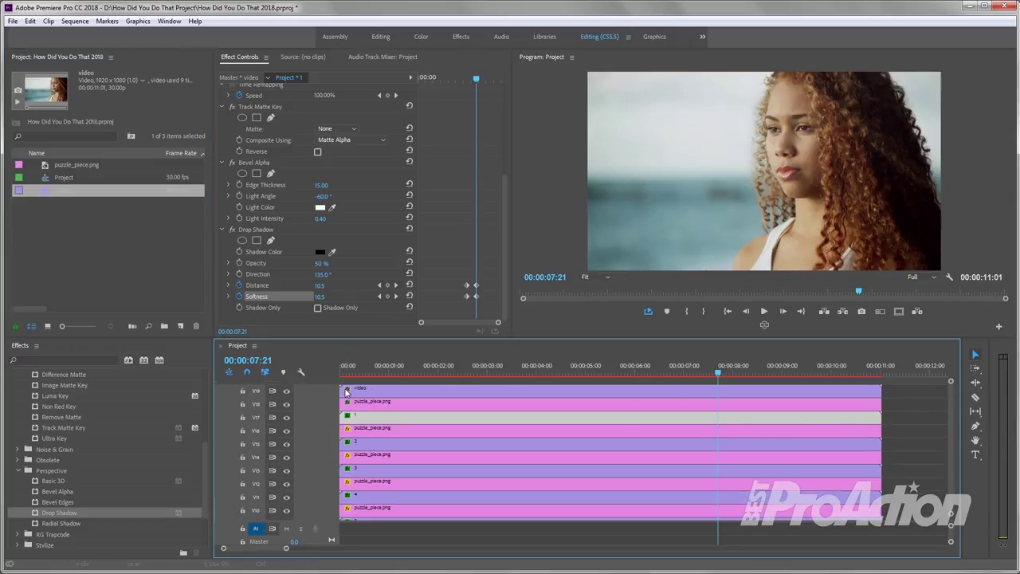
{"action": "left_click_drag", "start_coordinate": [343, 389], "coordinate": [725, 385]}
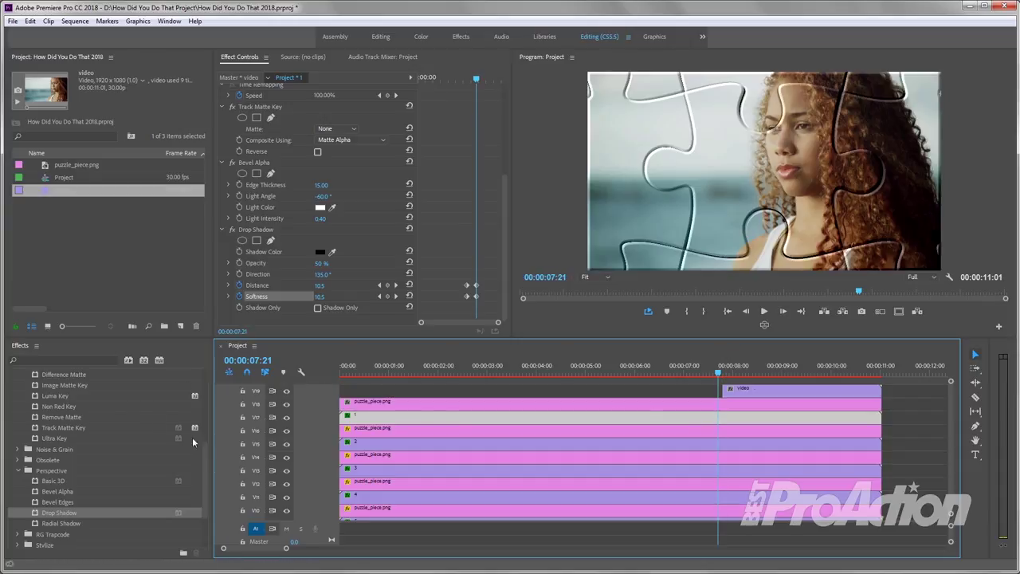
Add a Cross Dissolve to the clean clip's start and render previews
{"action": "left_click_drag", "start_coordinate": [207, 455], "coordinate": [208, 372]}
{"action": "left_click", "coordinate": [11, 417]}
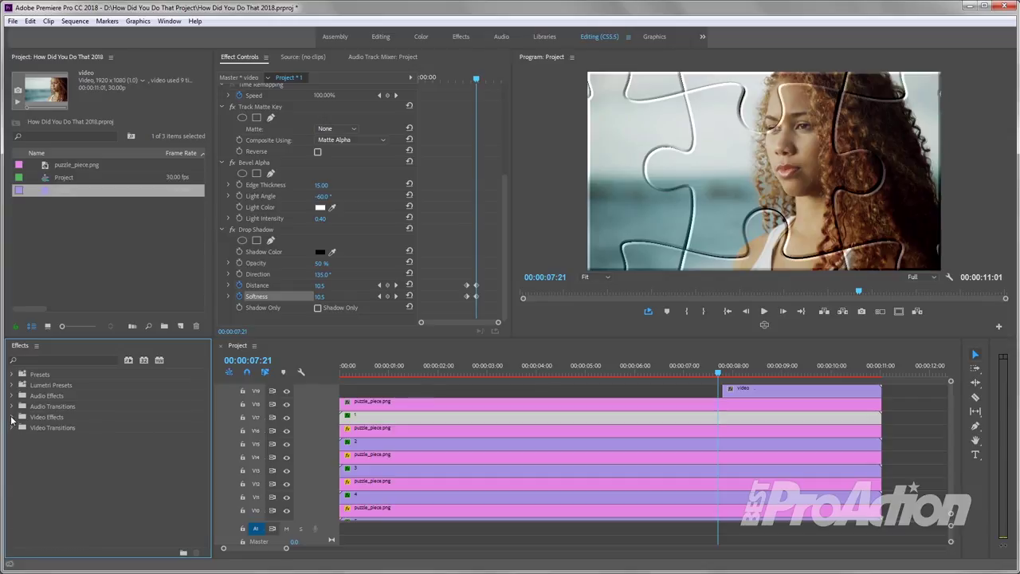
{"action": "left_click", "coordinate": [13, 428]}
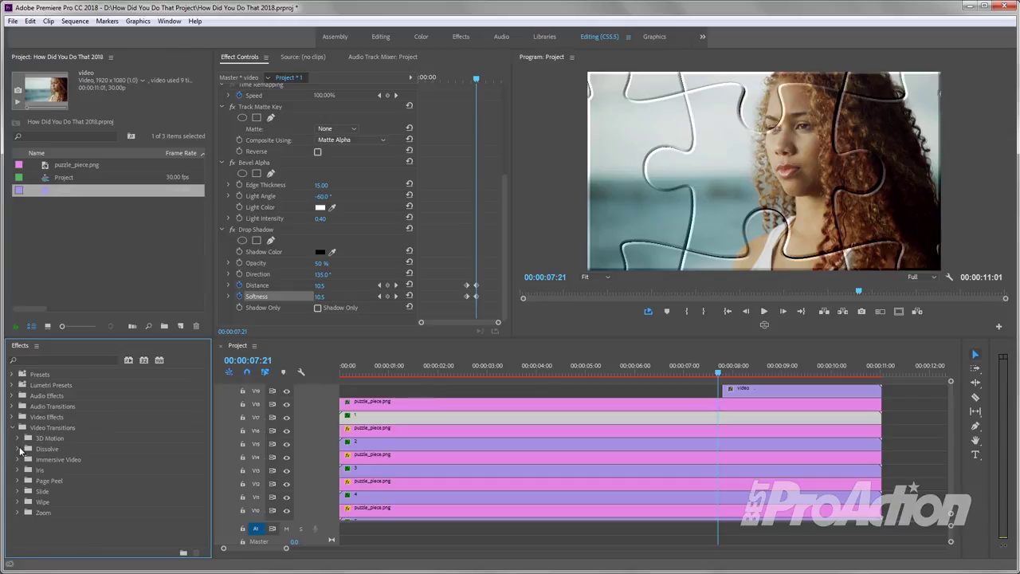
{"action": "left_click", "coordinate": [18, 449]}
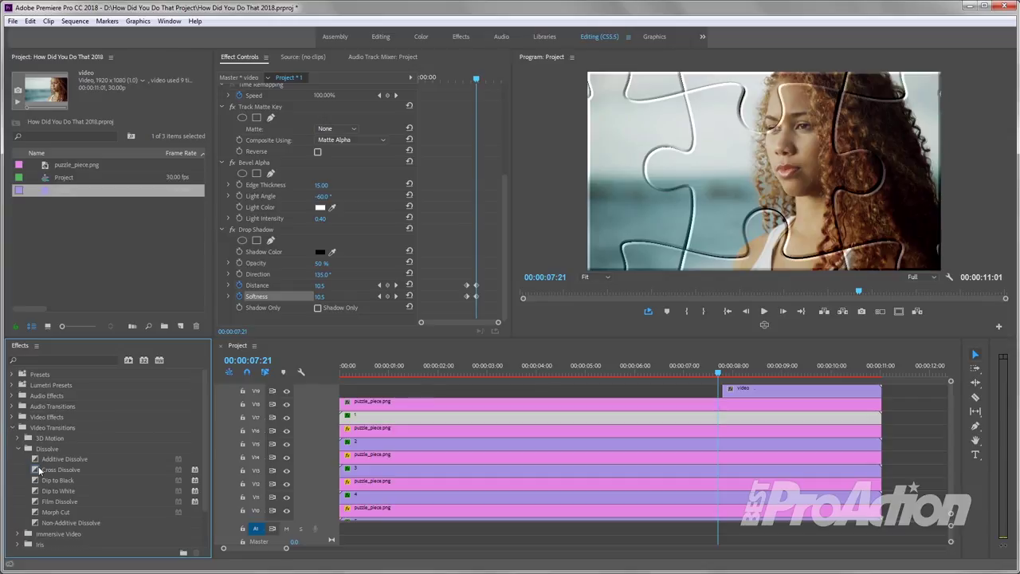
{"action": "mouse_move", "coordinate": [60, 470]}
{"action": "left_mouse_down"}
{"action": "mouse_move", "coordinate": [733, 403]}
{"action": "mouse_move", "coordinate": [731, 376]}
{"action": "mouse_move", "coordinate": [754, 377]}
{"action": "left_mouse_up"}
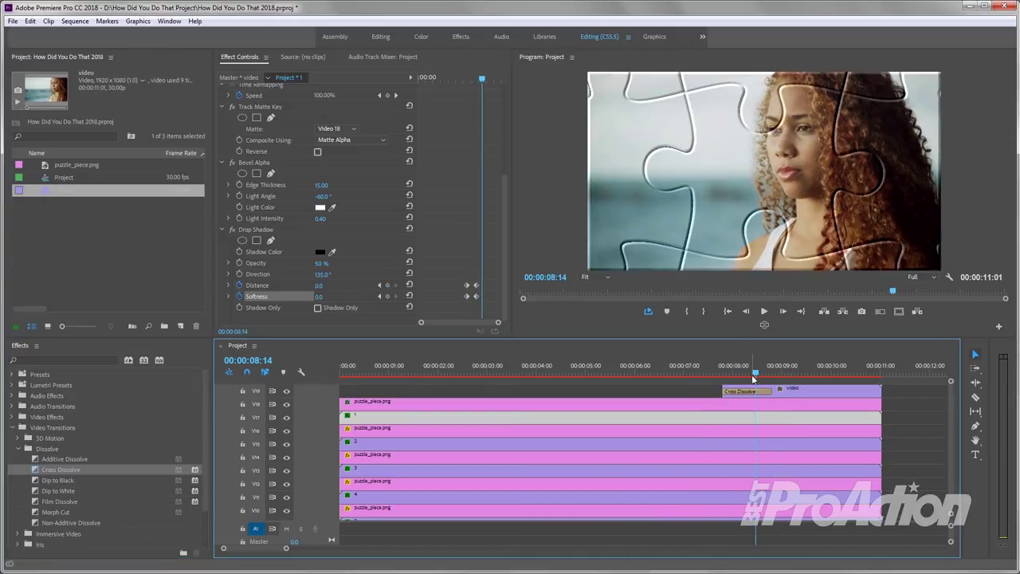
{"action": "key", "text": "Return"}
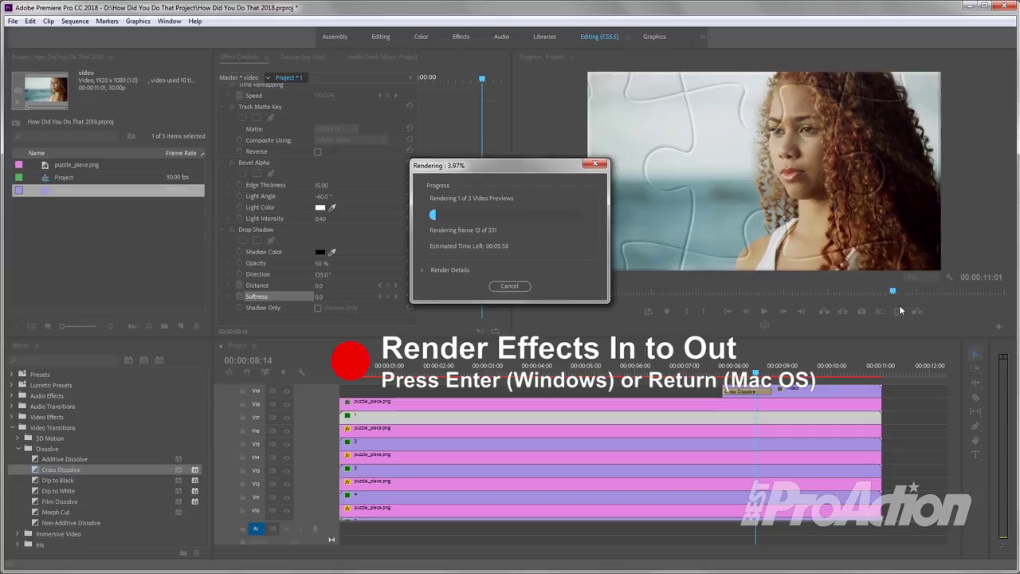